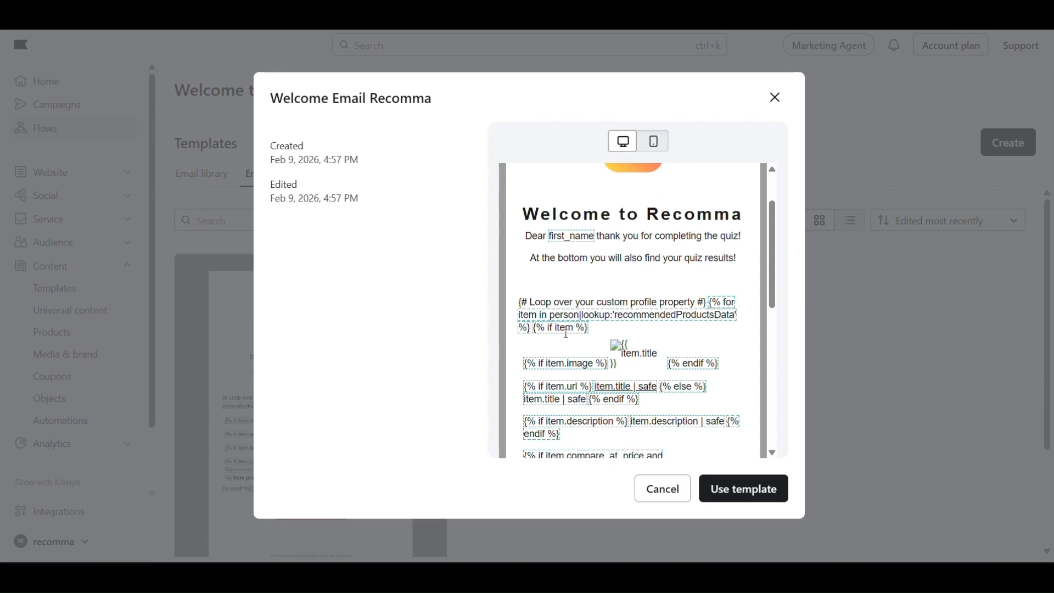
# Apply the Welcome Email Recomma template and start a profile-property filter on the trigger
pyautogui.click(744, 489)
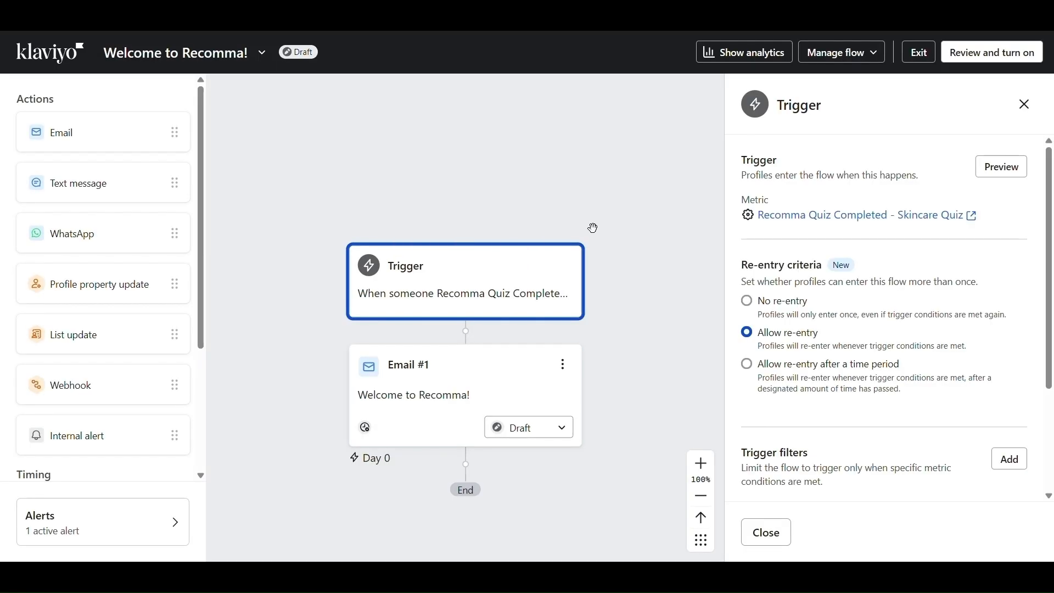
pyautogui.scroll(-4, 764, 302)
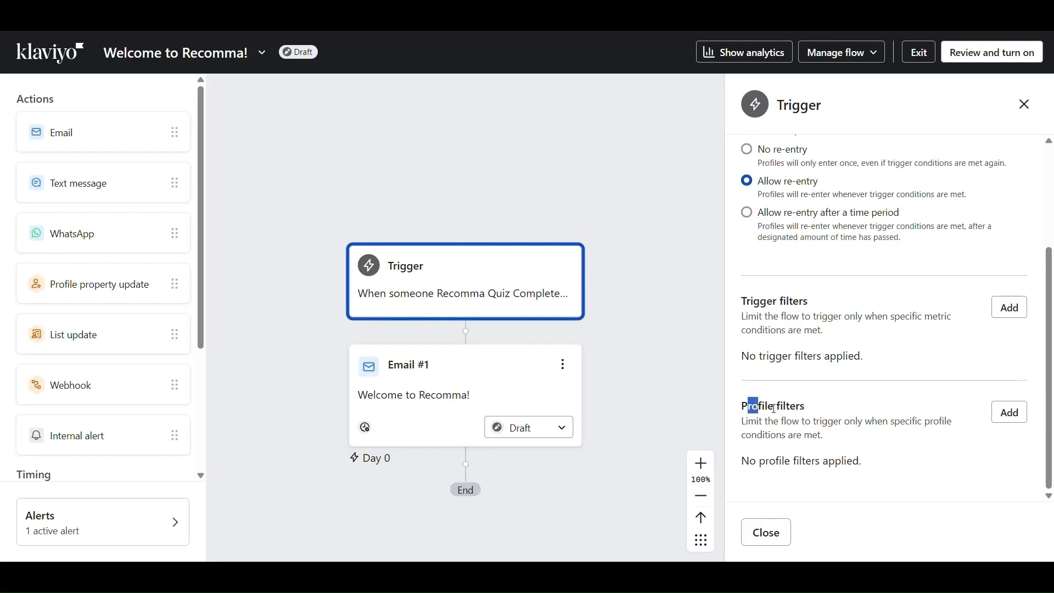
pyautogui.click(1009, 413)
pyautogui.click(925, 206)
pyautogui.click(922, 209)
pyautogui.click(899, 339)
pyautogui.click(840, 237)
pyautogui.scroll(-5, 844, 365)
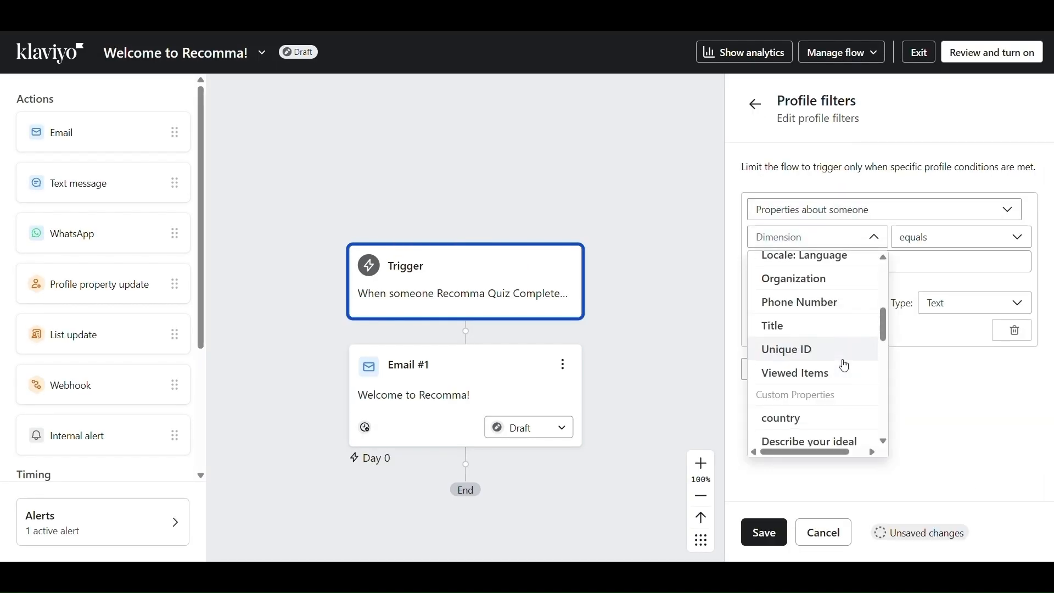
pyautogui.scroll(-6, 844, 365)
# Filter the trigger on main skincare concern equals 'Dryness and dehydration' and save it
pyautogui.click(840, 334)
pyautogui.click(856, 265)
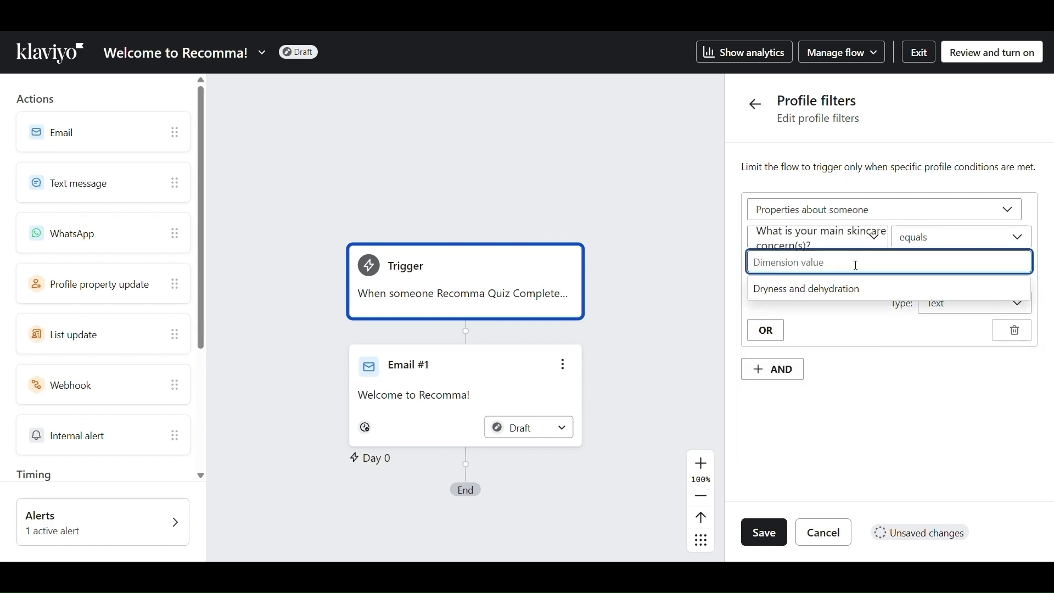
pyautogui.click(843, 289)
pyautogui.click(764, 531)
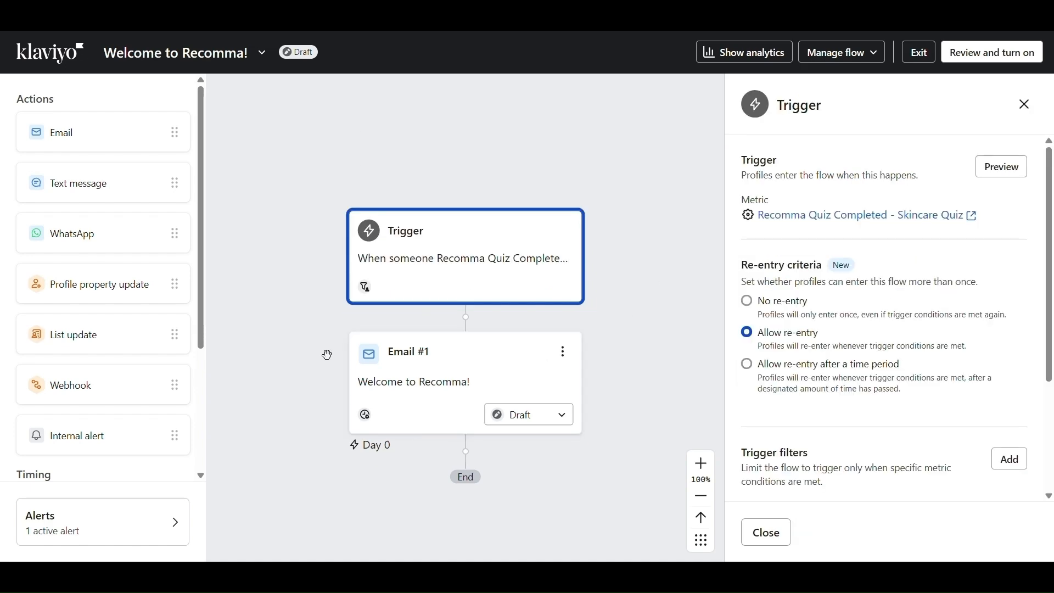
# Add a second email step, delete it again, and check the trigger details
pyautogui.moveTo(110, 132); pyautogui.dragTo(497, 344)
pyautogui.scroll(-2, 883, 287)
pyautogui.click(561, 228)
pyautogui.click(583, 314)
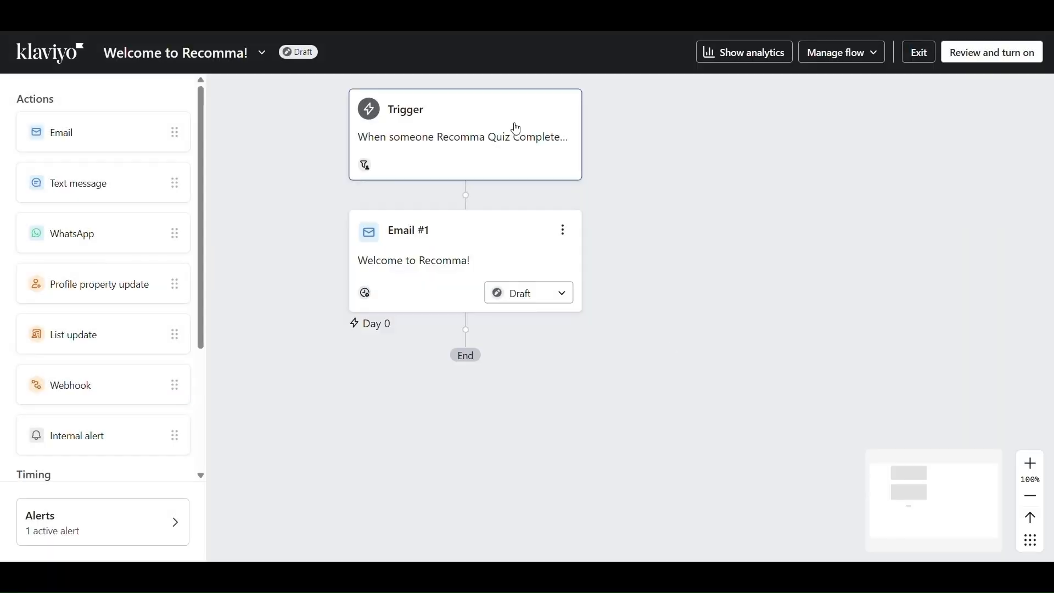
pyautogui.click(516, 129)
# Review and turn the flow live, then send a test email to a Gmail address
pyautogui.click(992, 53)
pyautogui.click(763, 531)
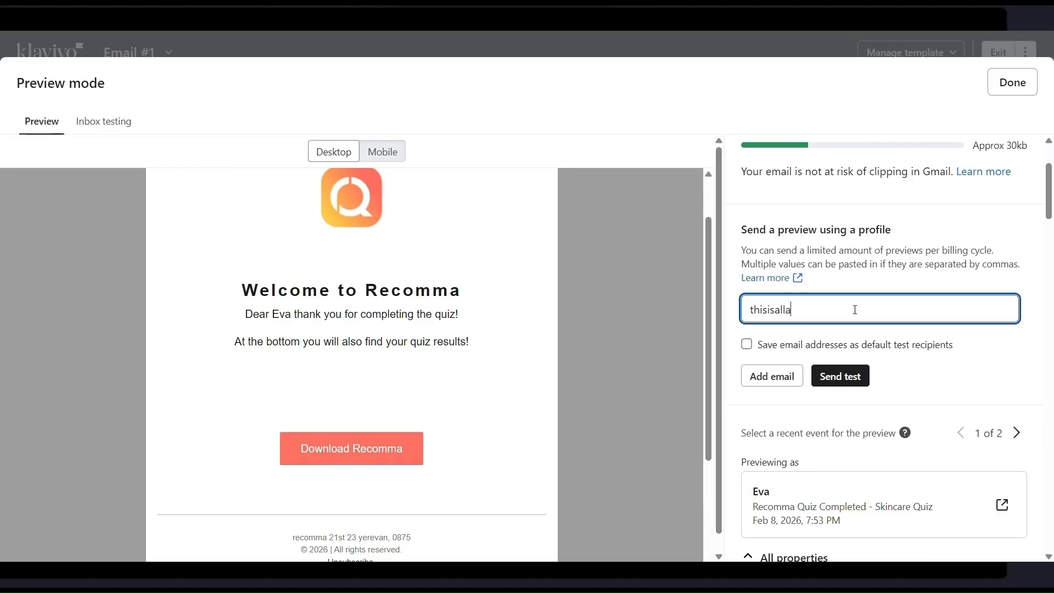
pyautogui.scroll(-4, 878, 329)
pyautogui.scroll(2, 854, 232)
pyautogui.click(840, 269)
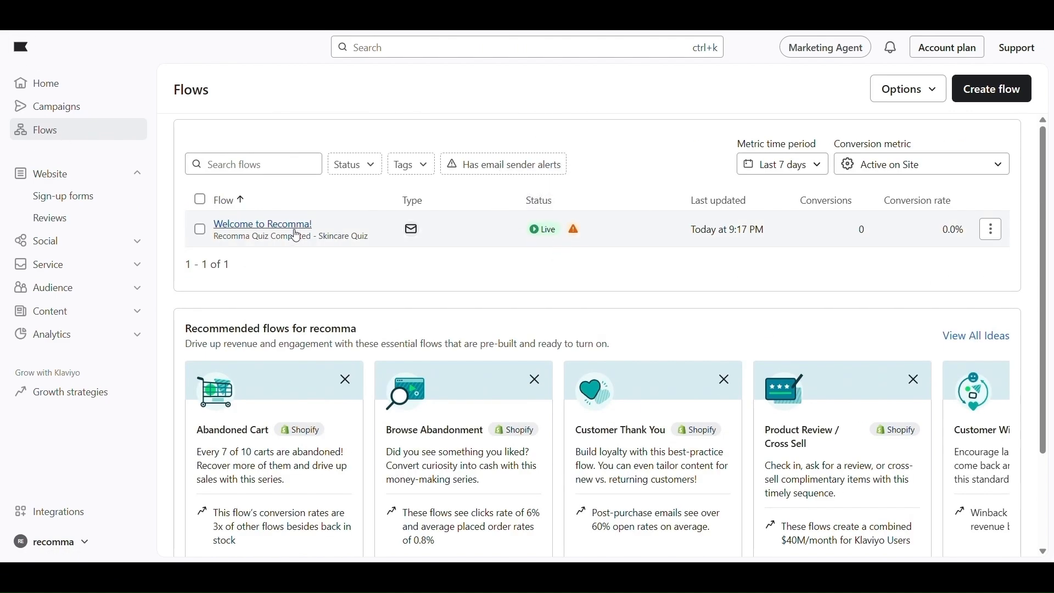
# Open the received Welcome to Recomma! preview email and scroll through it
pyautogui.click(297, 235)
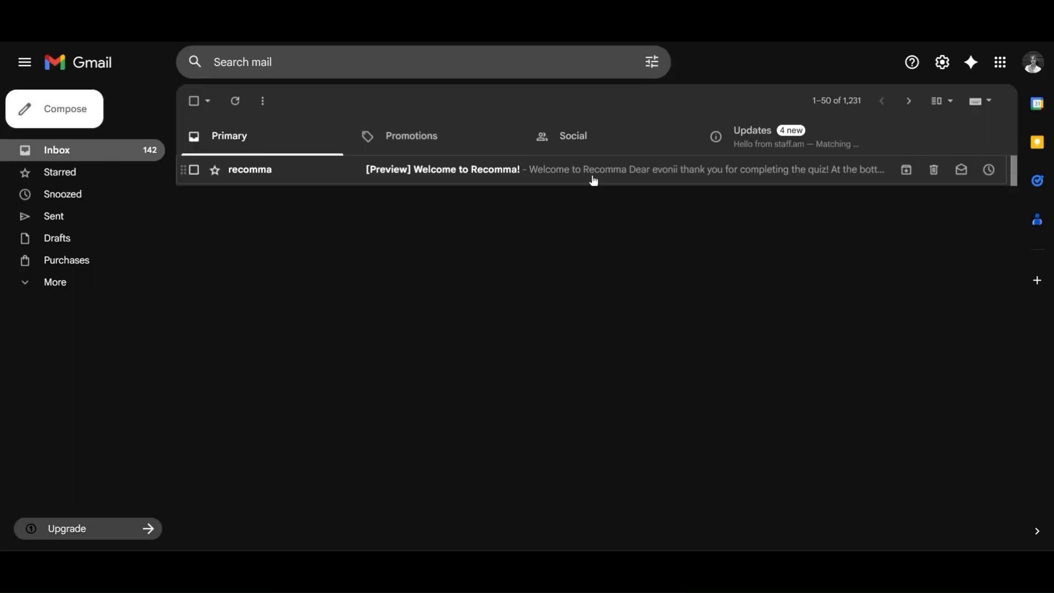
pyautogui.click(594, 170)
pyautogui.scroll(-6, 529, 377)
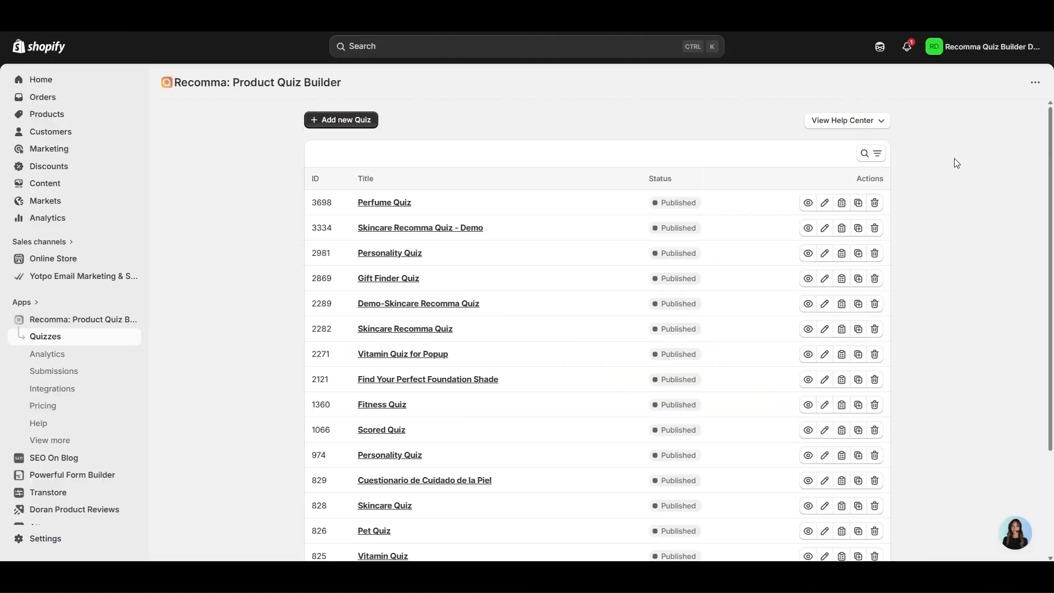
# Go to Integrations in Recomma's sidebar and highlight the empty Klaviyo Public and Private API Key fields
pyautogui.scroll(-1, 957, 164)
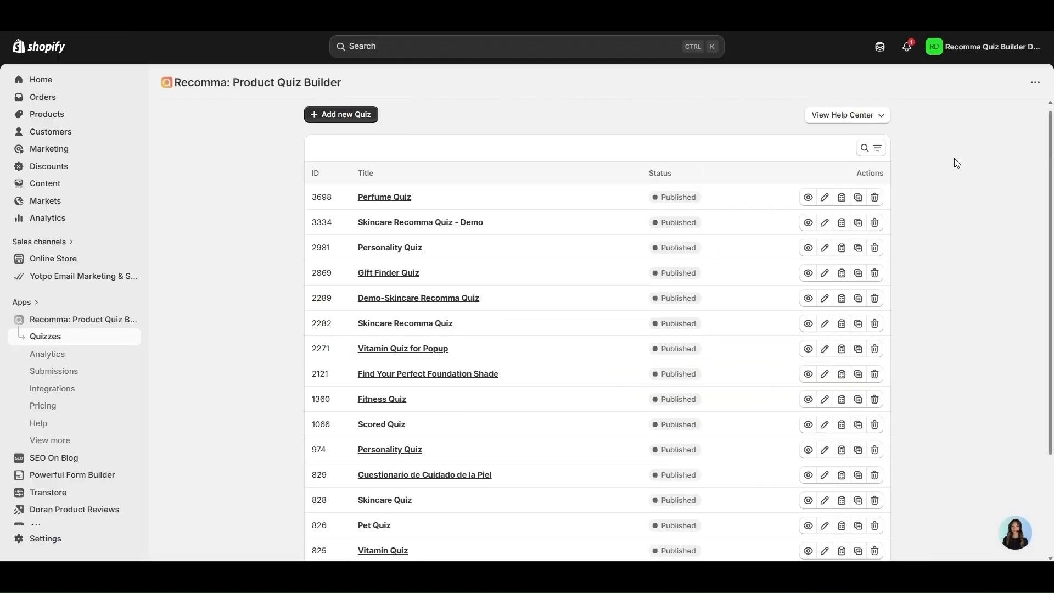
pyautogui.scroll(-3, 956, 163)
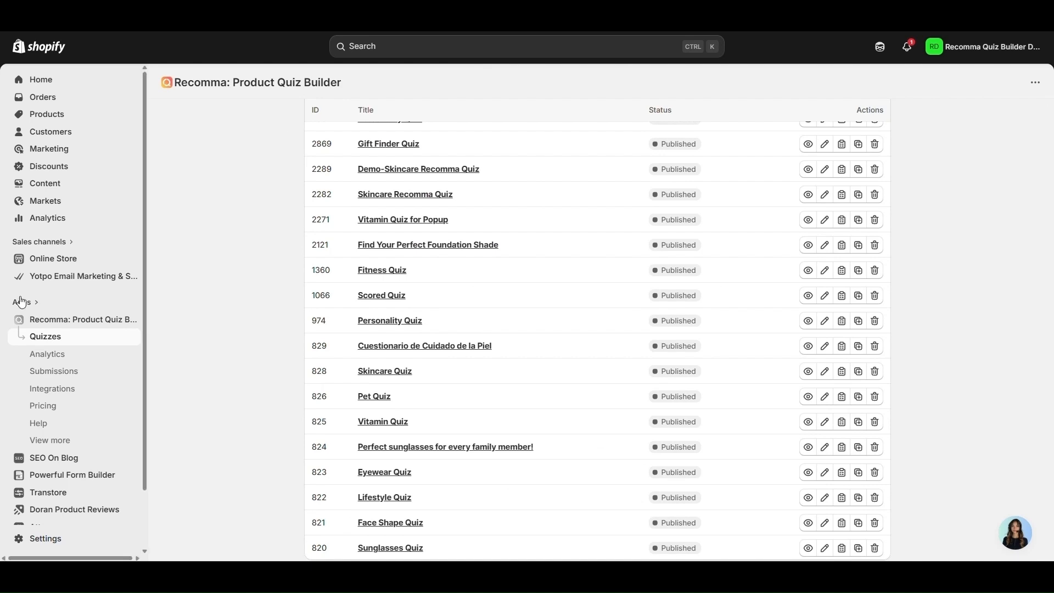
pyautogui.click(73, 395)
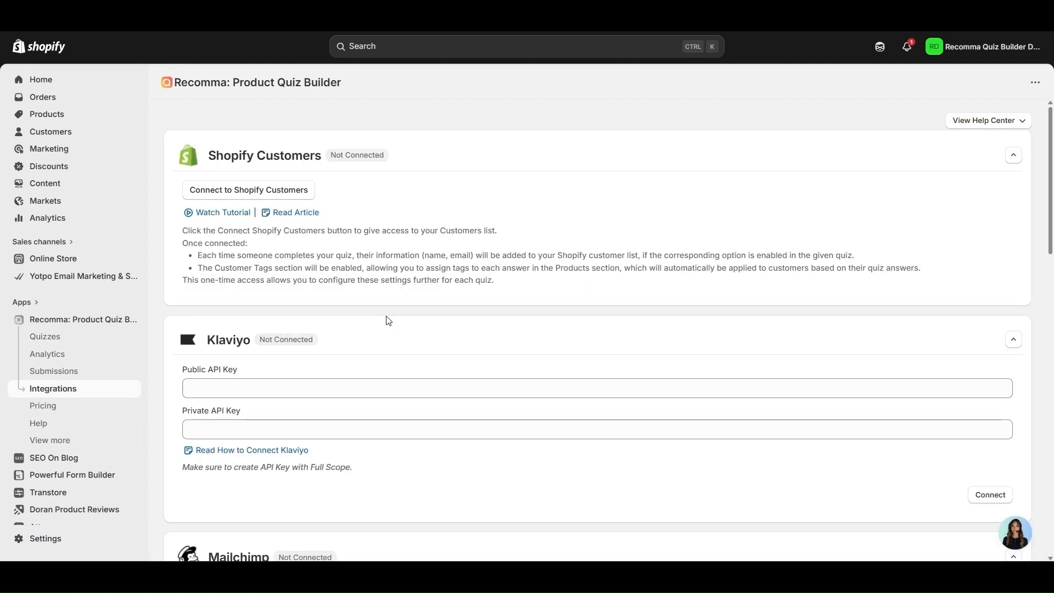
pyautogui.click(201, 369)
pyautogui.tripleClick(198, 366)
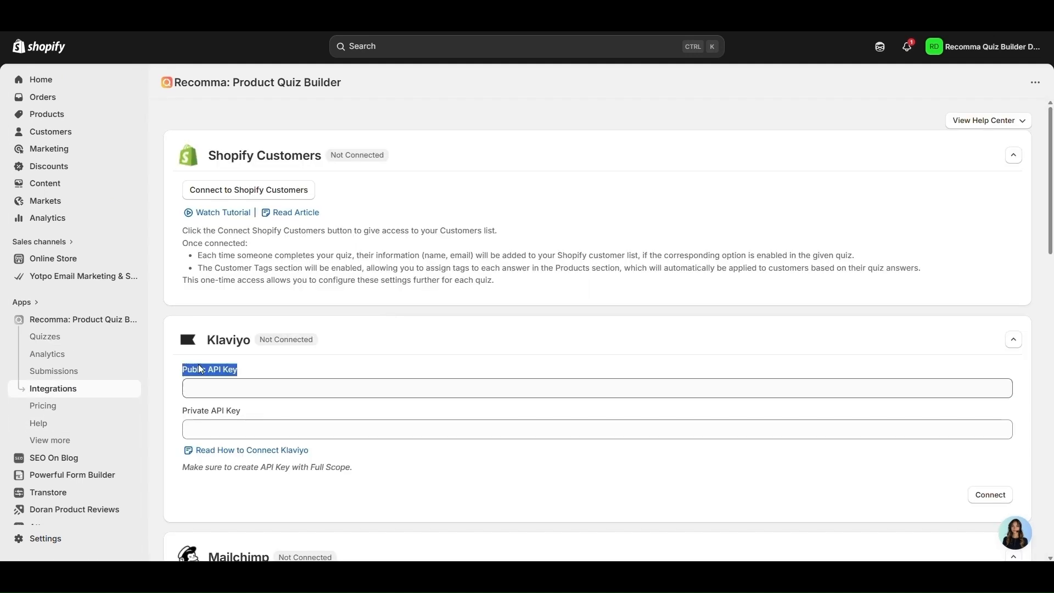
pyautogui.tripleClick(198, 413)
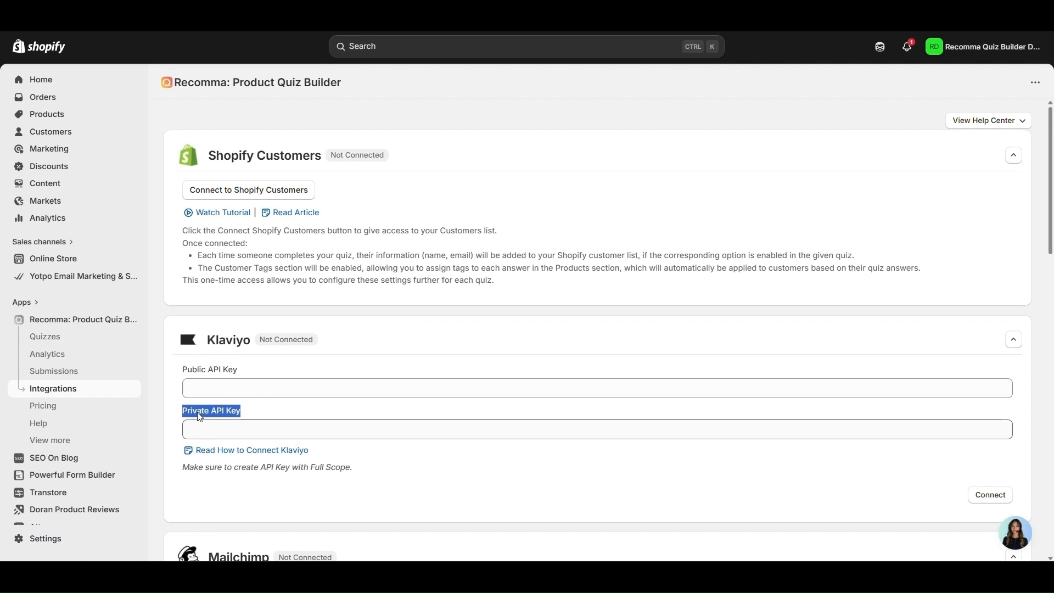
pyautogui.click(200, 417)
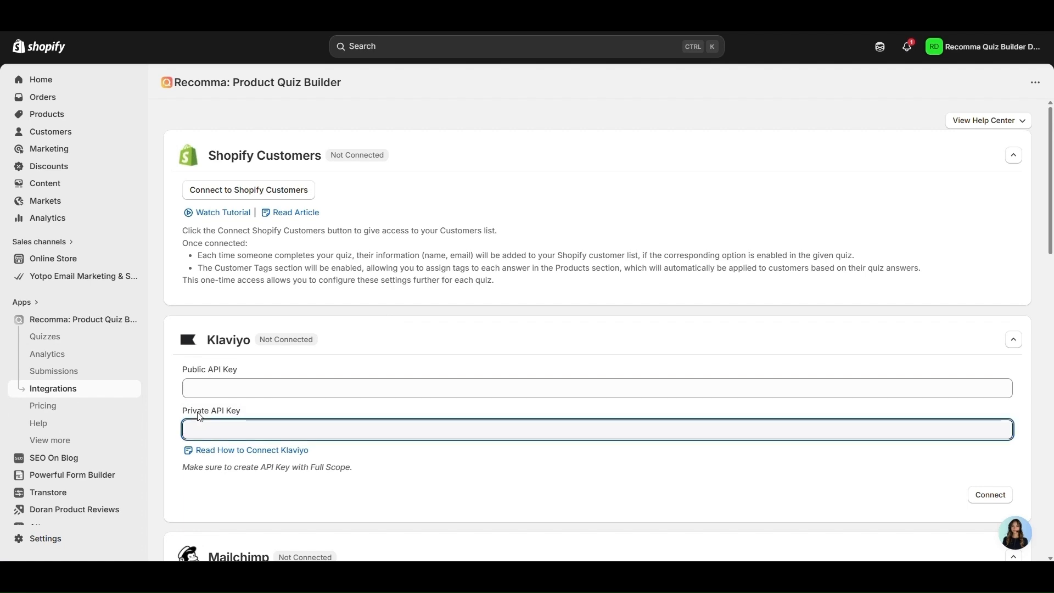
pyautogui.click(274, 408)
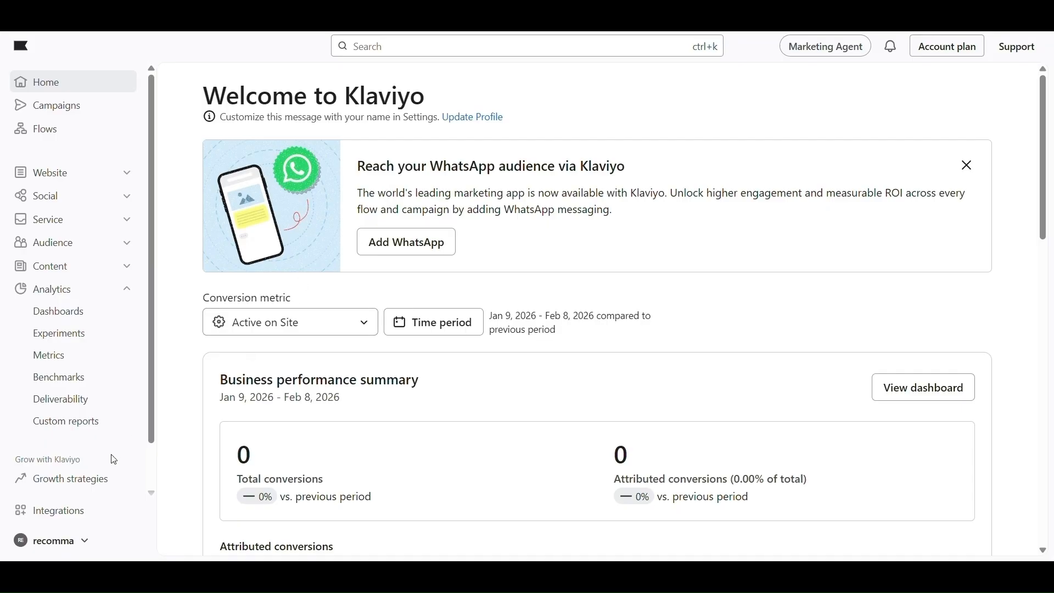
# Go to Klaviyo account Settings > API keys and select the public API key for copying
pyautogui.click(43, 542)
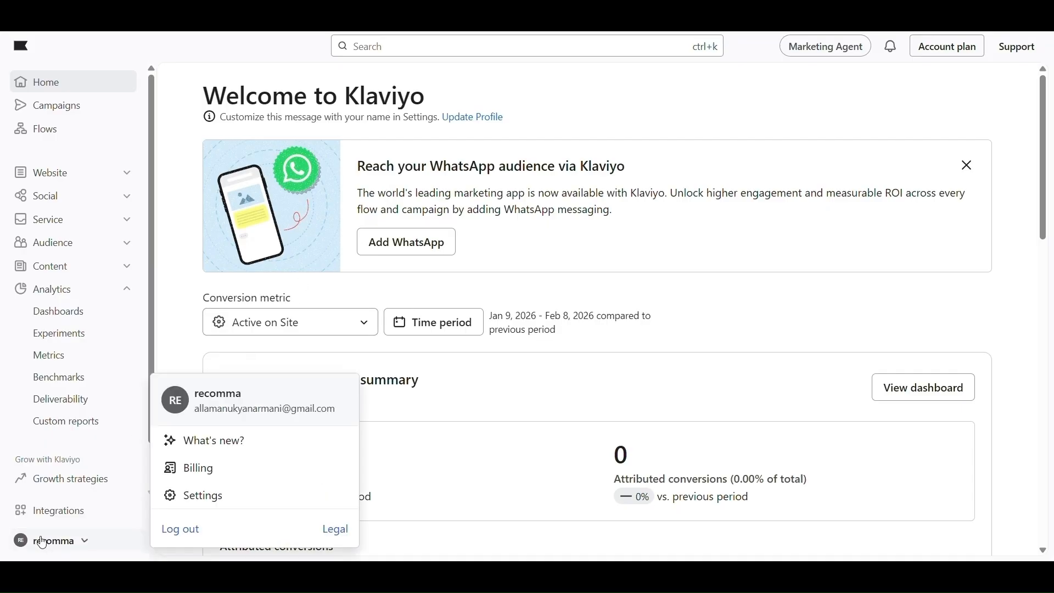
pyautogui.click(222, 497)
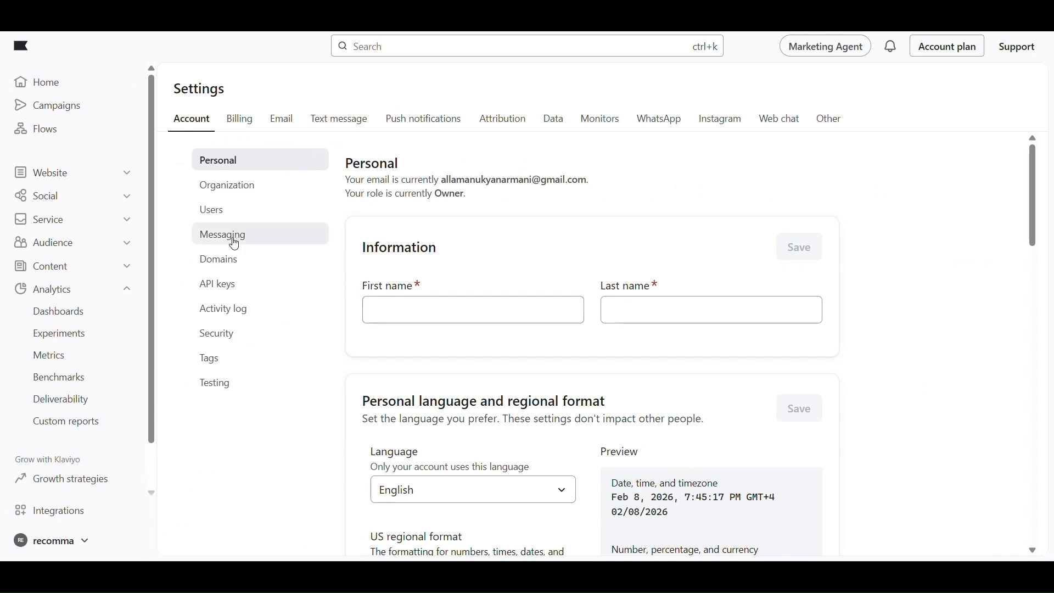
pyautogui.click(207, 291)
pyautogui.doubleClick(542, 305)
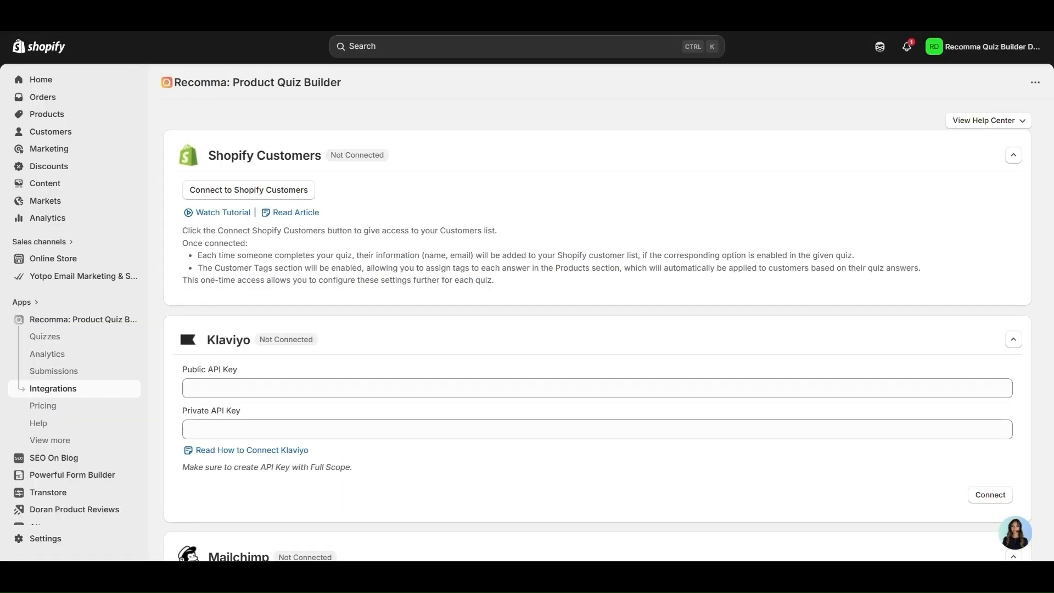
# Paste the public key into Recomma's Public API Key field and switch back to Klaviyo
pyautogui.click(382, 393)
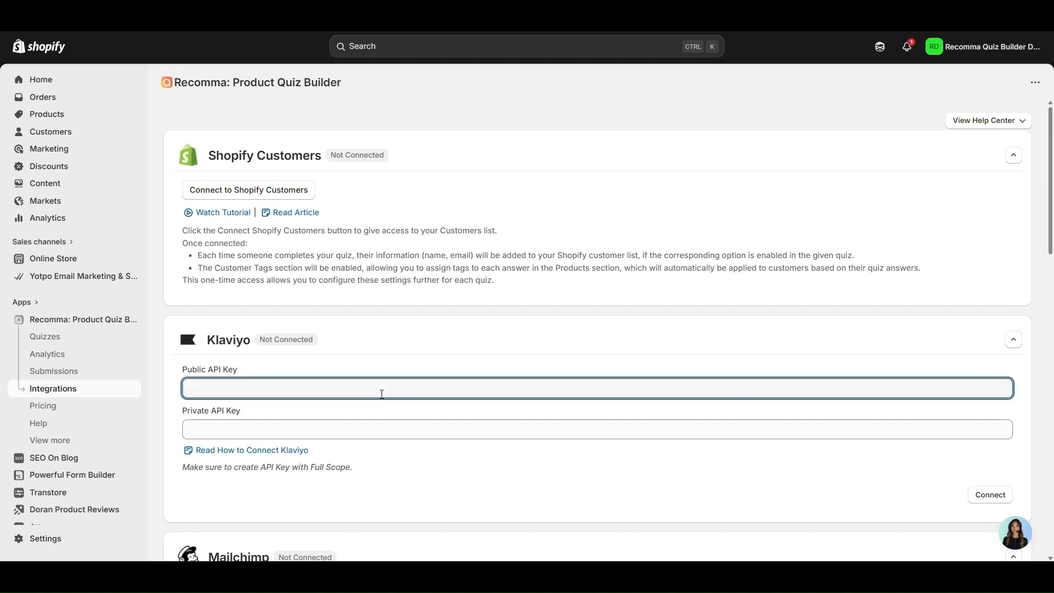
pyautogui.hotkey('ctrl', 'v')
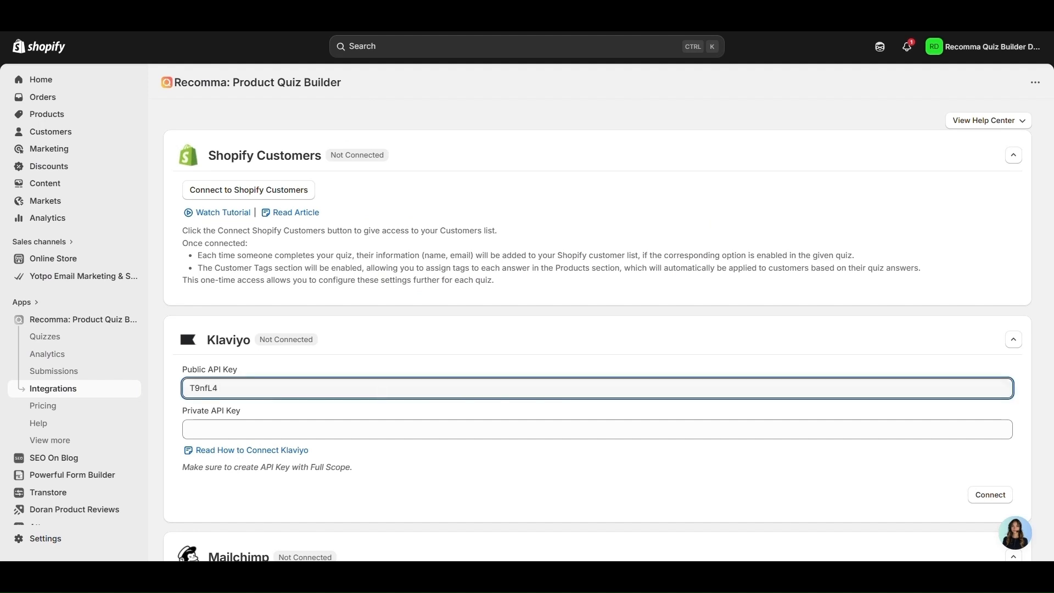
pyautogui.hotkey('alt', 'Tab')
pyautogui.click(475, 409)
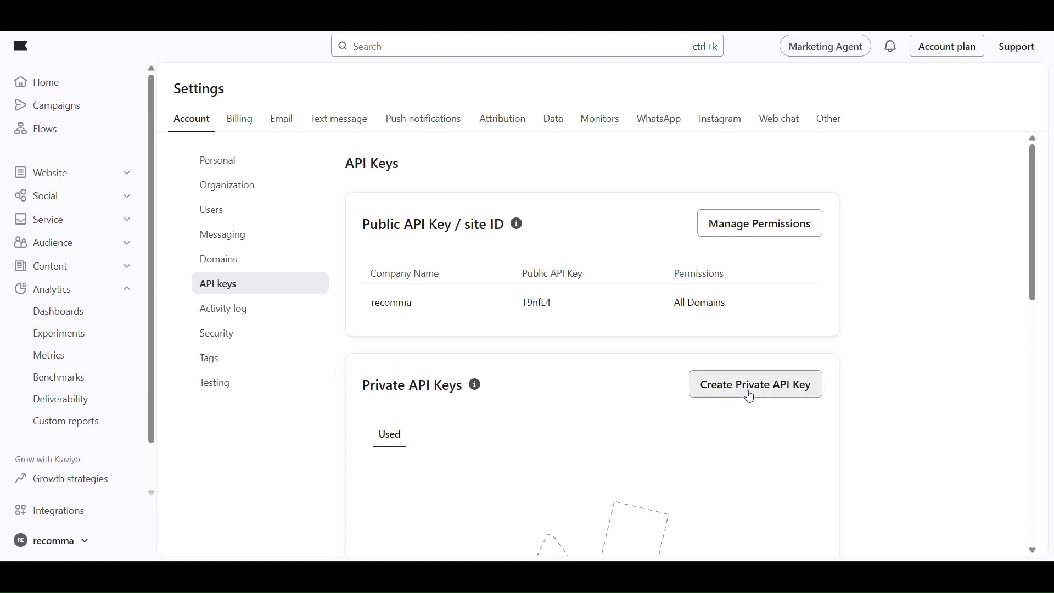
# Create a Full Access private API key named 'testapi' and highlight its one-time visibility warning
pyautogui.click(750, 395)
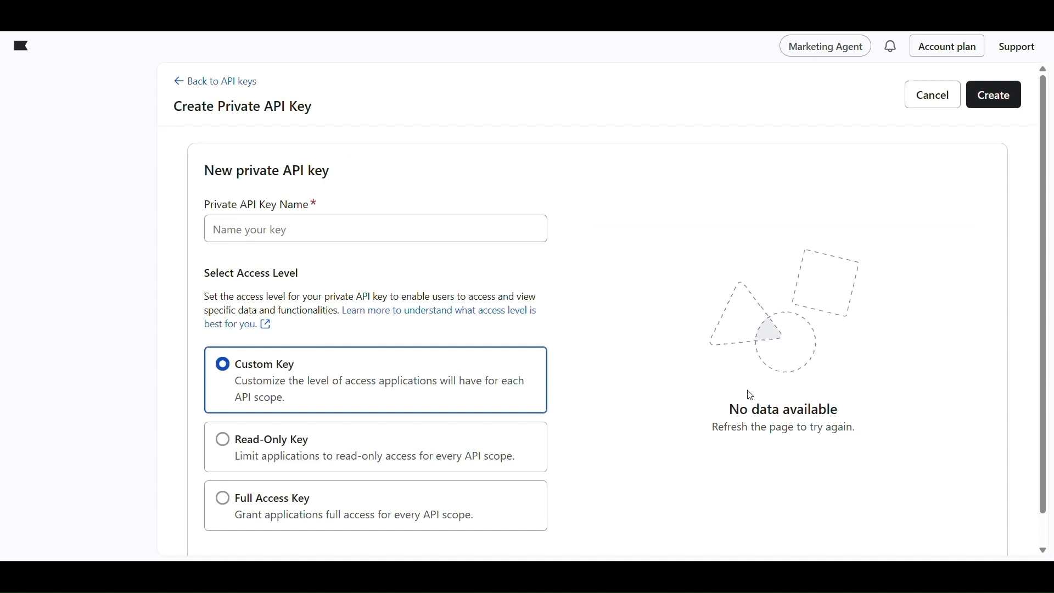
pyautogui.click(325, 225)
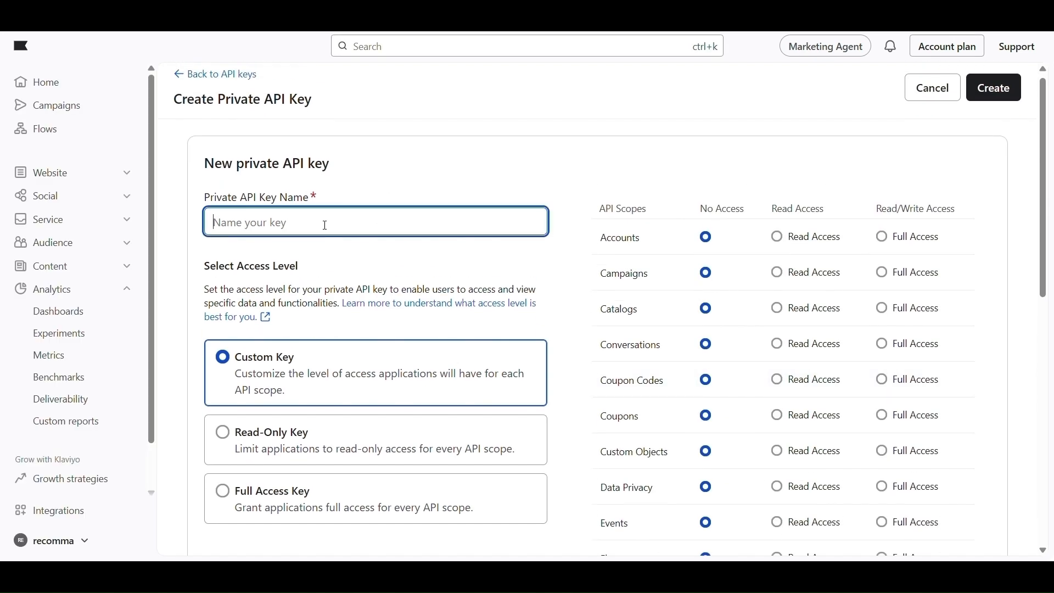
pyautogui.write('testapi')
pyautogui.scroll(-2, 325, 225)
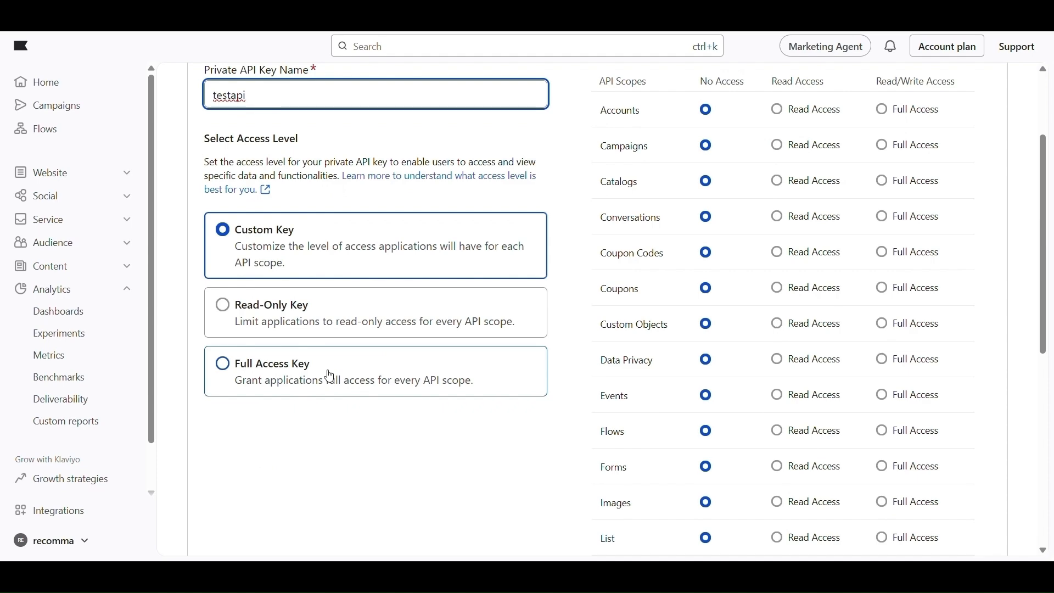
pyautogui.click(330, 376)
pyautogui.scroll(-1, 564, 374)
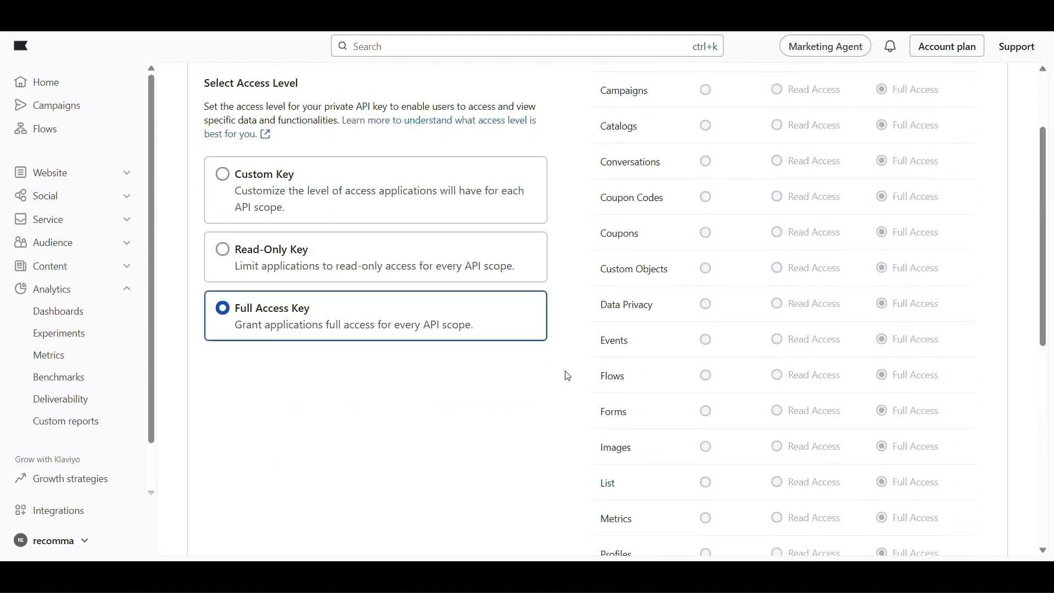
pyautogui.scroll(3, 623, 330)
pyautogui.click(995, 94)
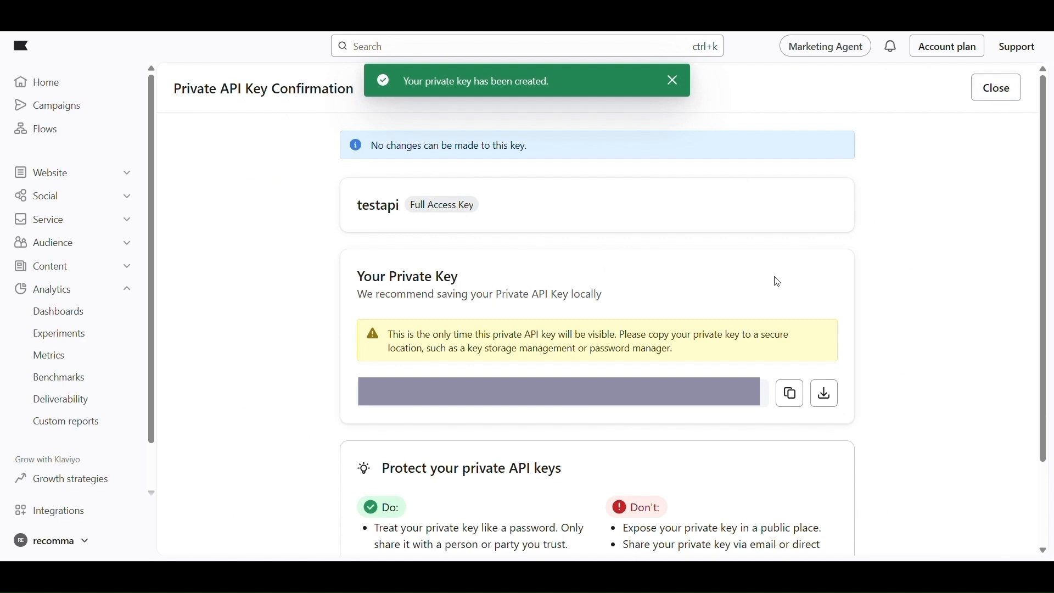
pyautogui.doubleClick(580, 336)
pyautogui.tripleClick(579, 336)
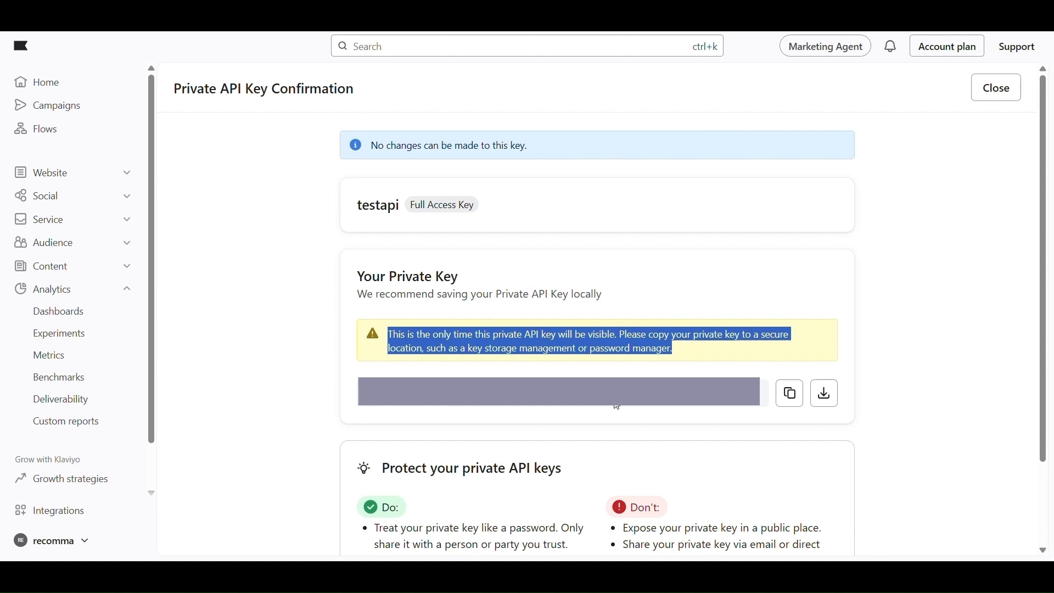
# Paste the new private key into Recomma, connect Klaviyo, and return to the quiz list
pyautogui.click(790, 395)
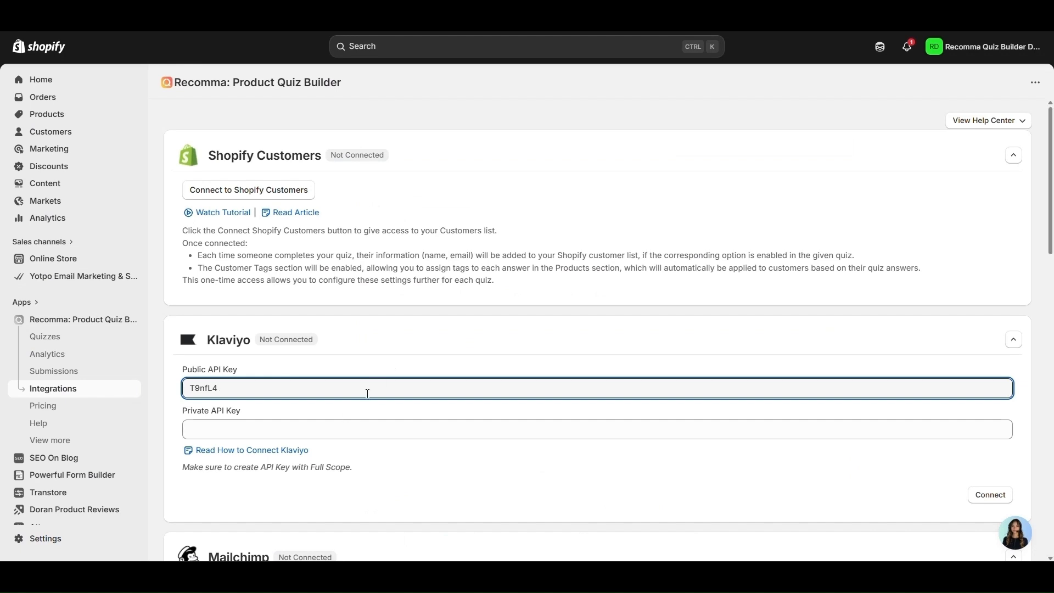
pyautogui.click(333, 432)
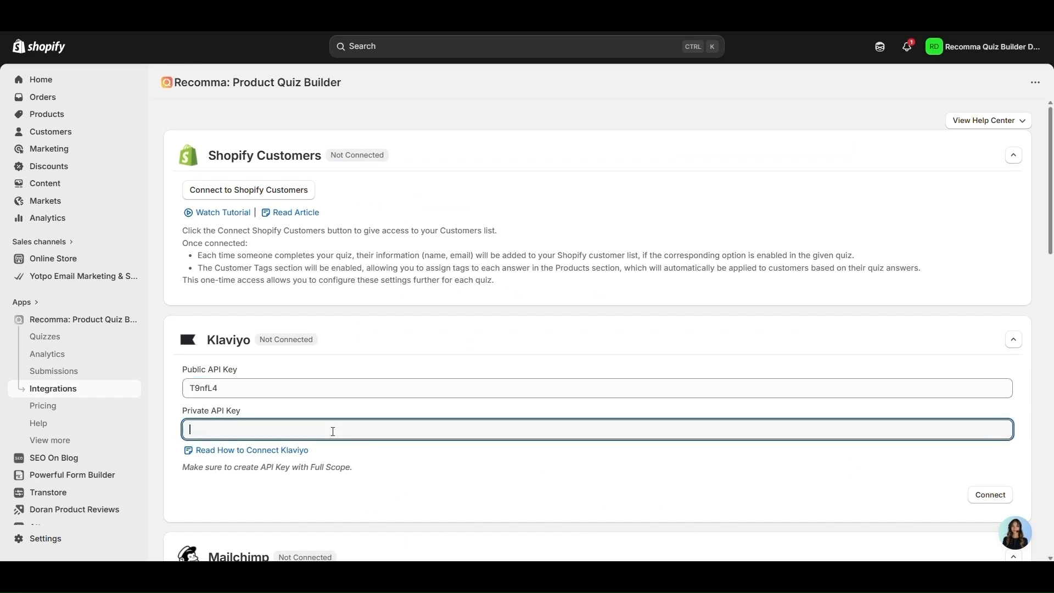
pyautogui.hotkey('ctrl', 'v')
pyautogui.click(987, 499)
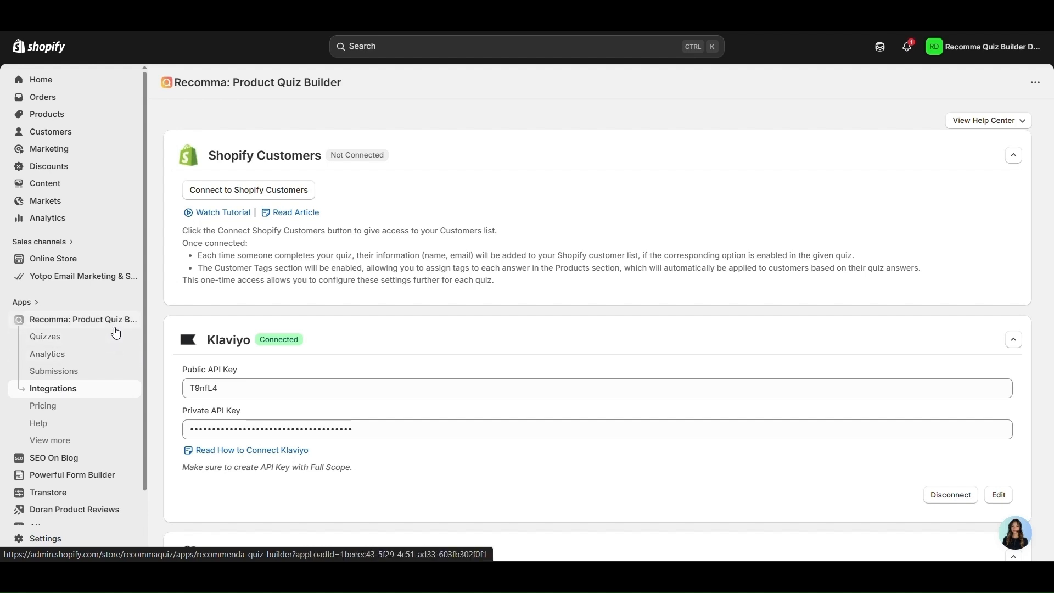
pyautogui.click(88, 343)
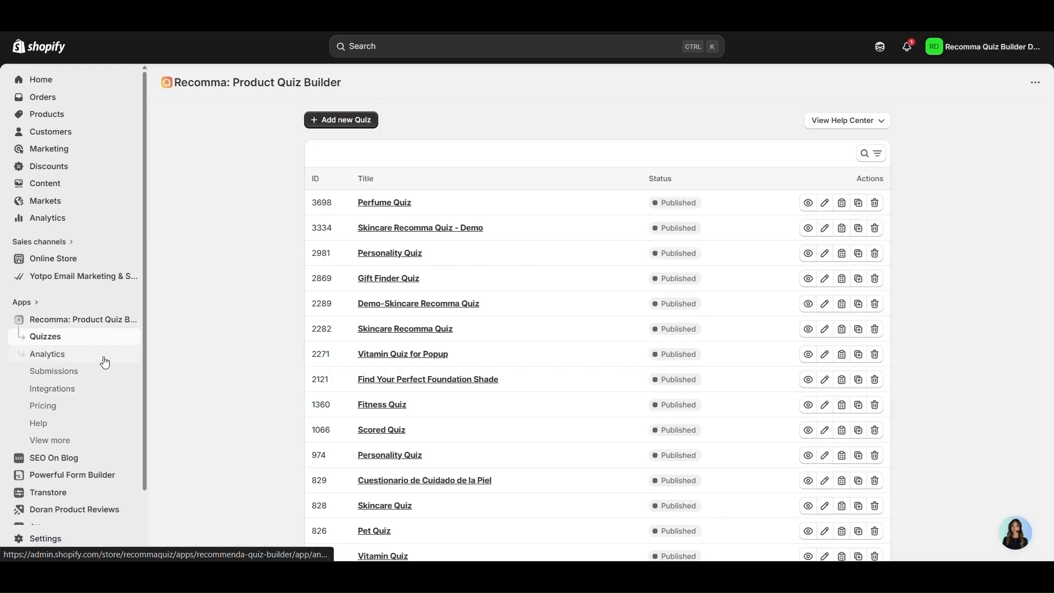
# Set the Skincare Quiz's Klaviyo list to Email List in its Integrations step and save
pyautogui.scroll(-3, 332, 355)
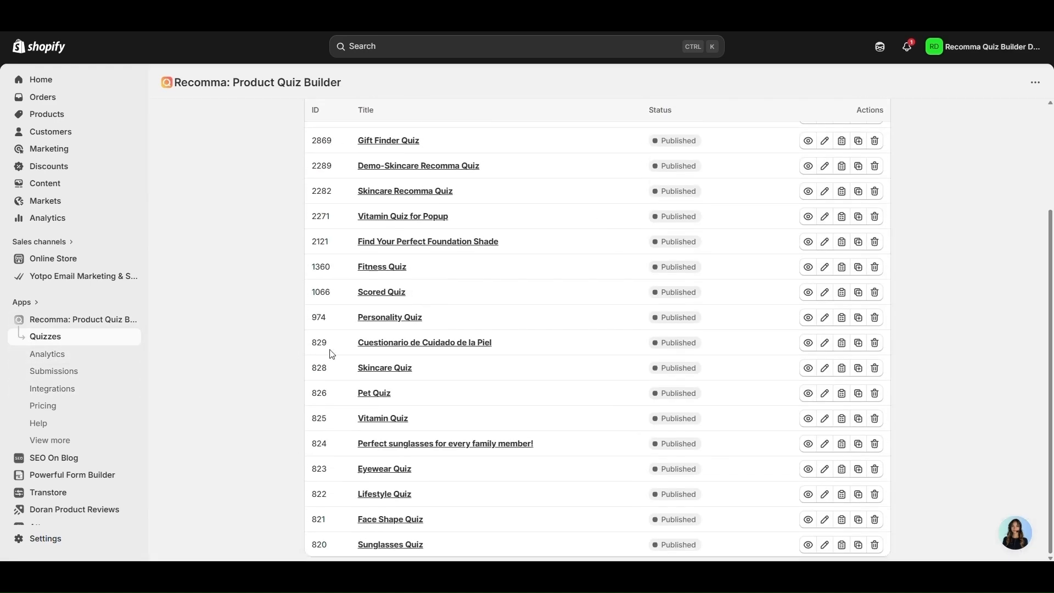
pyautogui.click(406, 376)
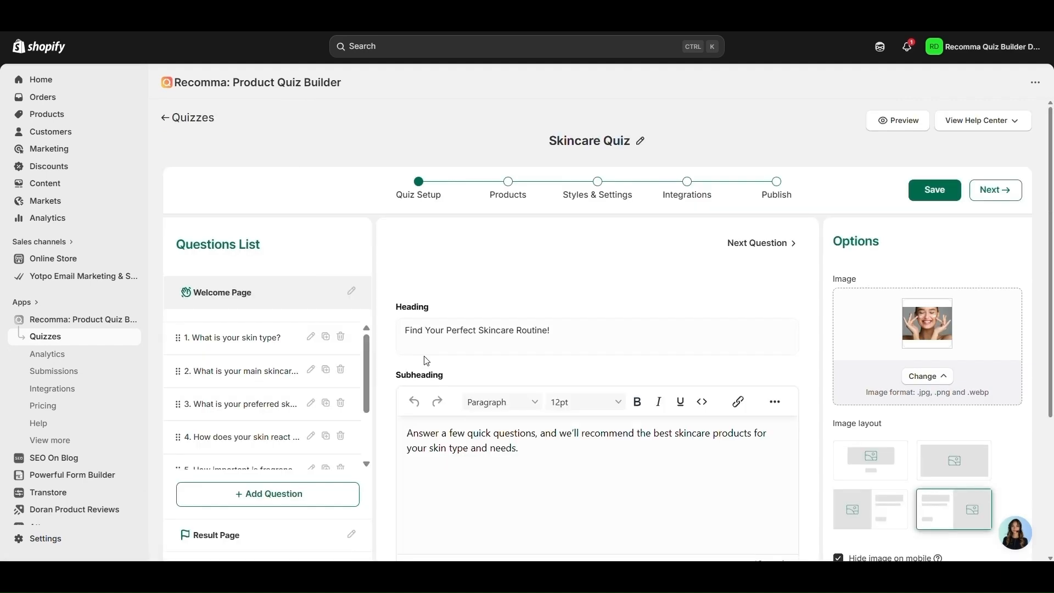
pyautogui.click(707, 193)
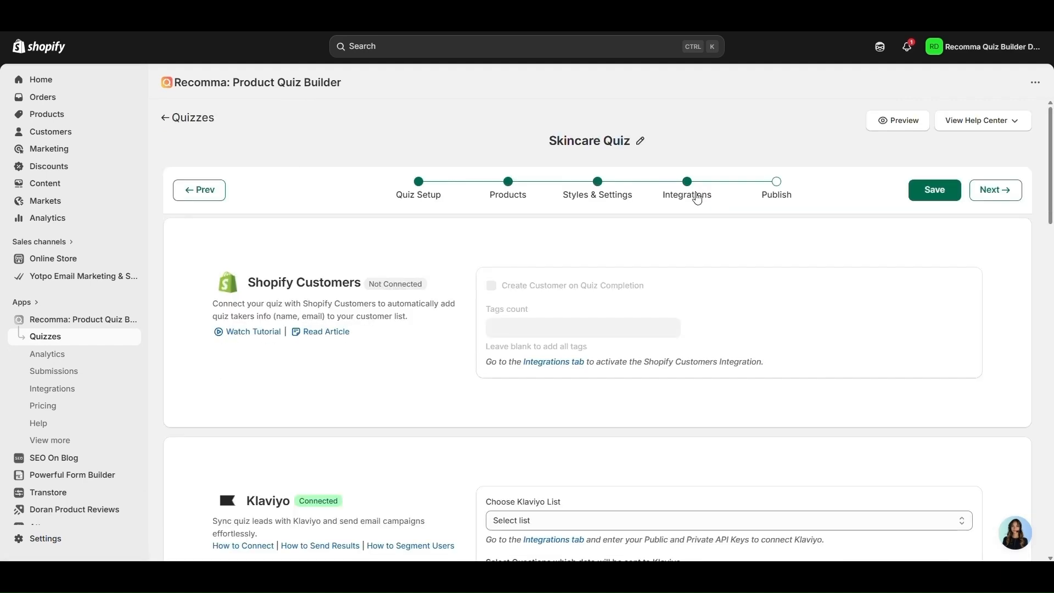
pyautogui.scroll(-4, 612, 261)
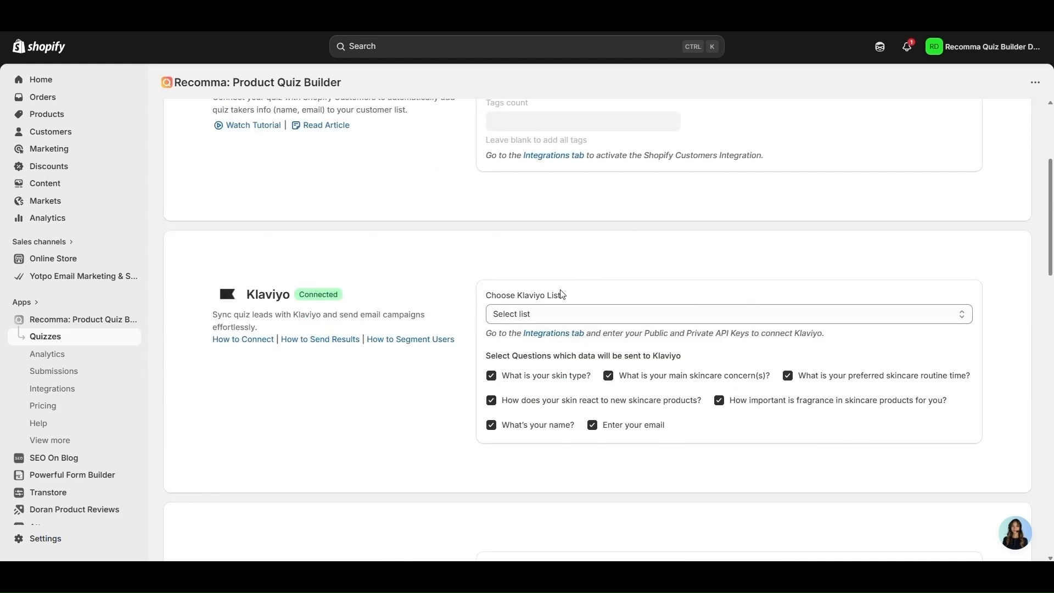
pyautogui.click(578, 315)
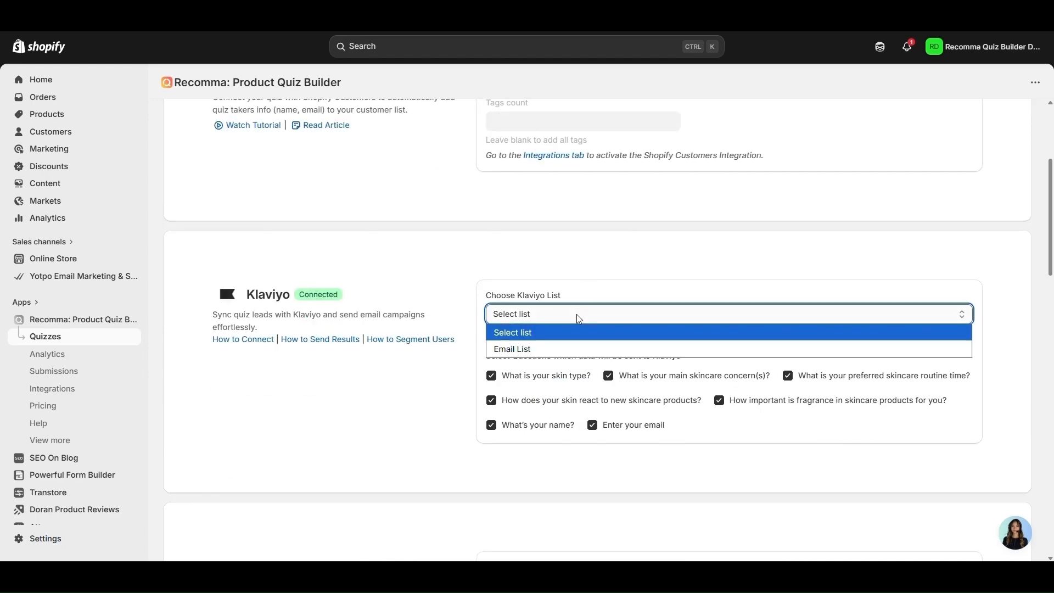
pyautogui.click(543, 347)
pyautogui.scroll(4, 564, 293)
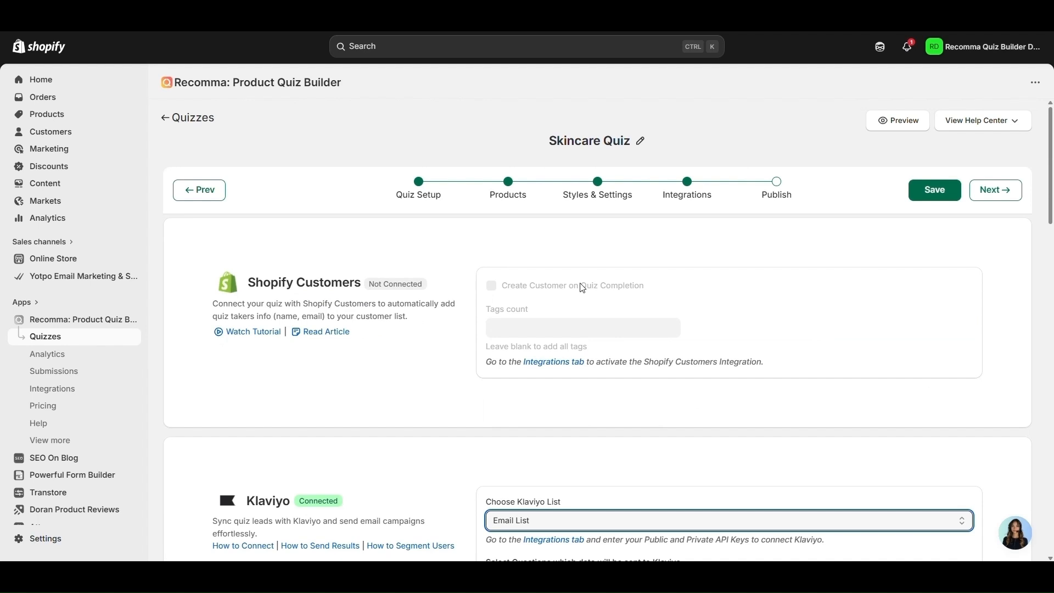
pyautogui.click(929, 198)
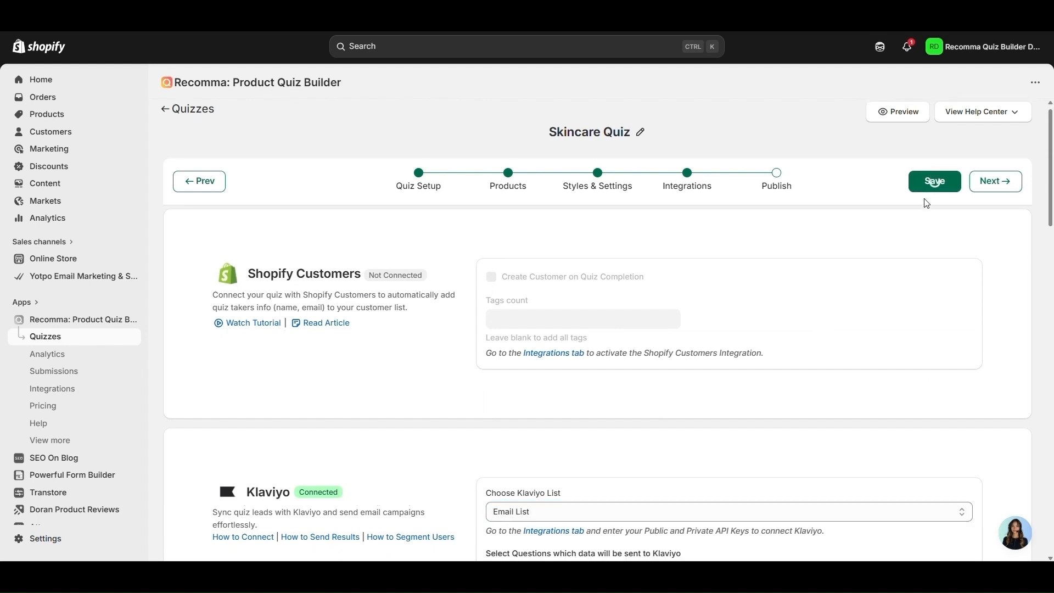
pyautogui.scroll(-3, 926, 200)
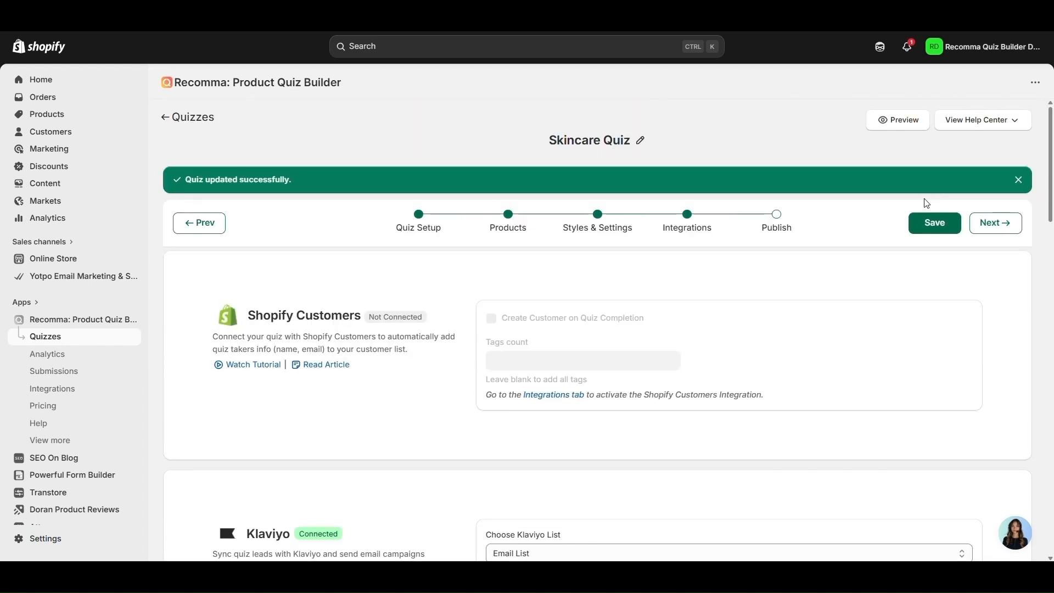
pyautogui.scroll(-2, 493, 464)
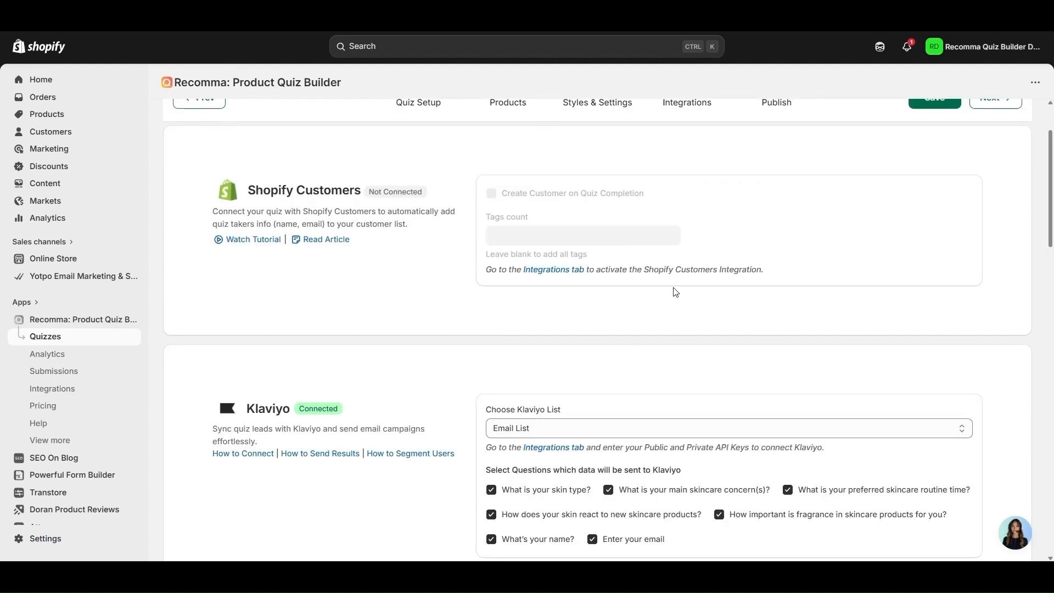
pyautogui.scroll(2, 676, 292)
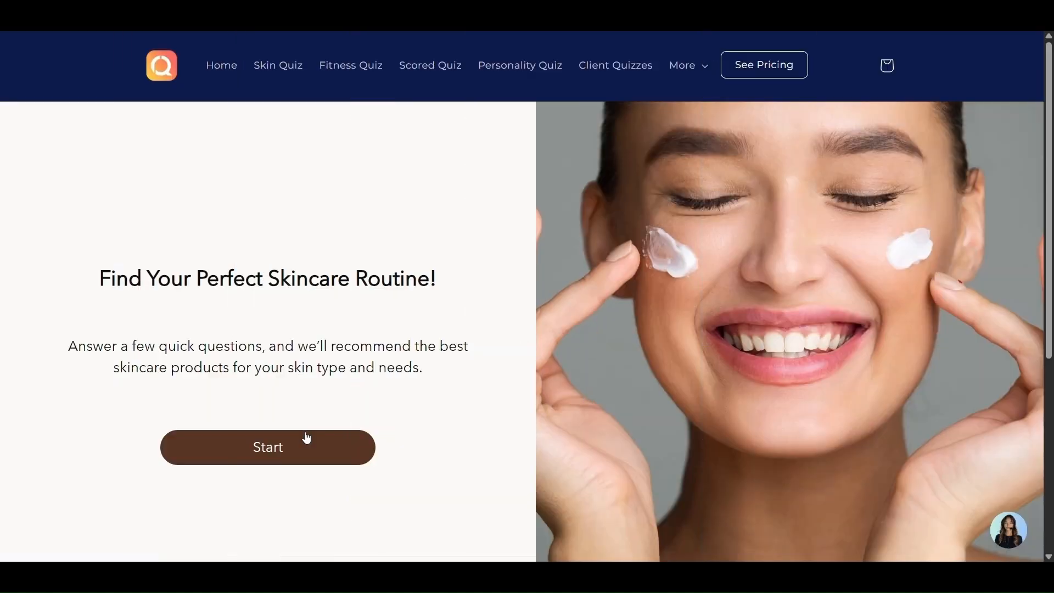
# Start the Skin Quiz and answer the skin type, concern, routine time and reaction questions
pyautogui.click(303, 438)
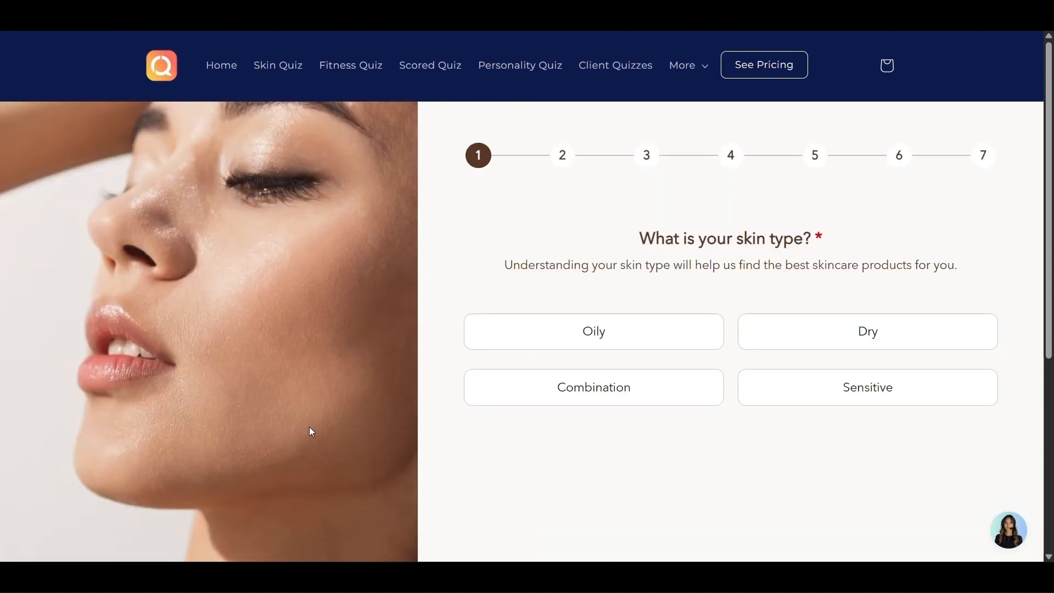
pyautogui.click(630, 339)
pyautogui.click(653, 354)
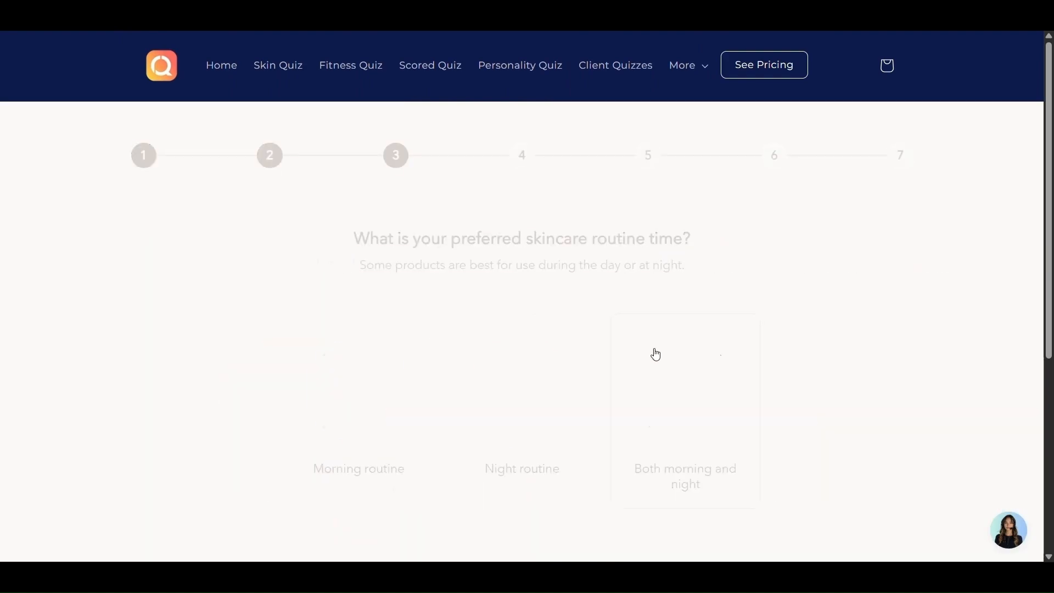
pyautogui.click(654, 355)
pyautogui.click(654, 348)
pyautogui.click(654, 349)
# Enter the quiz taker's first name and email, then review the personalized routine results
pyautogui.write('Eva')
pyautogui.press('Return')
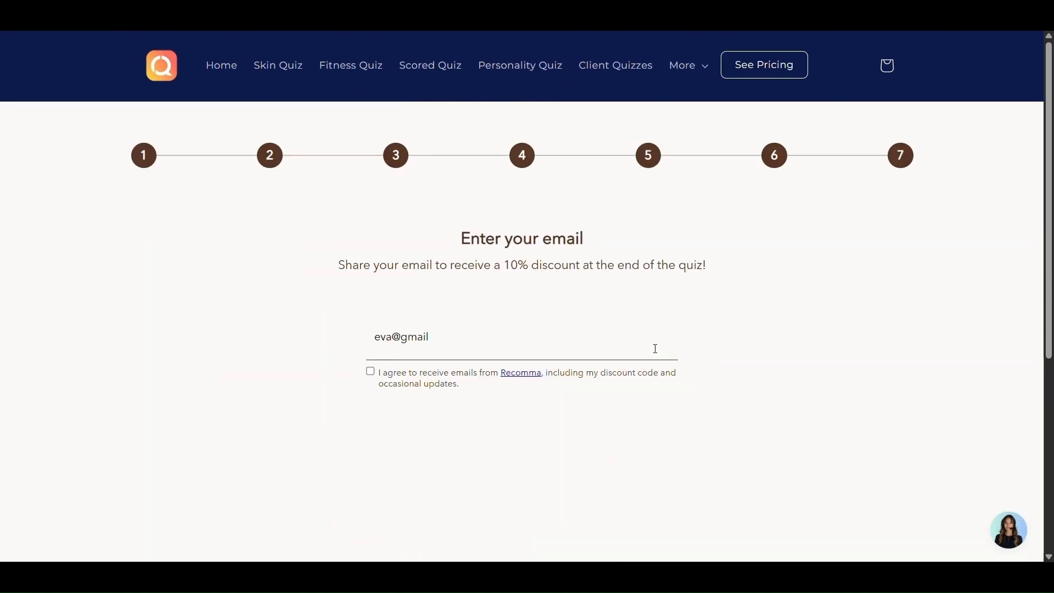
pyautogui.press('Return')
pyautogui.scroll(-4, 610, 273)
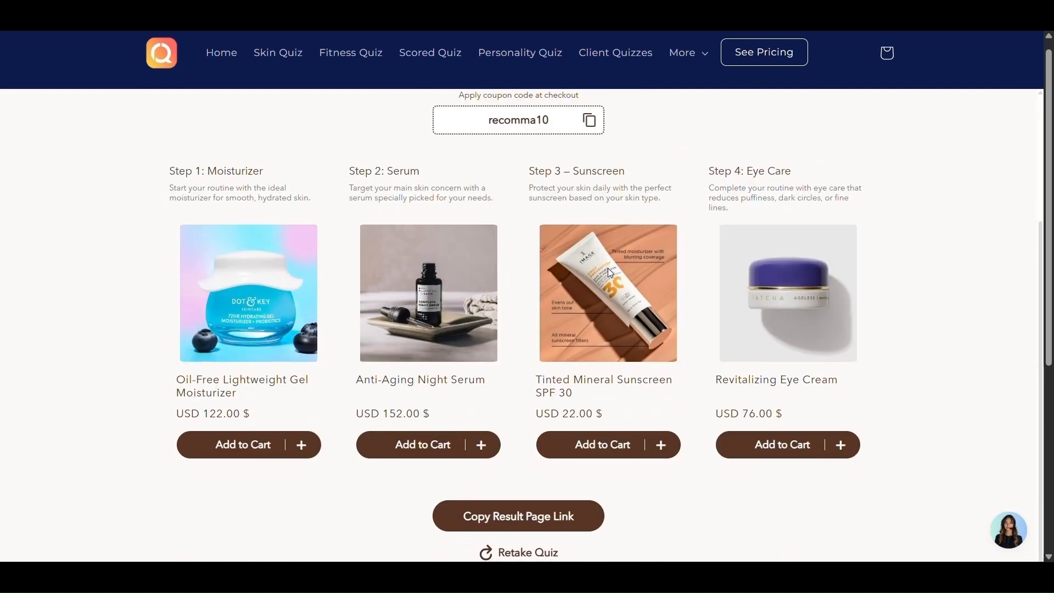
pyautogui.scroll(4, 610, 272)
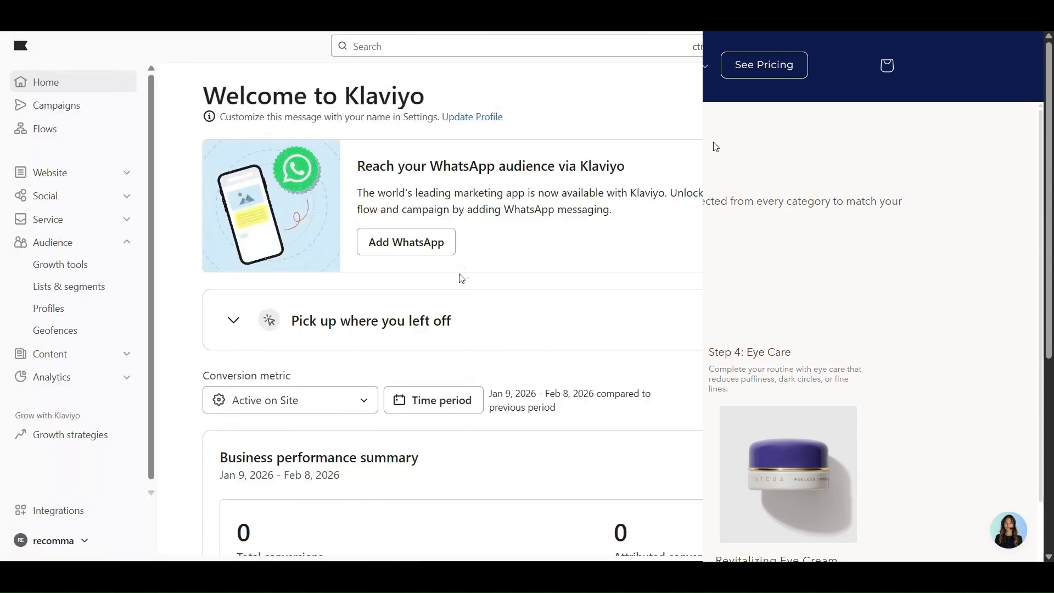
# Expand Audience in Klaviyo's sidebar and open Lists & segments
pyautogui.click(80, 247)
pyautogui.click(80, 247)
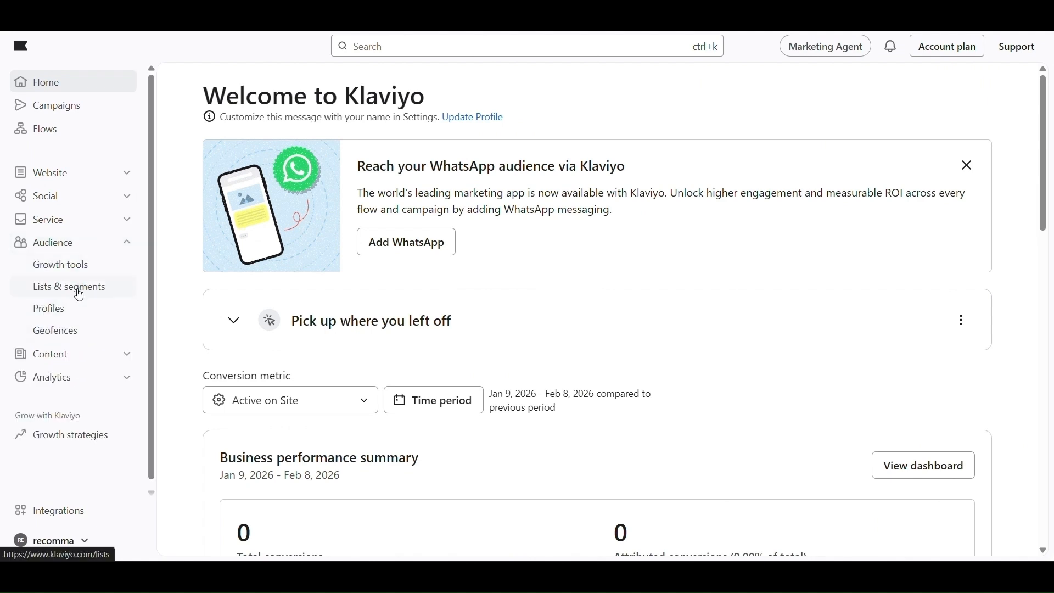
pyautogui.click(80, 296)
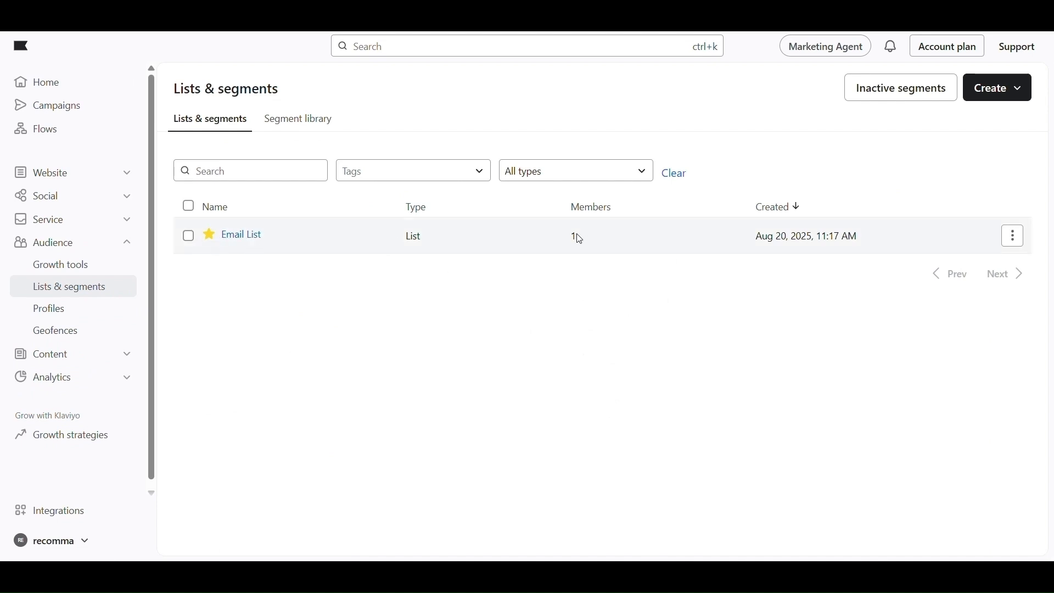
# Open the Email List member's profile and review the stored quiz answers and recommended products
pyautogui.click(239, 236)
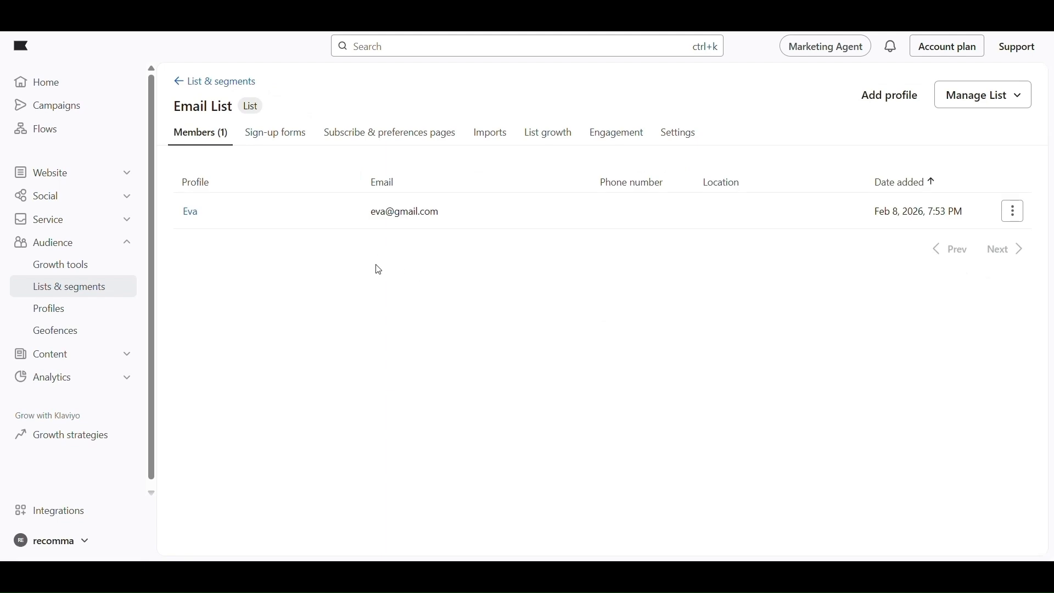
pyautogui.moveTo(188, 212); pyautogui.dragTo(591, 207)
pyautogui.click(604, 211)
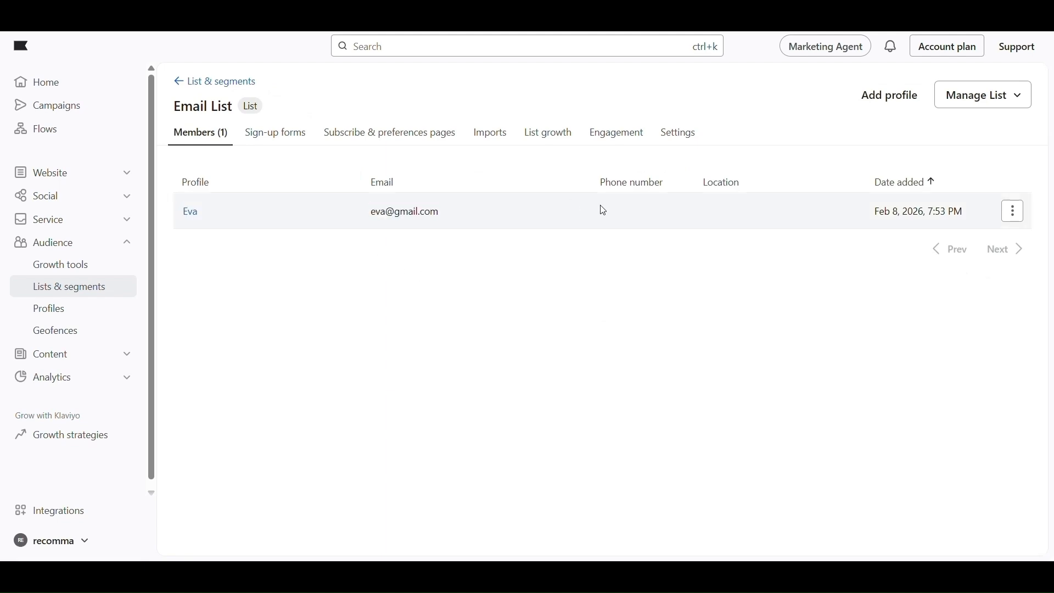
pyautogui.click(191, 213)
pyautogui.scroll(-3, 318, 286)
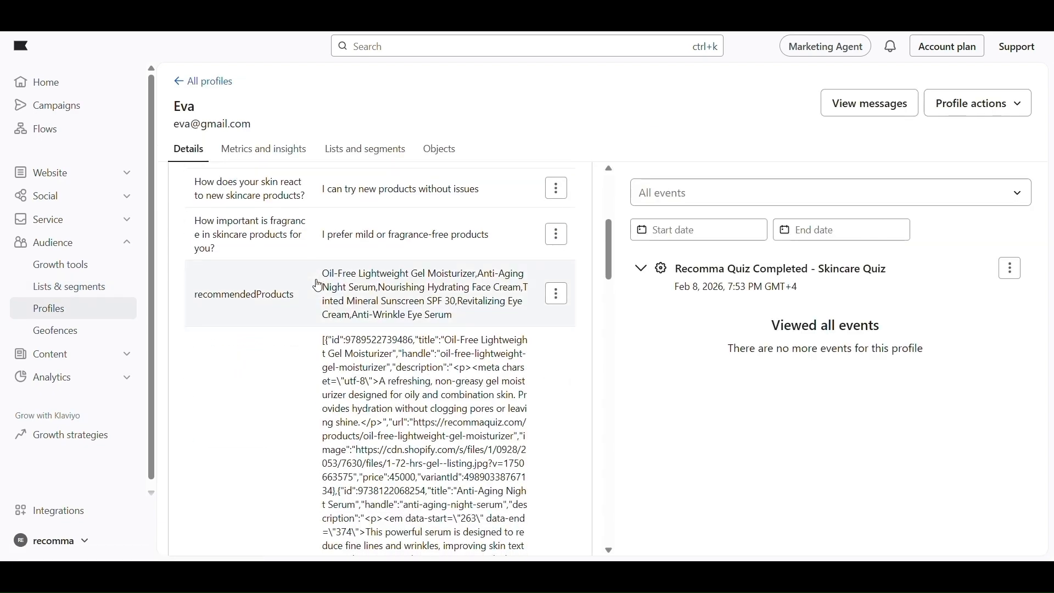
pyautogui.moveTo(194, 181); pyautogui.dragTo(505, 210)
pyautogui.scroll(2, 328, 198)
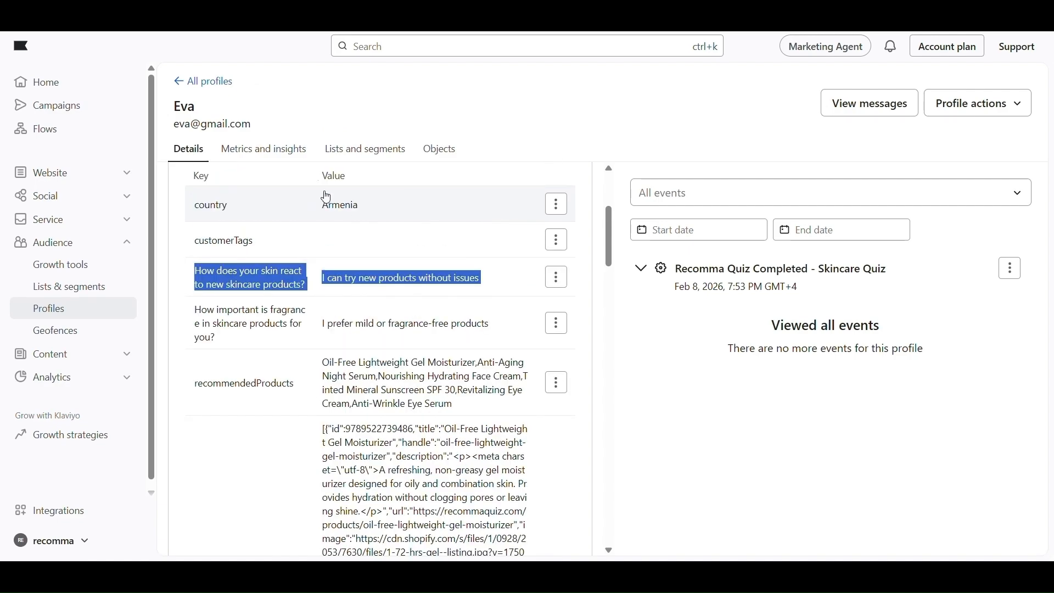
pyautogui.scroll(-3, 310, 292)
pyautogui.scroll(-15, 311, 293)
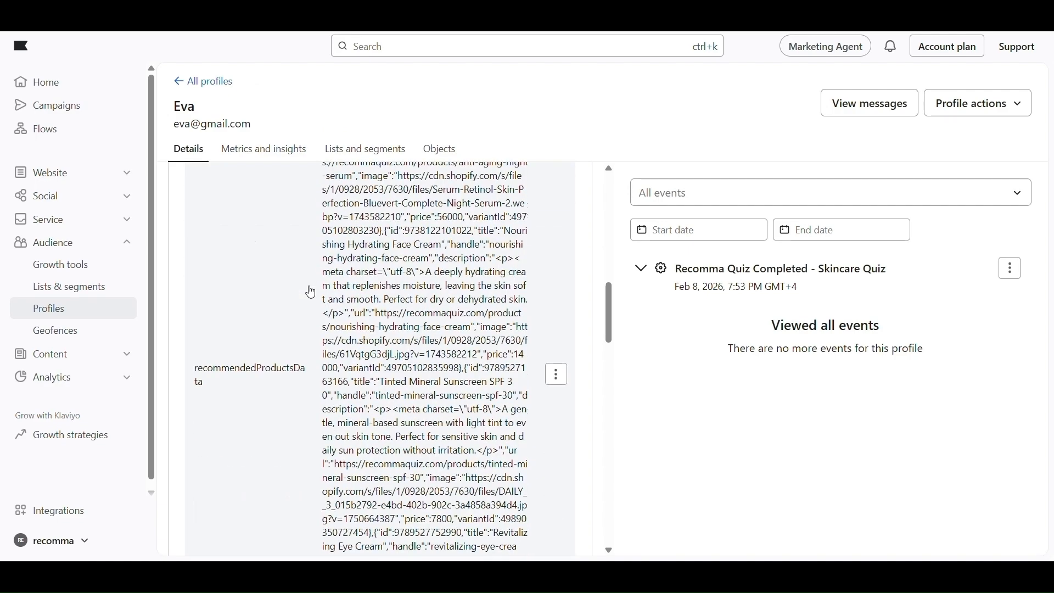
pyautogui.scroll(15, 311, 292)
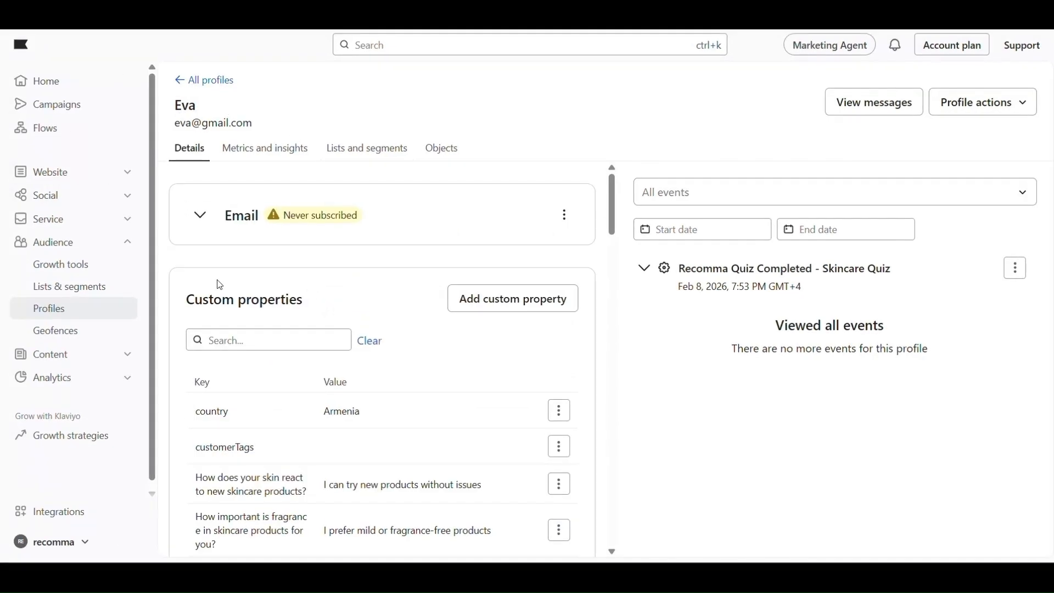
# Open Analytics > Metrics and scroll through the tracked metrics
pyautogui.click(70, 377)
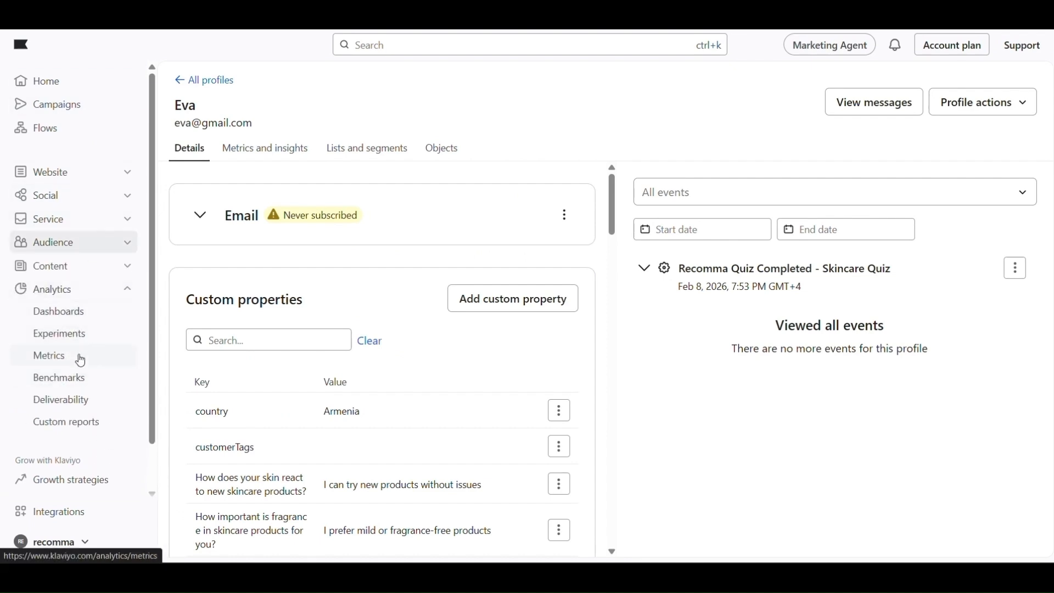
pyautogui.click(78, 358)
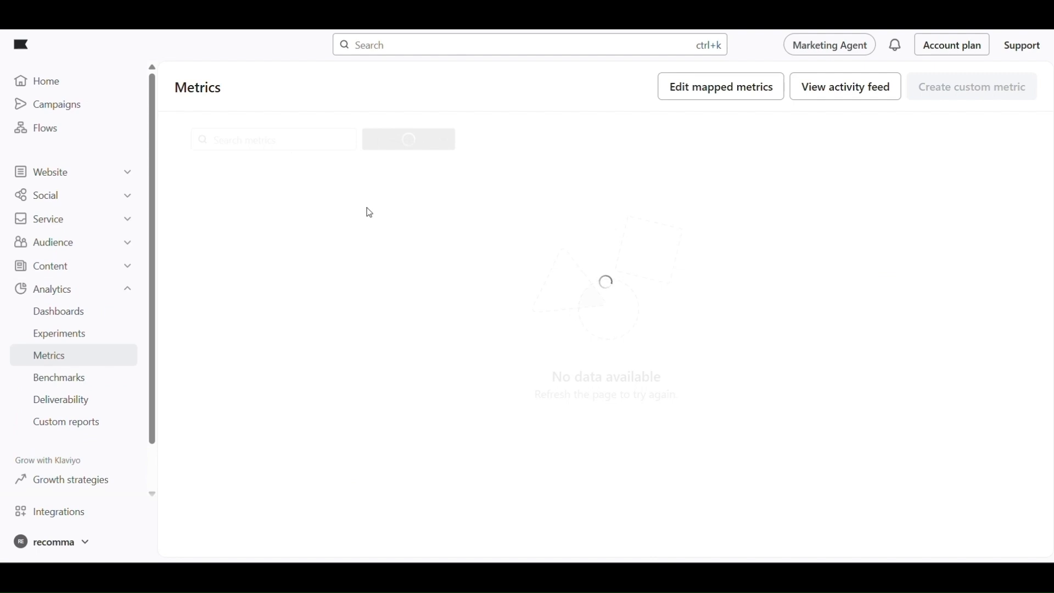
pyautogui.scroll(-1, 363, 250)
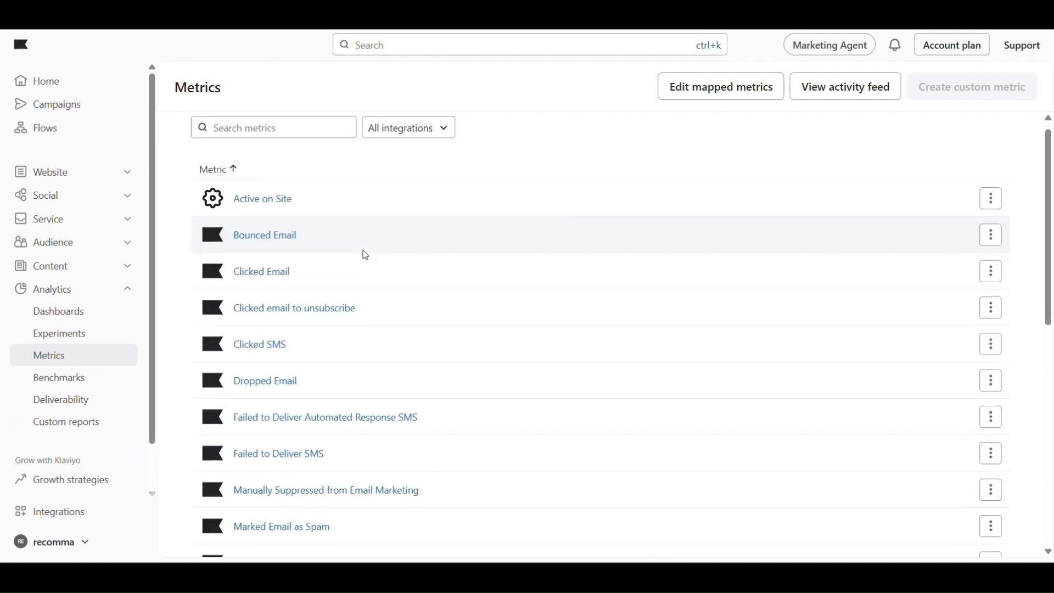
pyautogui.scroll(-1, 365, 256)
pyautogui.scroll(2, 365, 254)
pyautogui.scroll(-2, 363, 254)
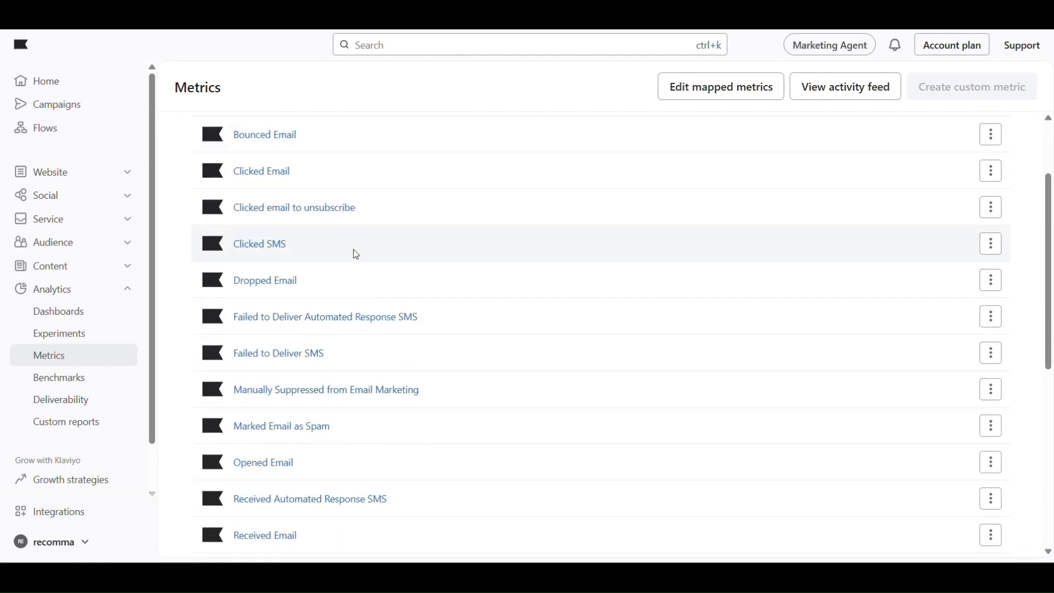
# View the Dropped Email metric chart, then return to the full metrics list
pyautogui.click(263, 291)
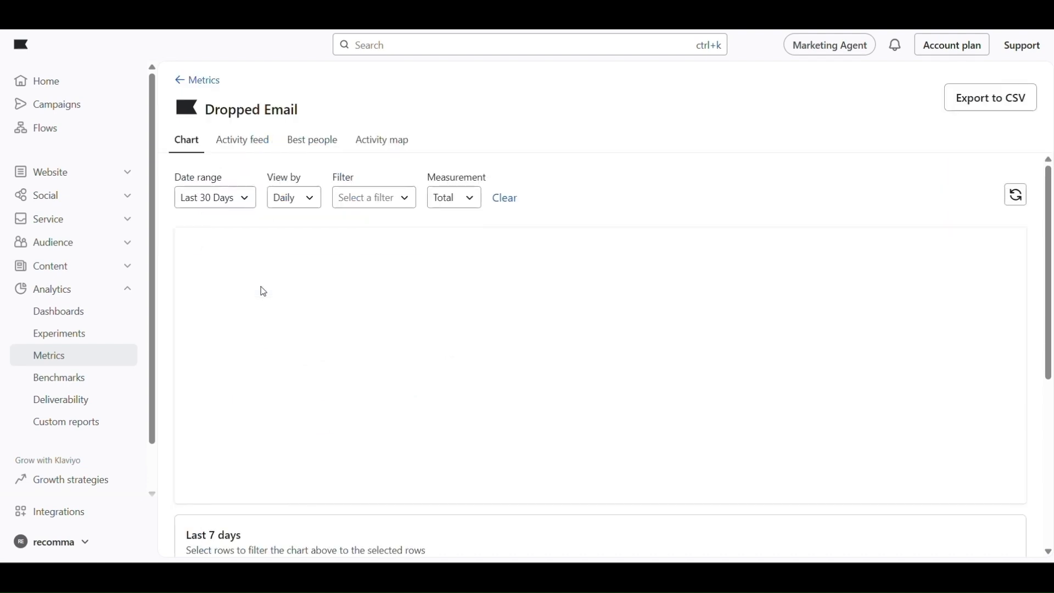
pyautogui.scroll(-2, 264, 292)
pyautogui.scroll(-1, 264, 291)
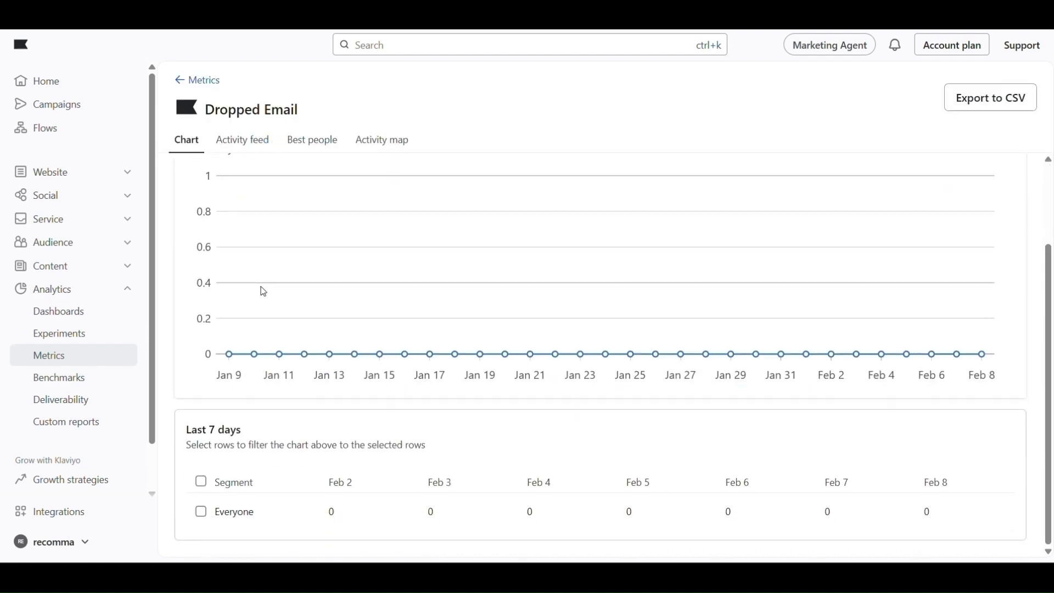
pyautogui.scroll(3, 263, 291)
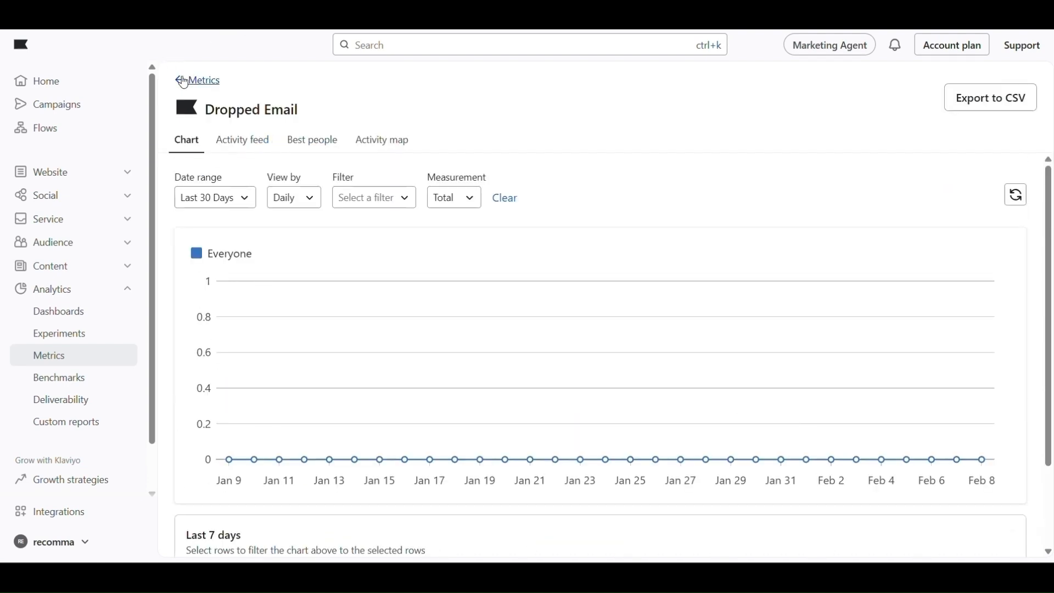
pyautogui.click(185, 79)
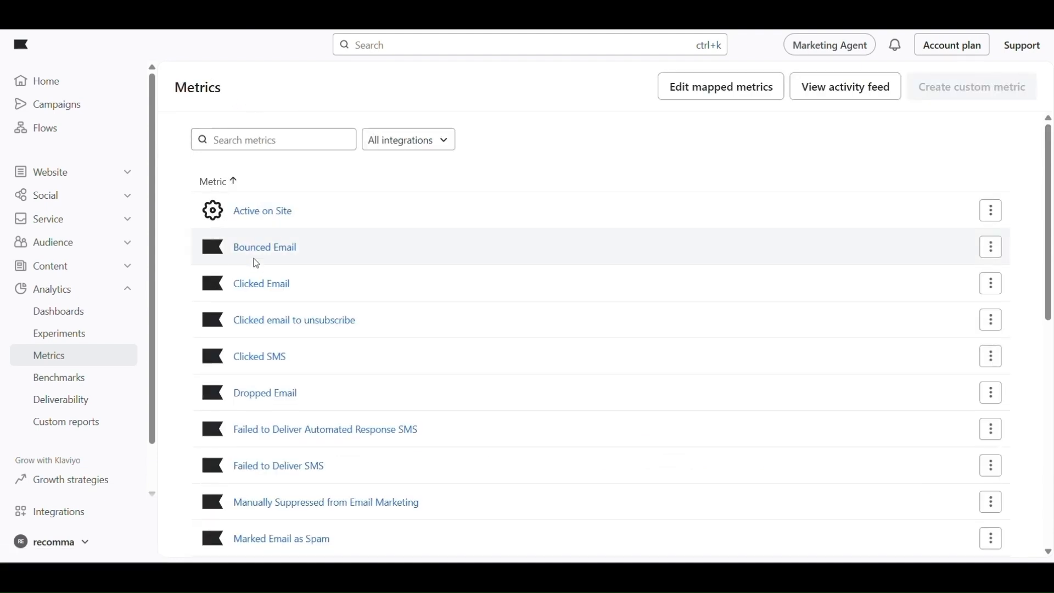
# Review the Clicked SMS metric chart from the metrics list
pyautogui.scroll(-2, 257, 379)
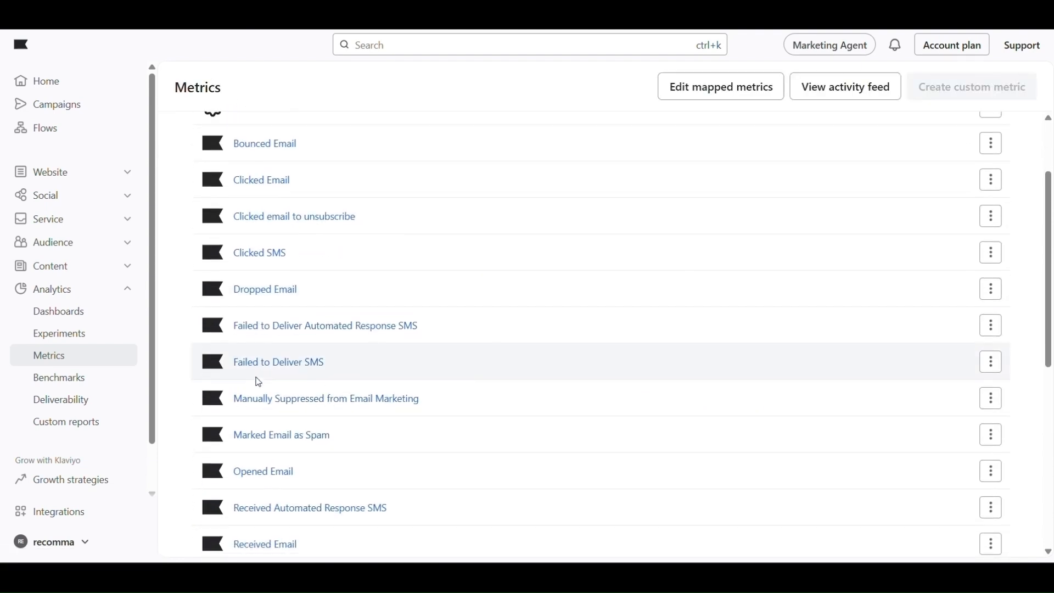
pyautogui.scroll(-2, 259, 381)
pyautogui.scroll(4, 259, 381)
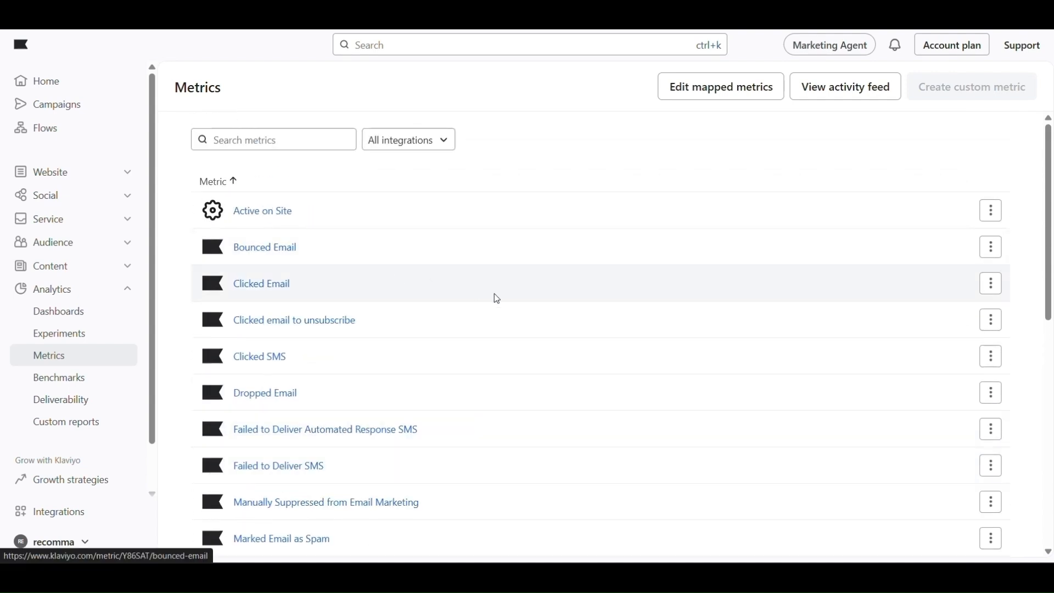
pyautogui.scroll(-10, 500, 300)
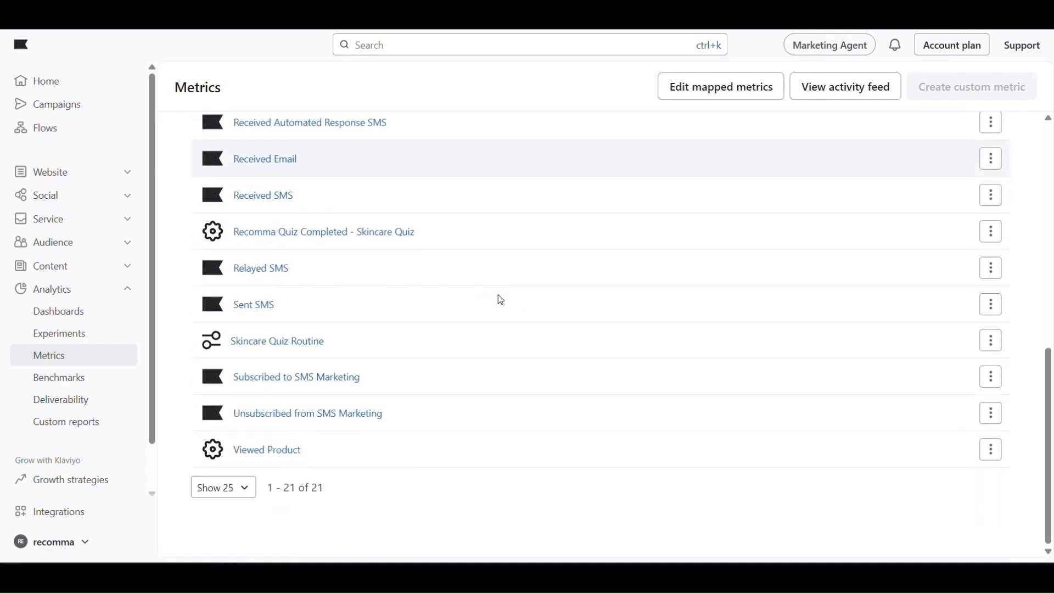
pyautogui.scroll(10, 656, 216)
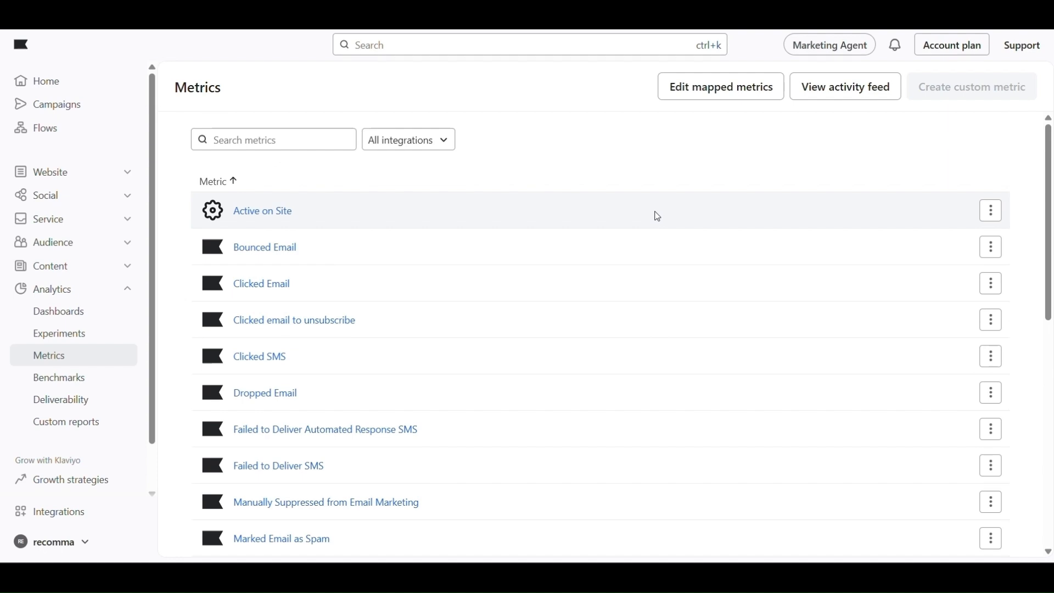
pyautogui.click(262, 358)
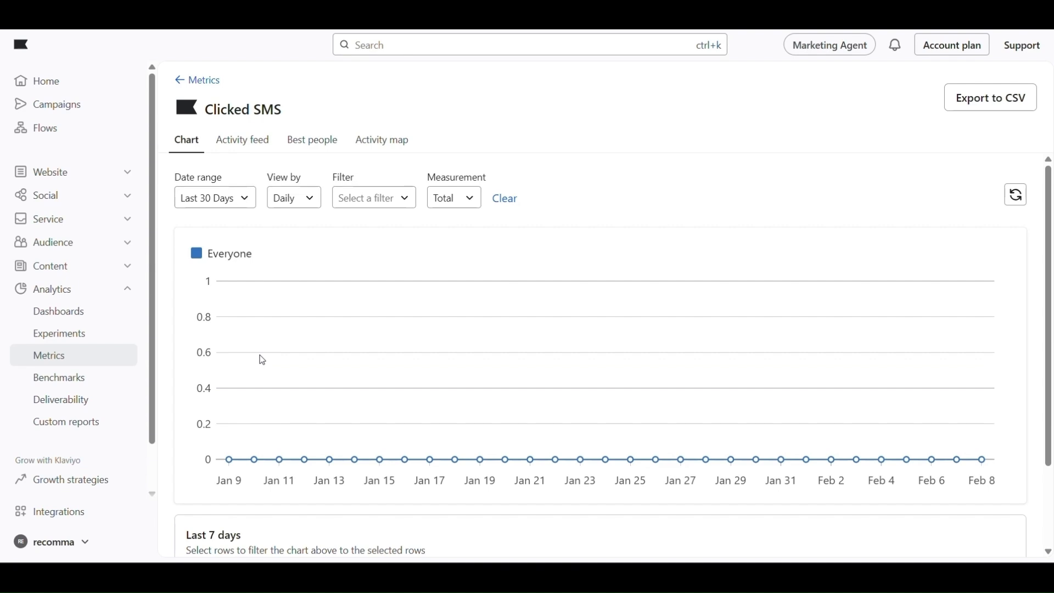
pyautogui.scroll(-2, 263, 360)
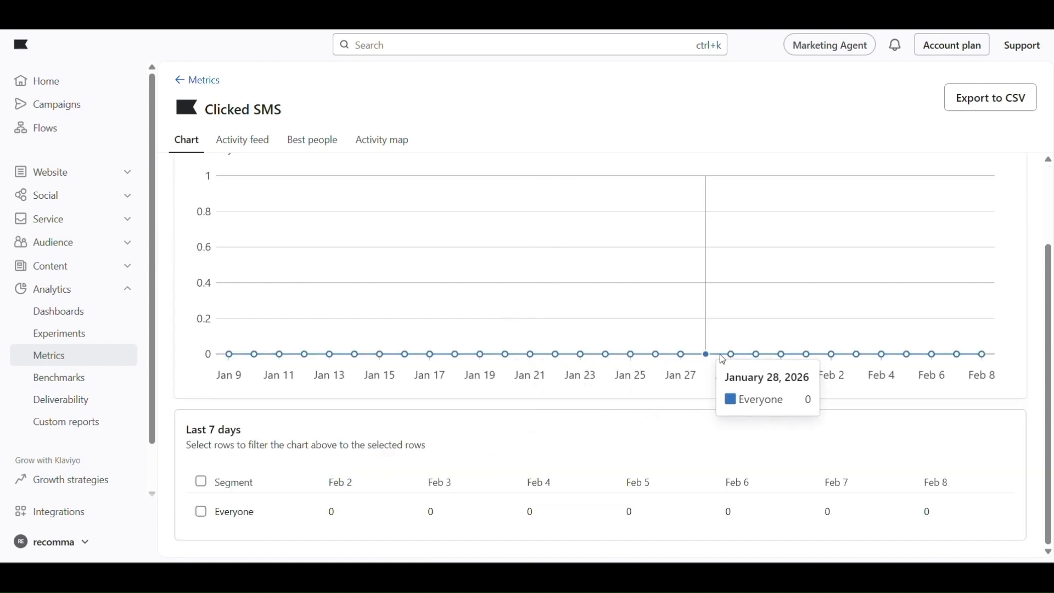
pyautogui.hscroll(-5, 949, 327)
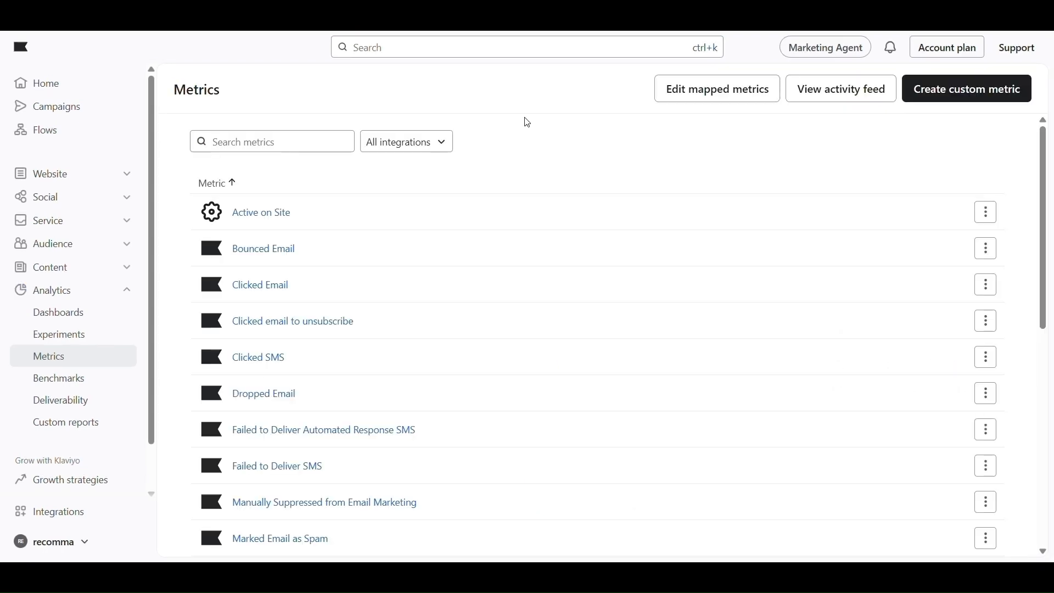
pyautogui.scroll(-5, 528, 122)
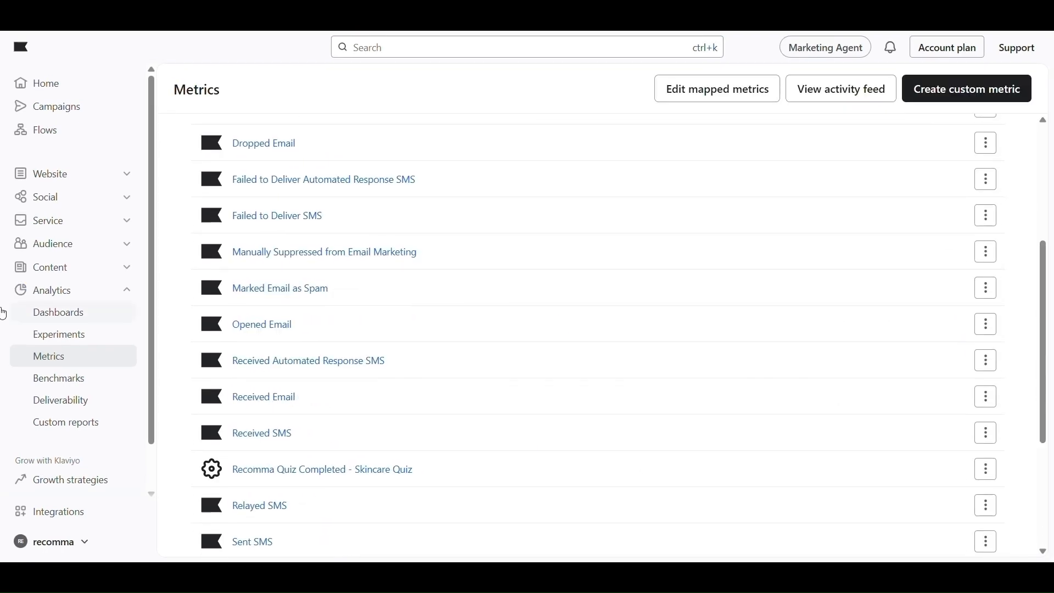
pyautogui.scroll(-4, 528, 262)
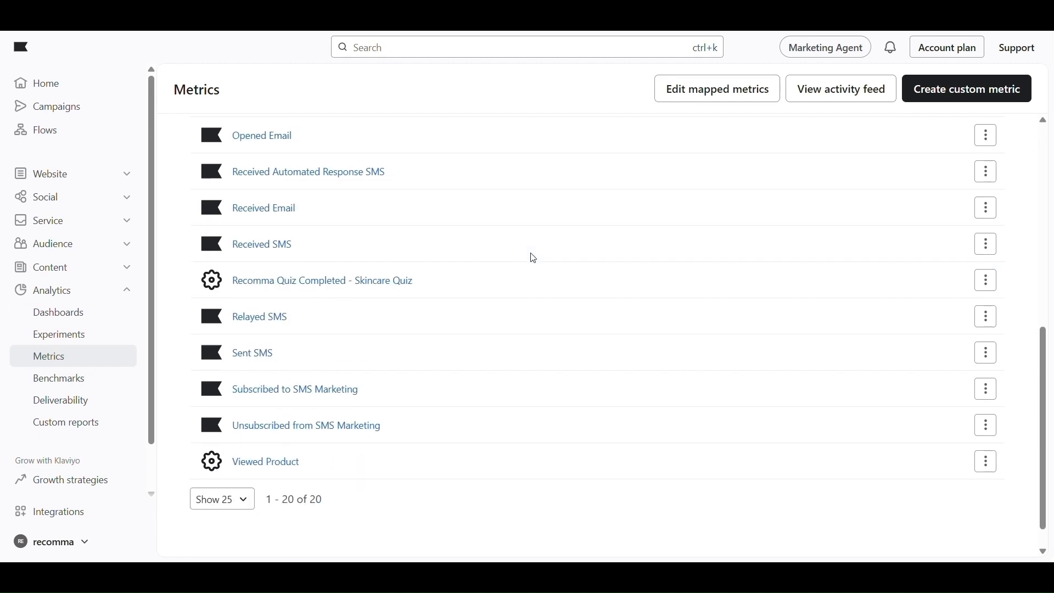
pyautogui.scroll(-1, 533, 258)
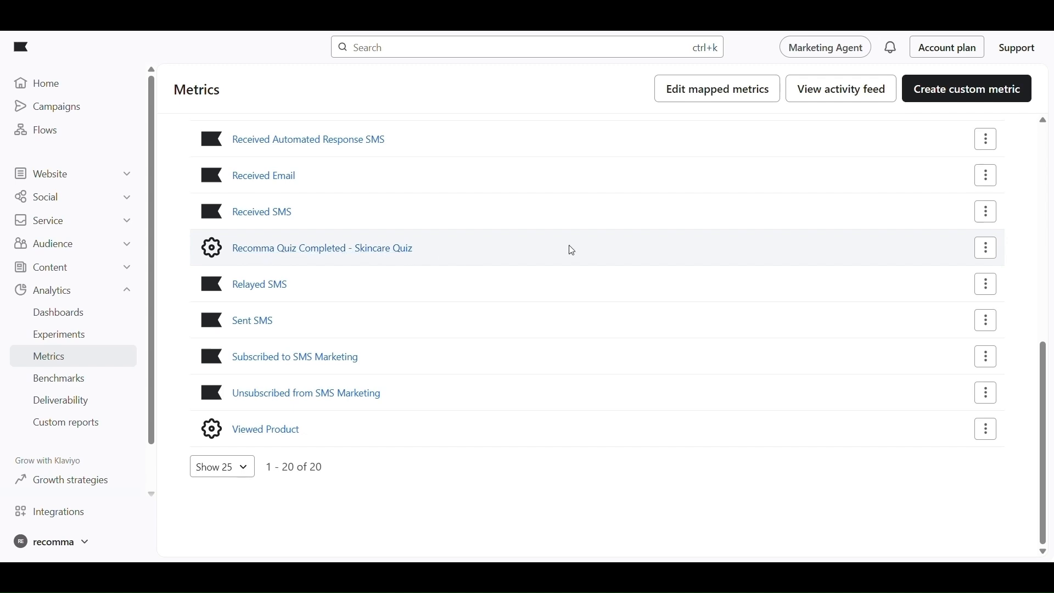
# Highlight the Recomma Quiz Completed - Skincare Quiz metric name in the list
pyautogui.moveTo(532, 254); pyautogui.dragTo(233, 262)
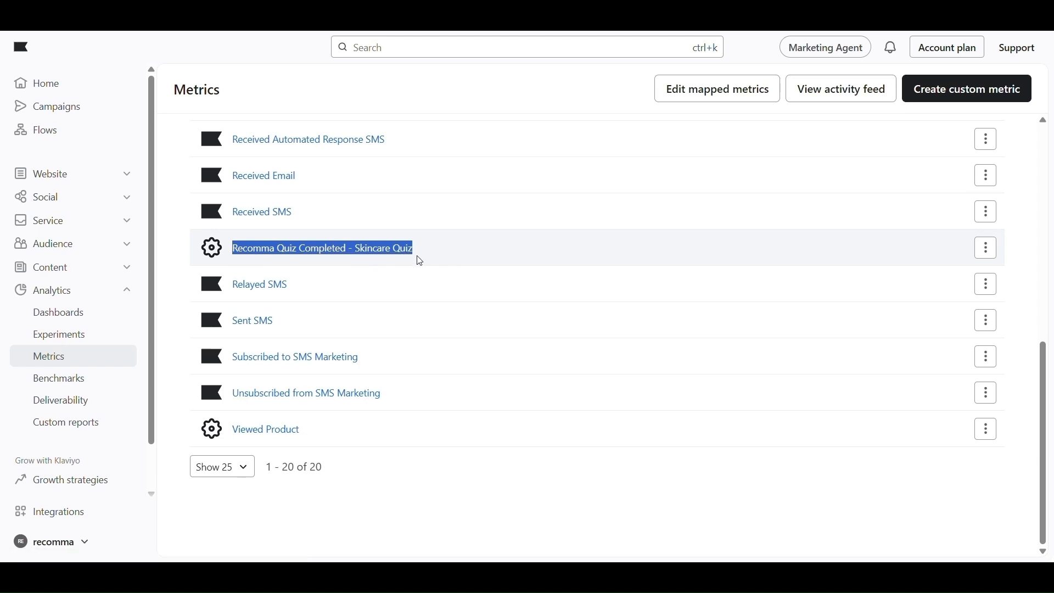
pyautogui.click(477, 257)
pyautogui.scroll(10, 474, 256)
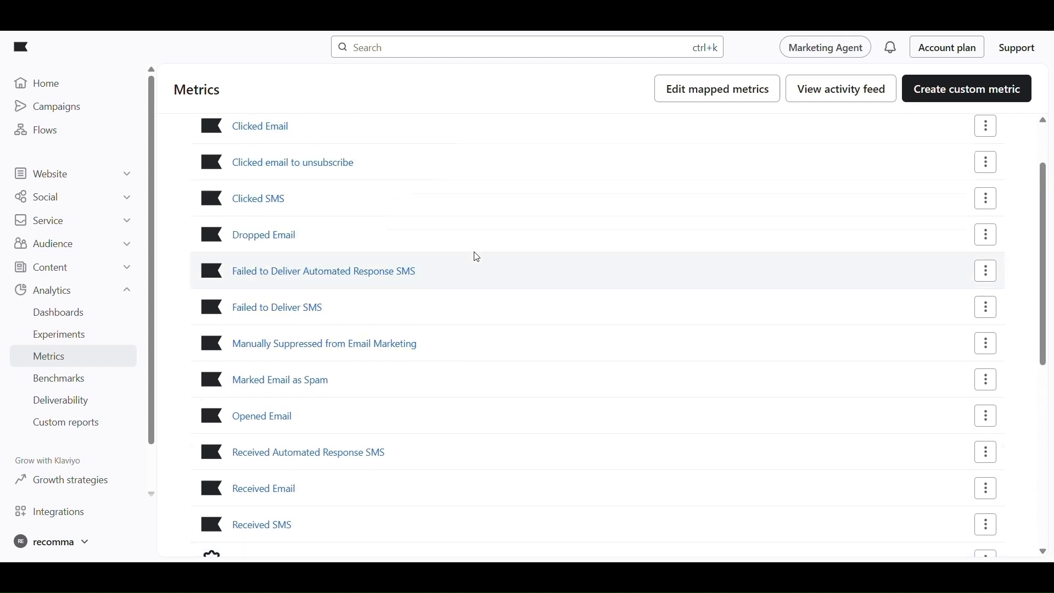
# Start a custom metric named 'Skincare Quiz Routine' with Value aggregation
pyautogui.click(982, 94)
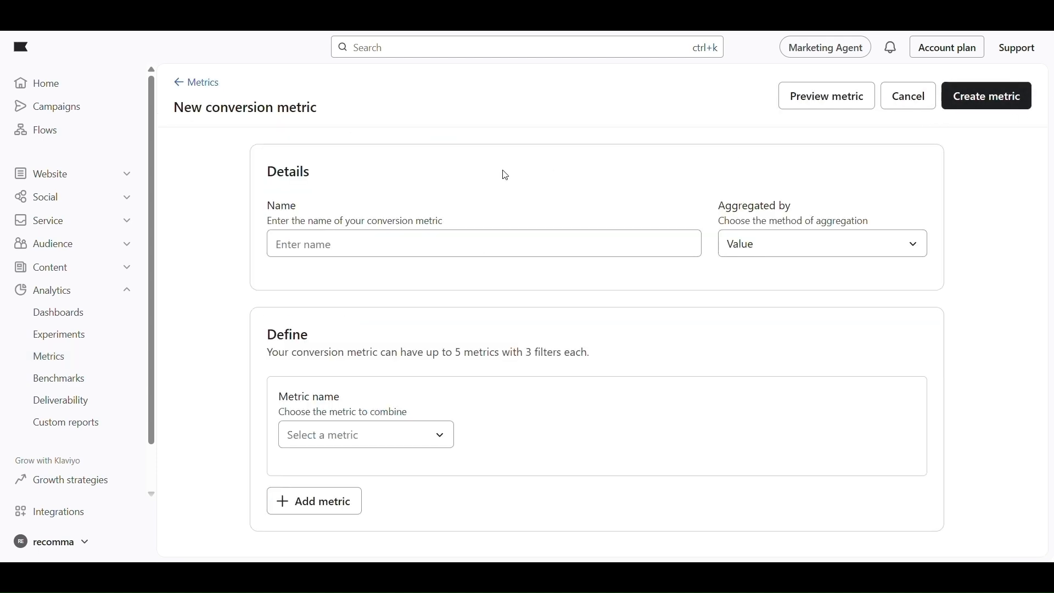
pyautogui.click(347, 248)
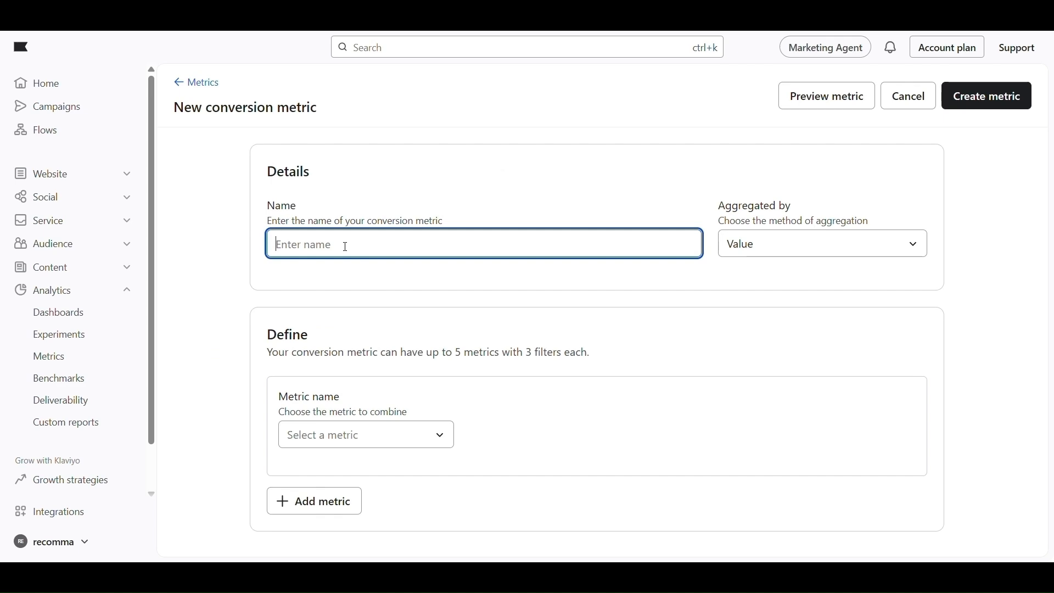
pyautogui.write('Skinca')
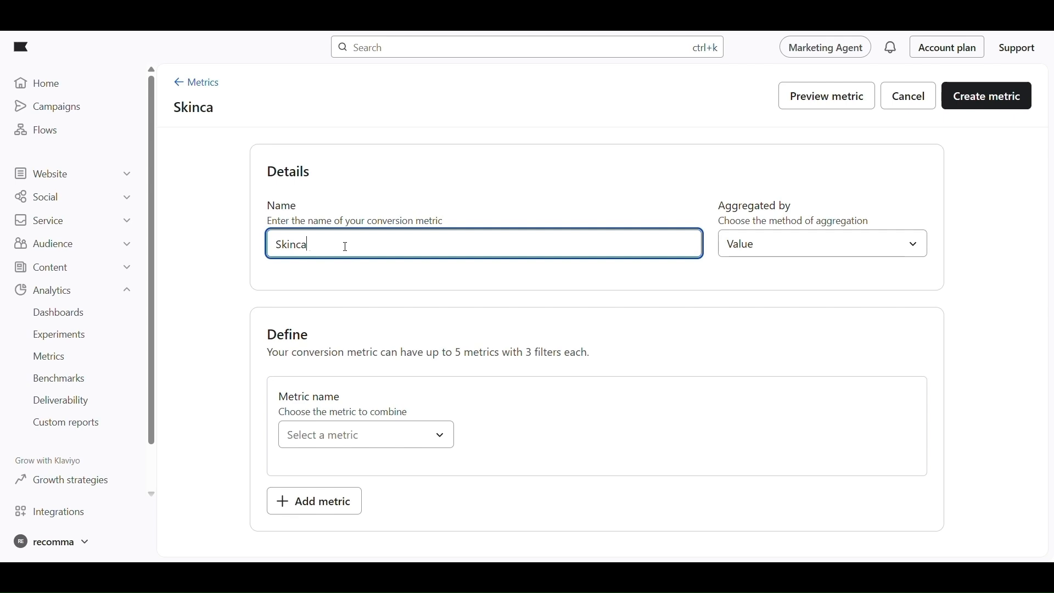
pyautogui.write('re Quix')
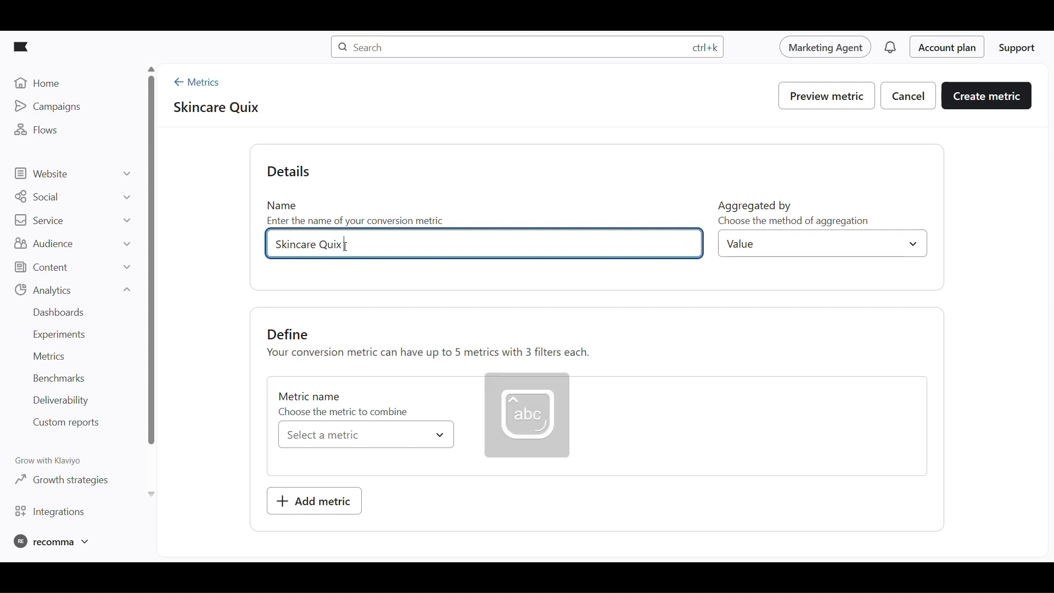
pyautogui.press('BackSpace')
pyautogui.write('z Routine')
pyautogui.click(764, 245)
pyautogui.click(767, 249)
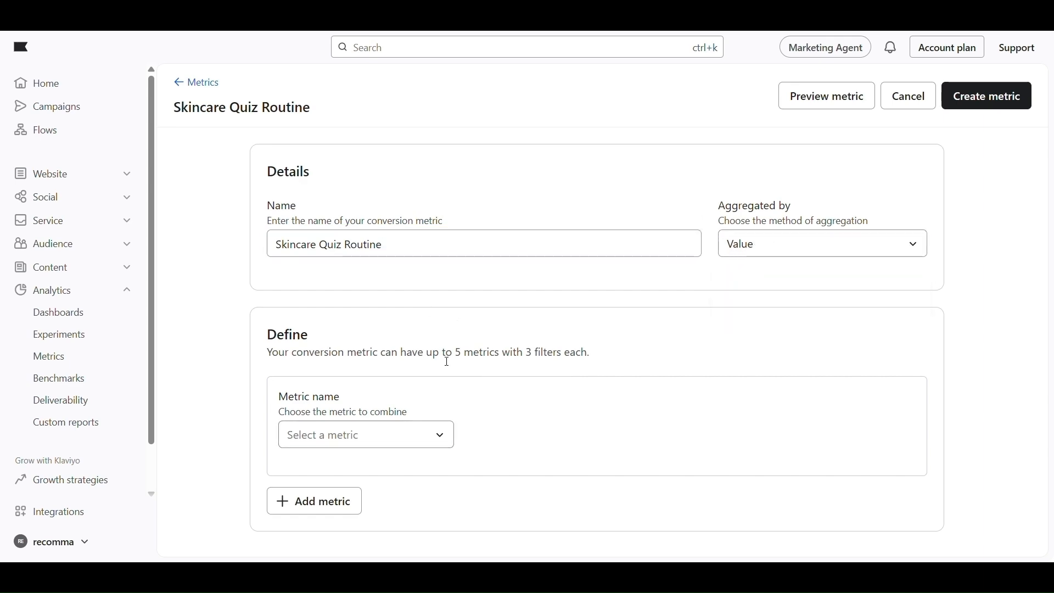
# Base it on Recomma Quiz Completed - Skincare Quiz with resultId as value, and create it
pyautogui.click(386, 445)
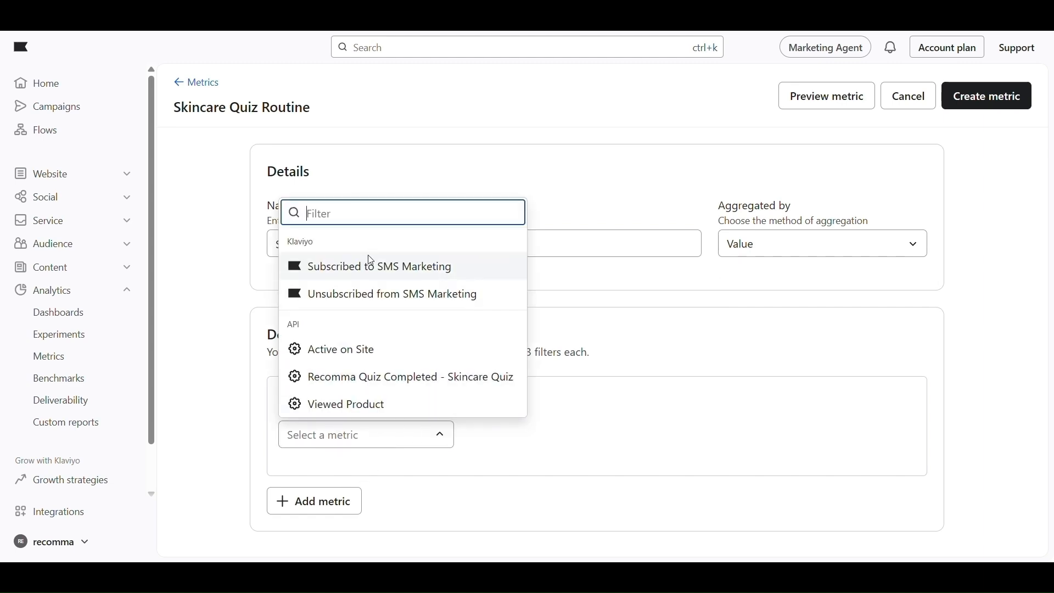
pyautogui.doubleClick(292, 328)
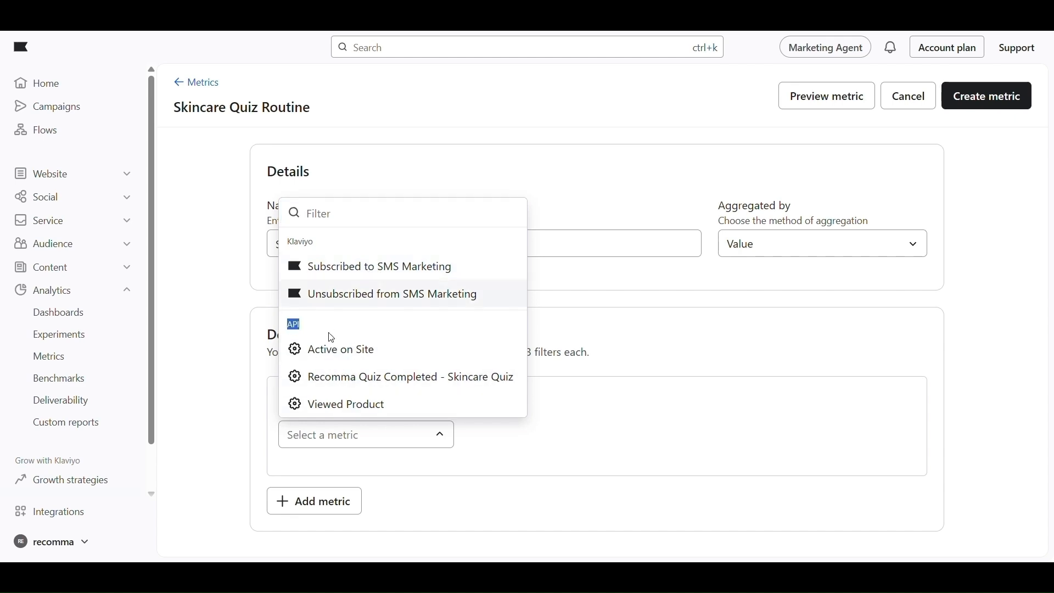
pyautogui.click(345, 386)
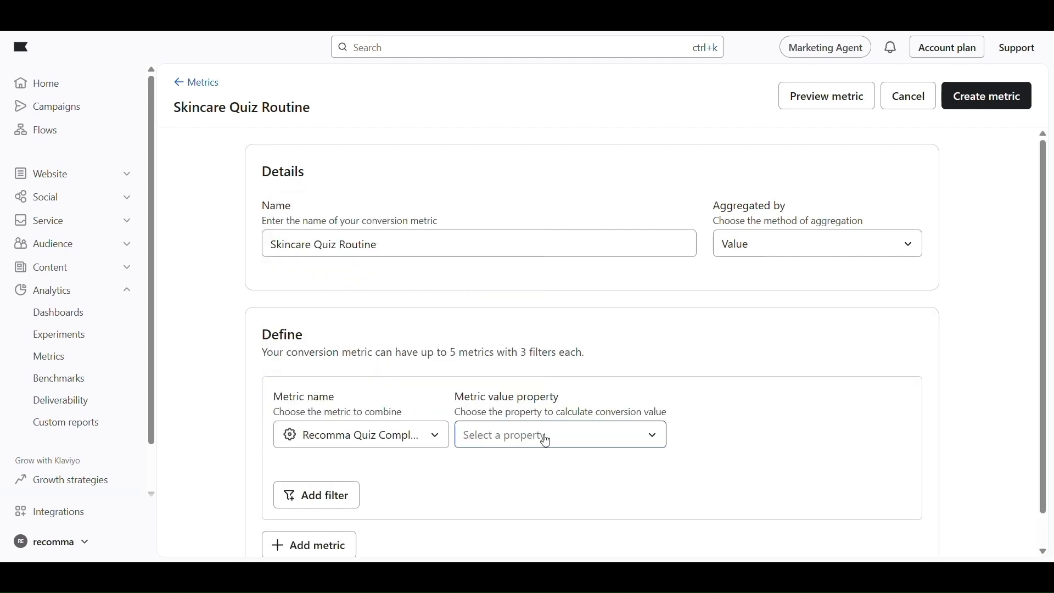
pyautogui.click(546, 442)
pyautogui.click(545, 439)
pyautogui.moveTo(513, 407); pyautogui.dragTo(519, 441)
pyautogui.click(518, 441)
pyautogui.click(494, 354)
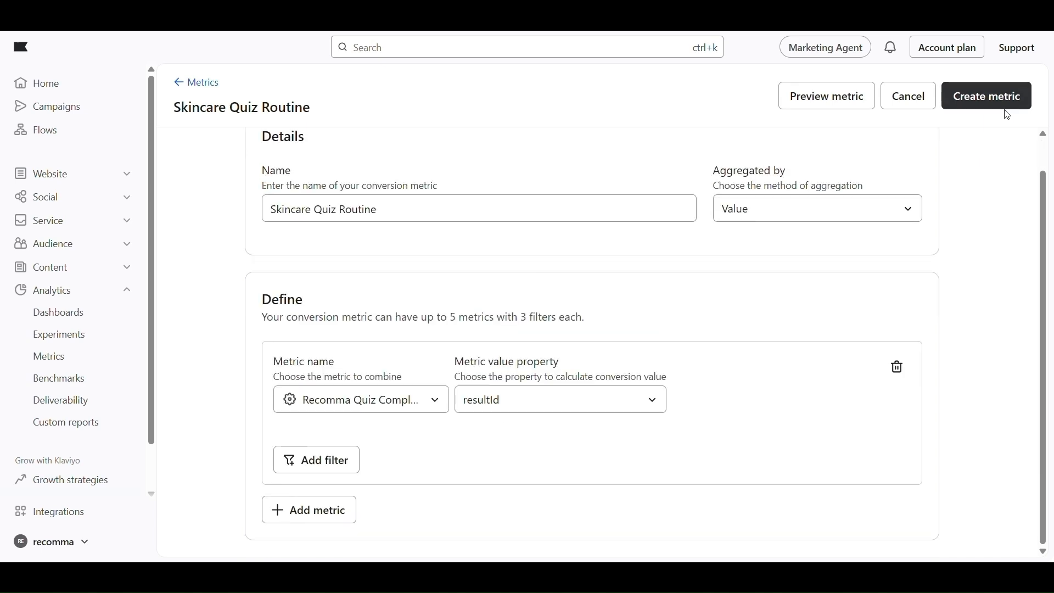
pyautogui.click(1004, 105)
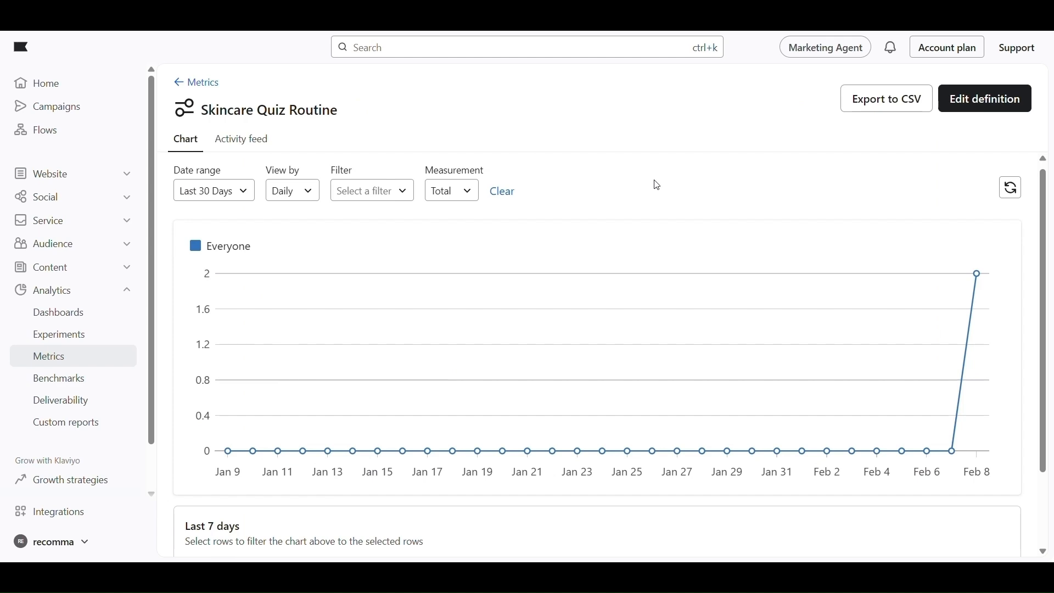
# Return to the metrics list and scroll to find the Recomma Quiz Completed - Skincare Quiz metric
pyautogui.moveTo(980, 279)
pyautogui.click(184, 85)
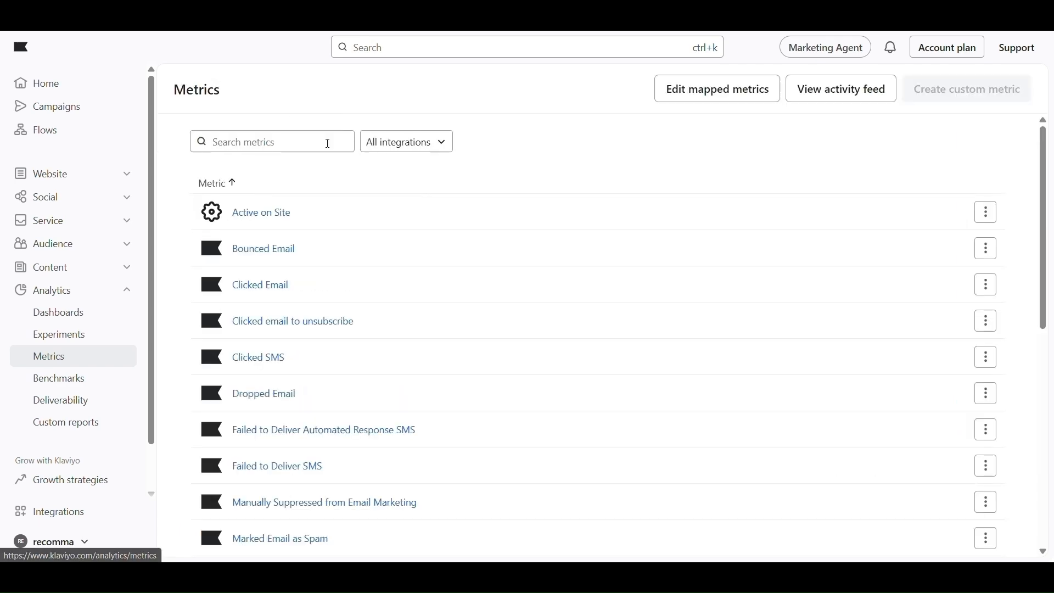
pyautogui.scroll(-1, 373, 193)
pyautogui.scroll(1, 375, 193)
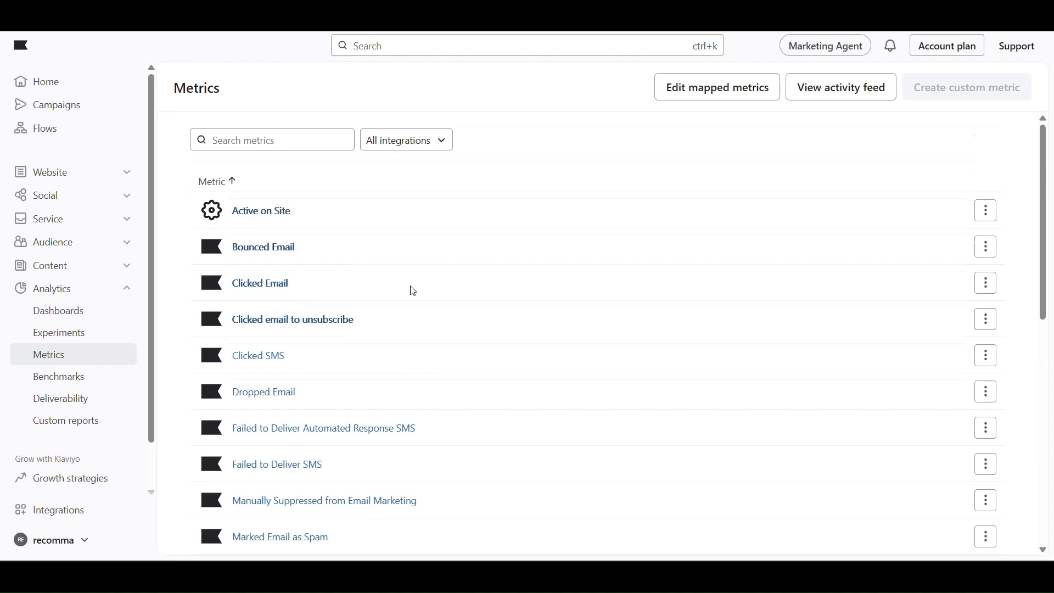
pyautogui.scroll(-3, 413, 291)
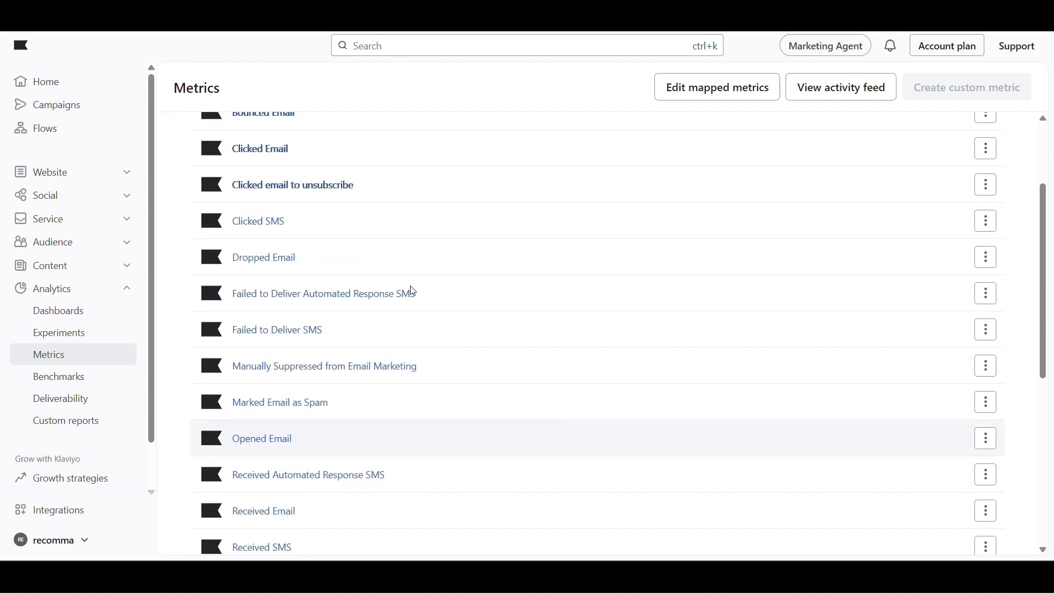
pyautogui.scroll(-1, 692, 247)
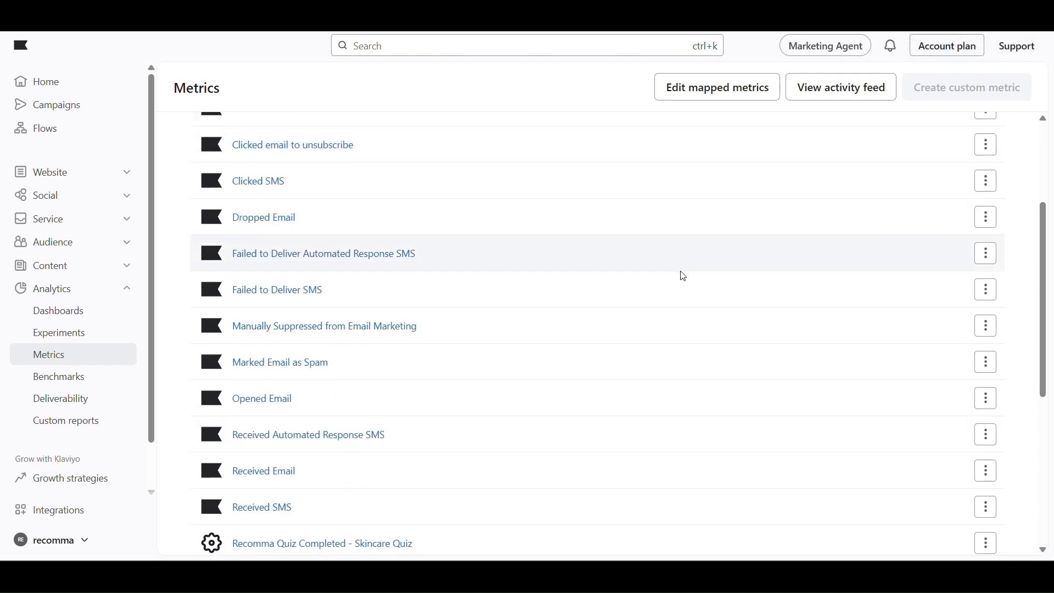
pyautogui.scroll(-1, 684, 276)
pyautogui.scroll(-1, 683, 276)
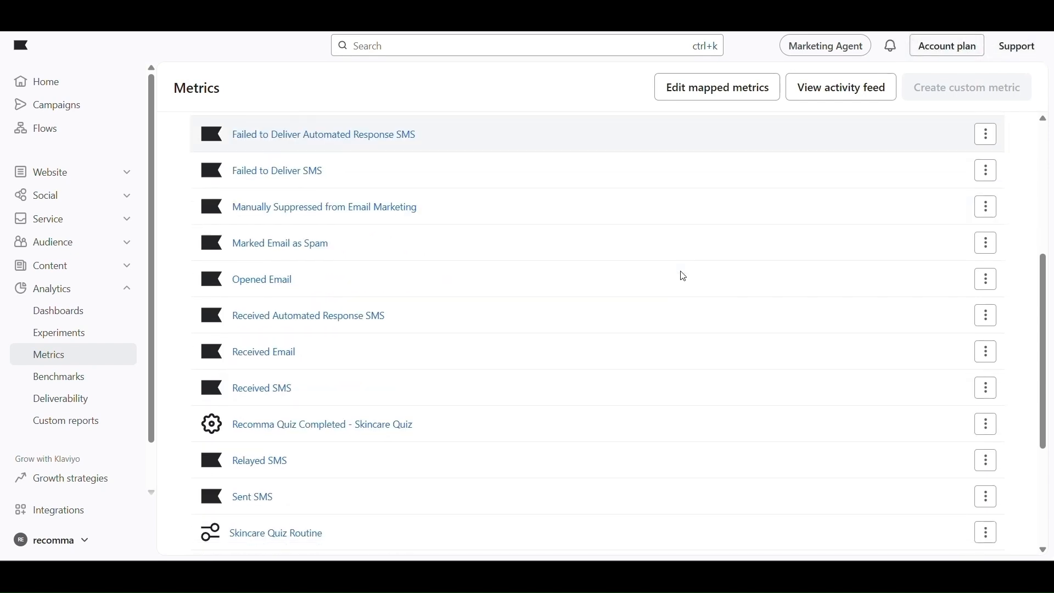
pyautogui.scroll(-1, 684, 276)
pyautogui.scroll(-1, 683, 276)
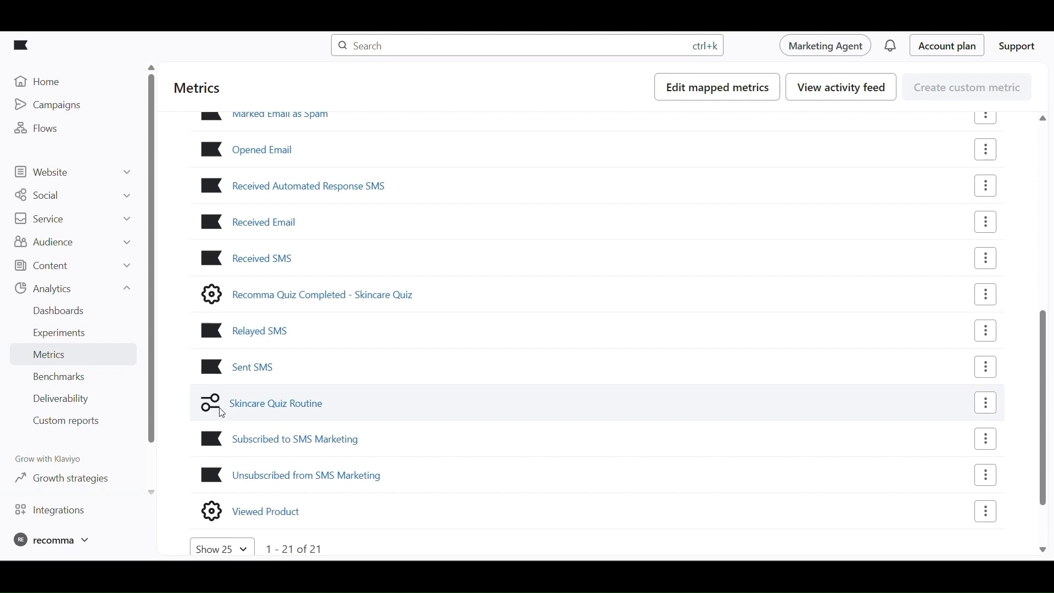
pyautogui.scroll(5, 383, 377)
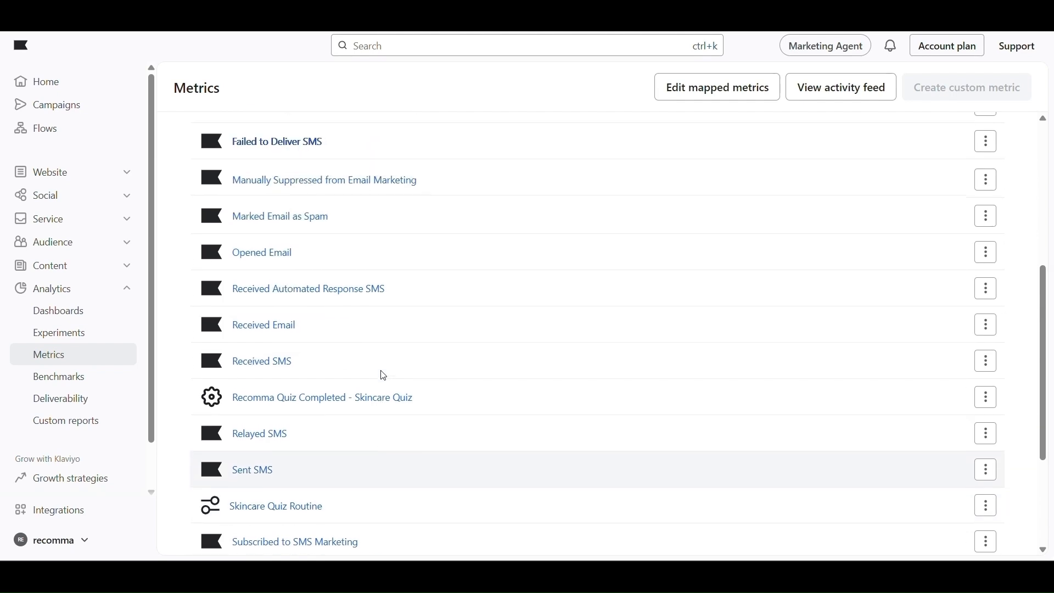
pyautogui.scroll(3, 384, 376)
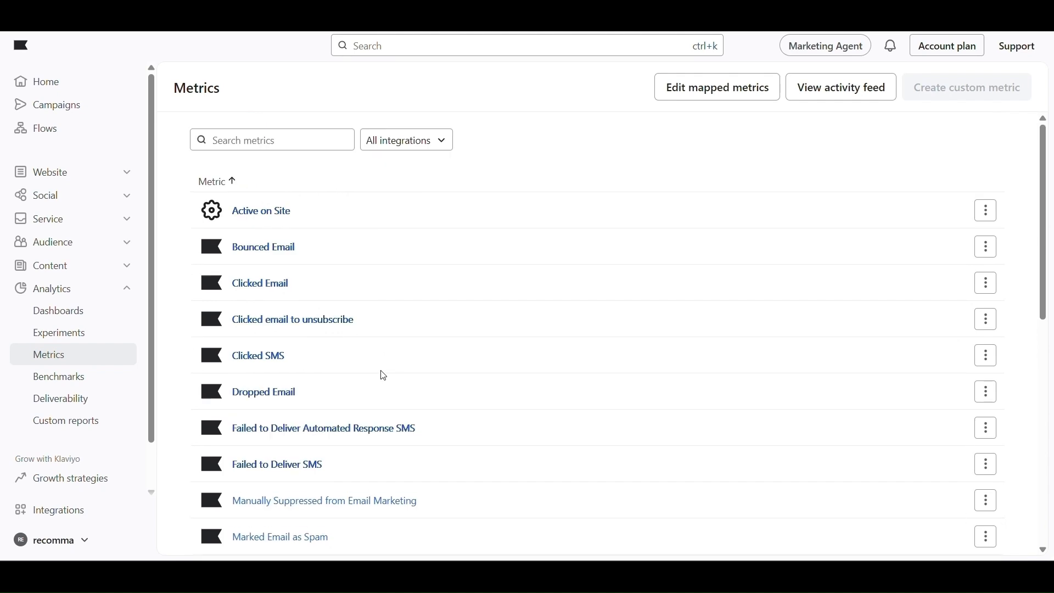
pyautogui.scroll(-5, 383, 376)
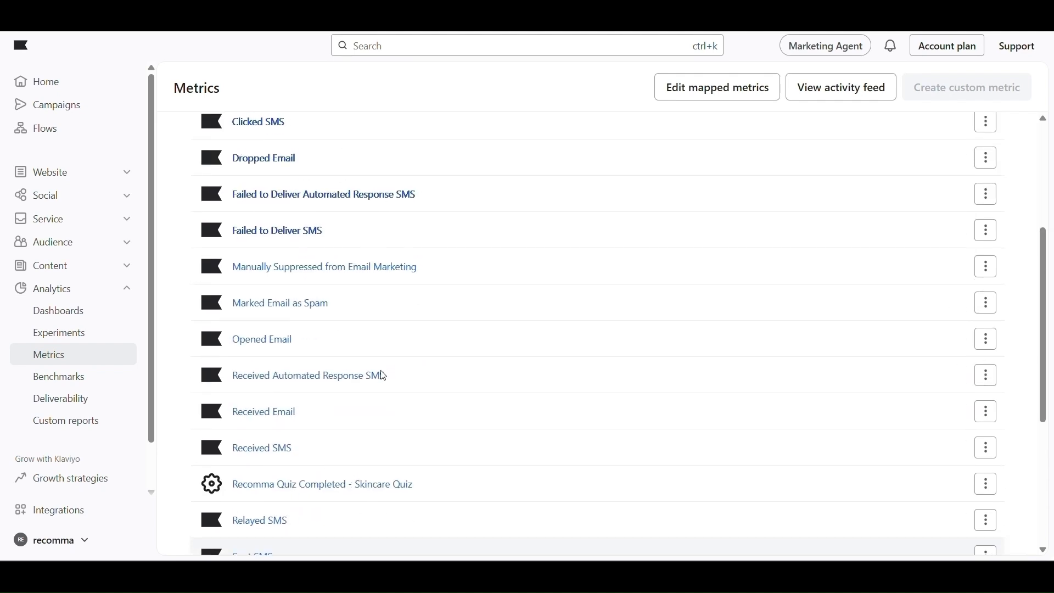
pyautogui.scroll(-5, 384, 376)
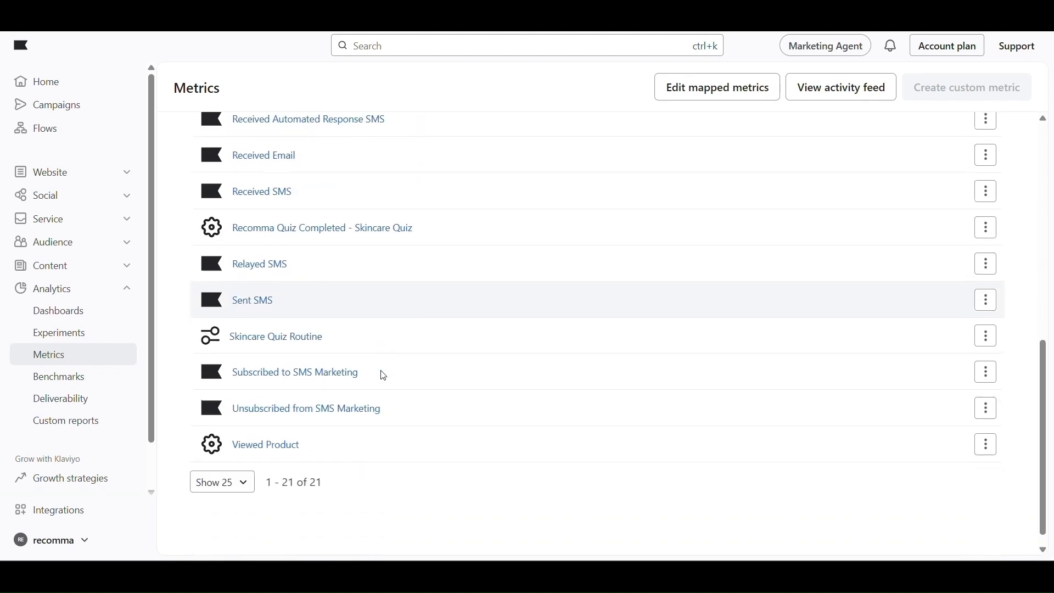
pyautogui.scroll(6, 383, 377)
pyautogui.scroll(5, 383, 376)
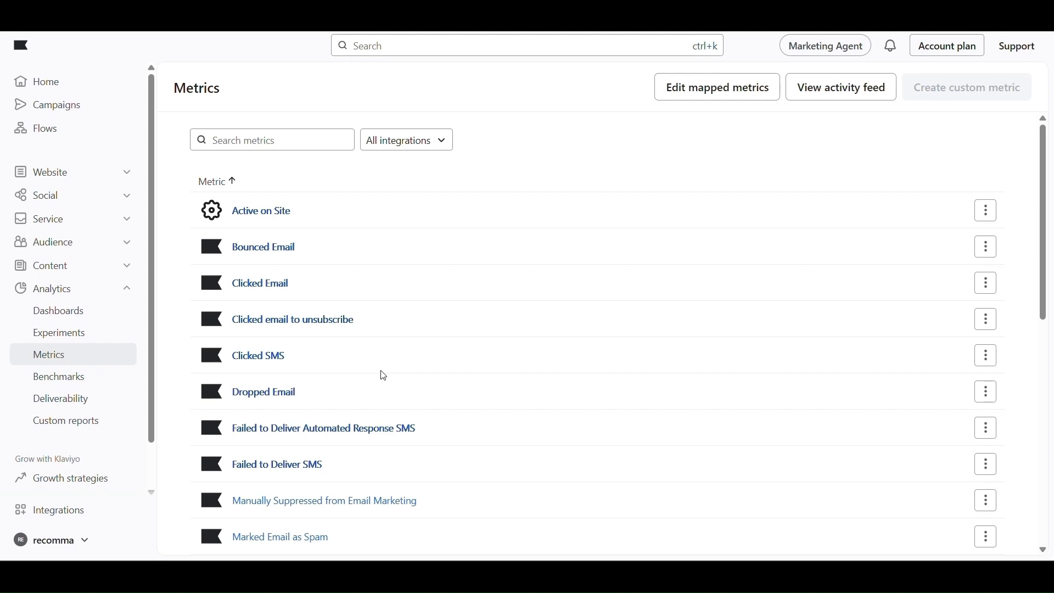
pyautogui.scroll(-1, 383, 377)
pyautogui.scroll(1, 383, 377)
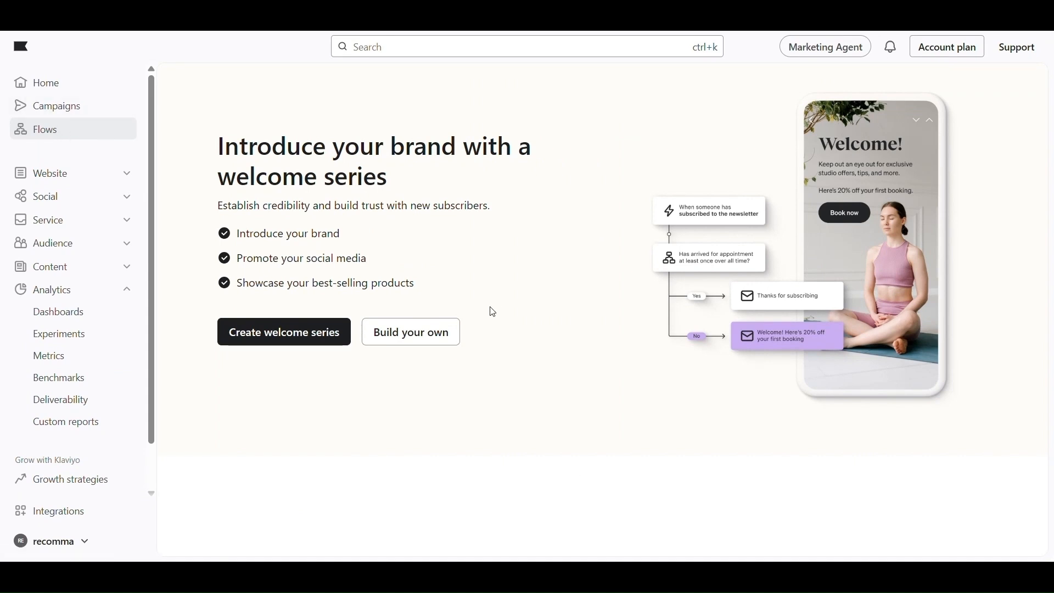
# Choose Build your own on the Flows page and browse the Browse Ideas library
pyautogui.click(441, 333)
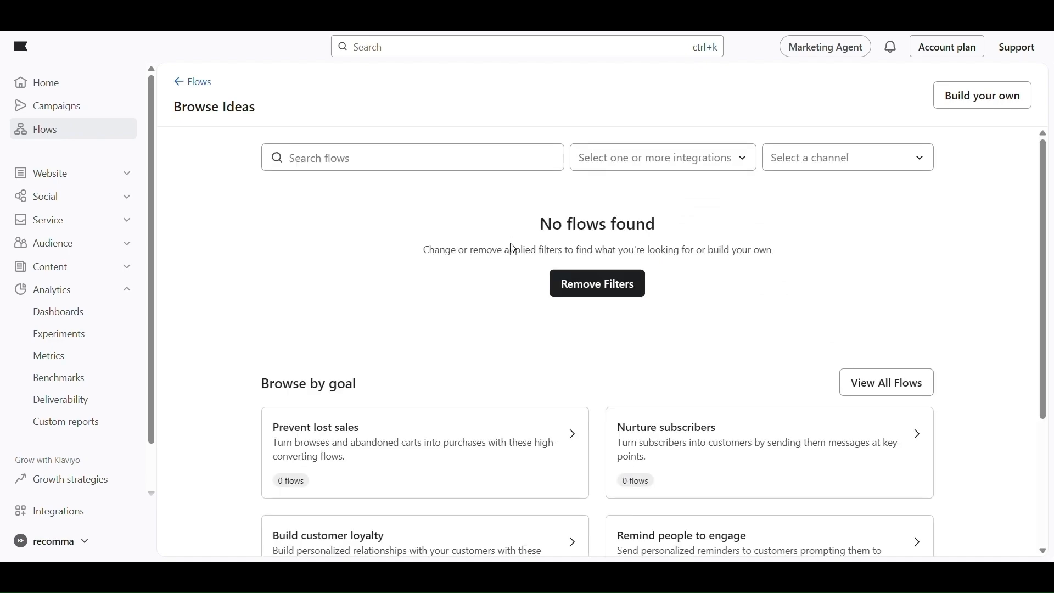
pyautogui.scroll(-9, 514, 248)
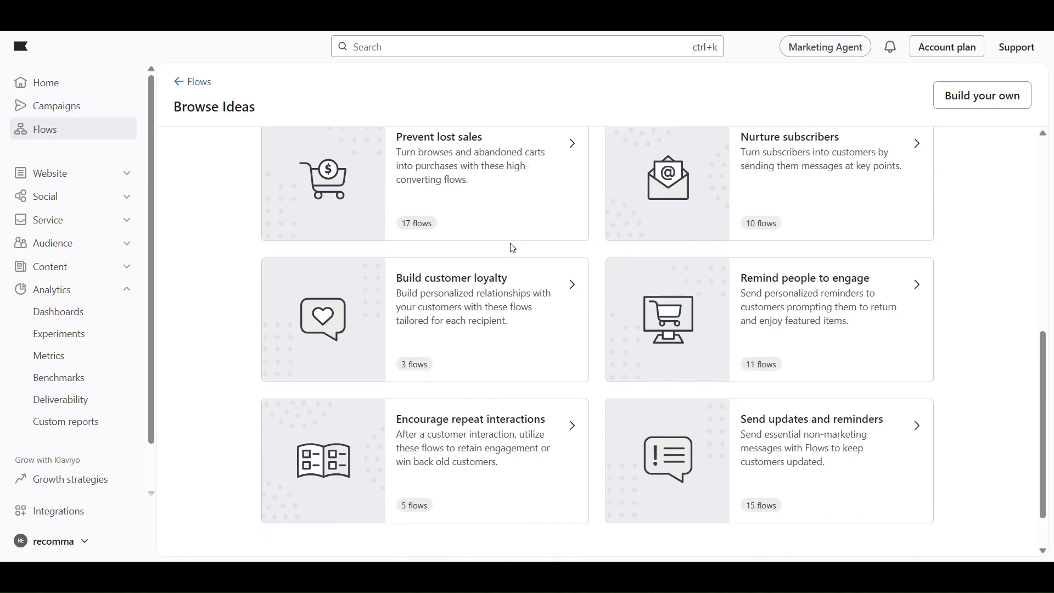
pyautogui.scroll(8, 514, 248)
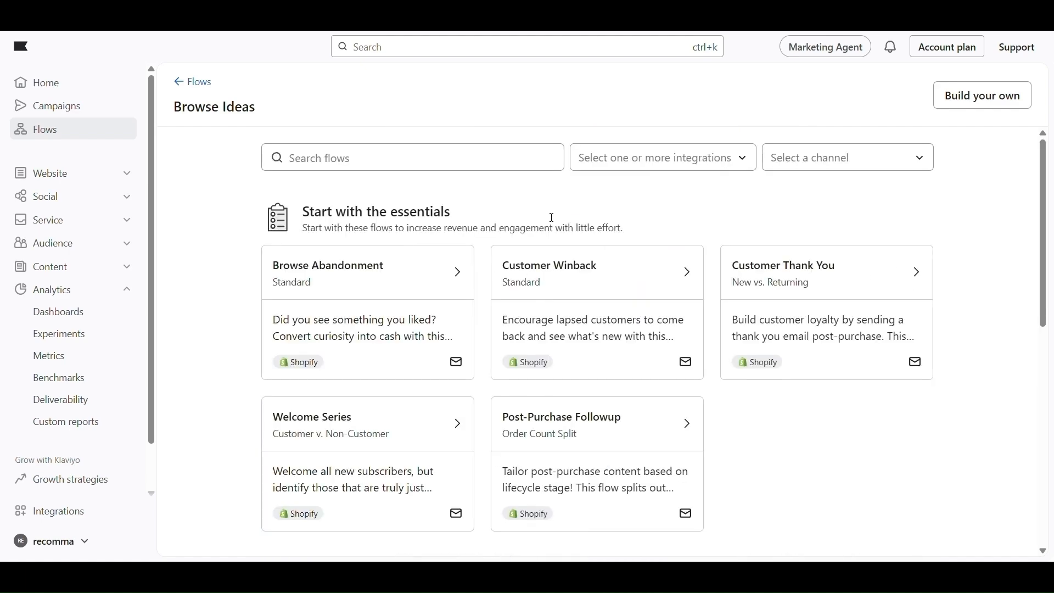
# Create a new flow from scratch named 'Welcome to Recomma!'
pyautogui.click(962, 108)
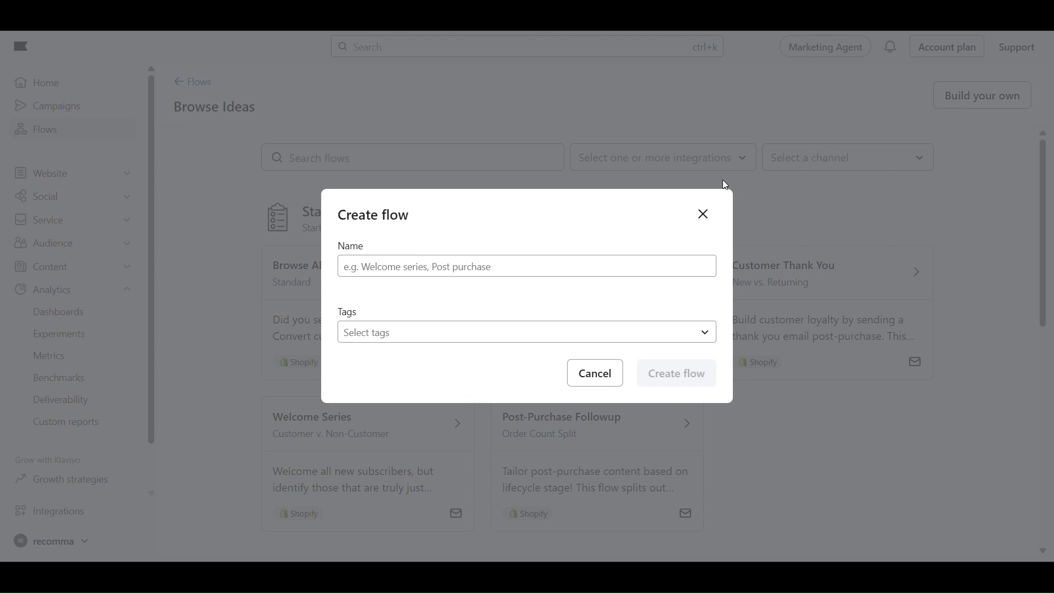
pyautogui.click(491, 269)
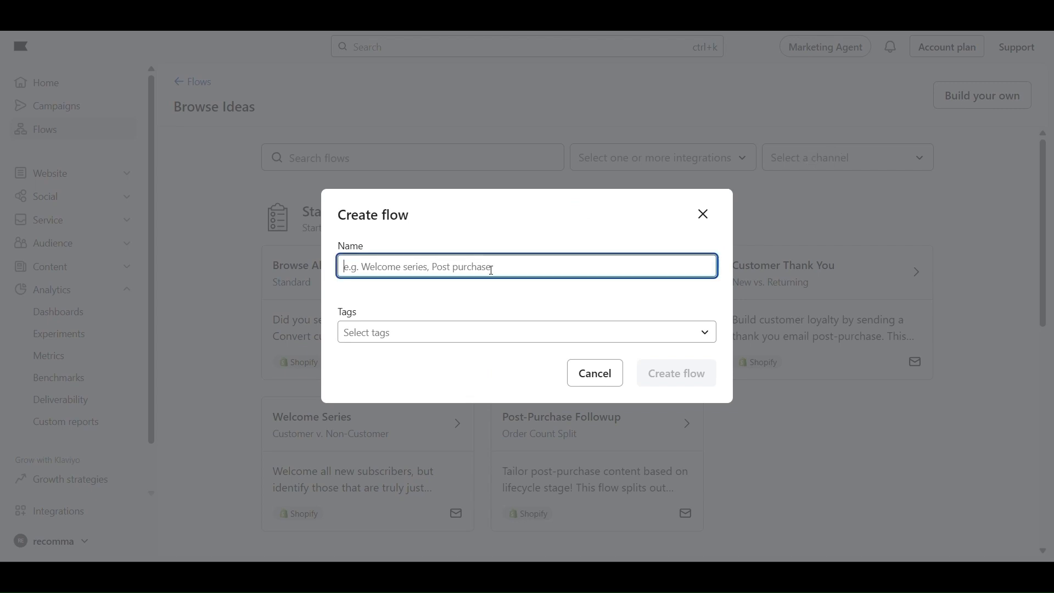
pyautogui.write('Wel')
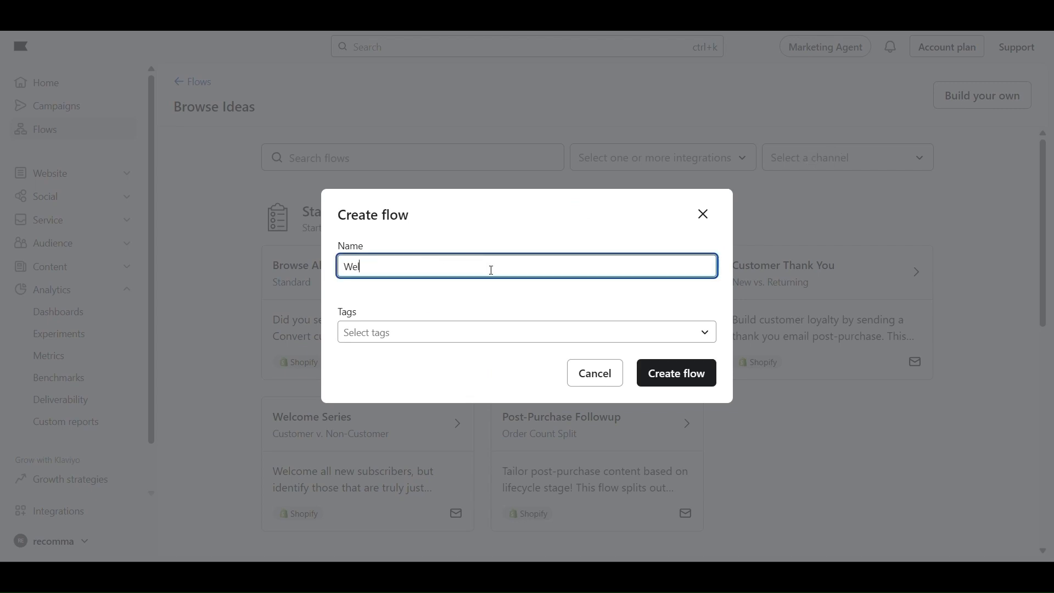
pyautogui.write('come')
pyautogui.write(' yo')
pyautogui.press('BackSpace')
pyautogui.press('BackSpace')
pyautogui.write('to')
pyautogui.press('capslock')
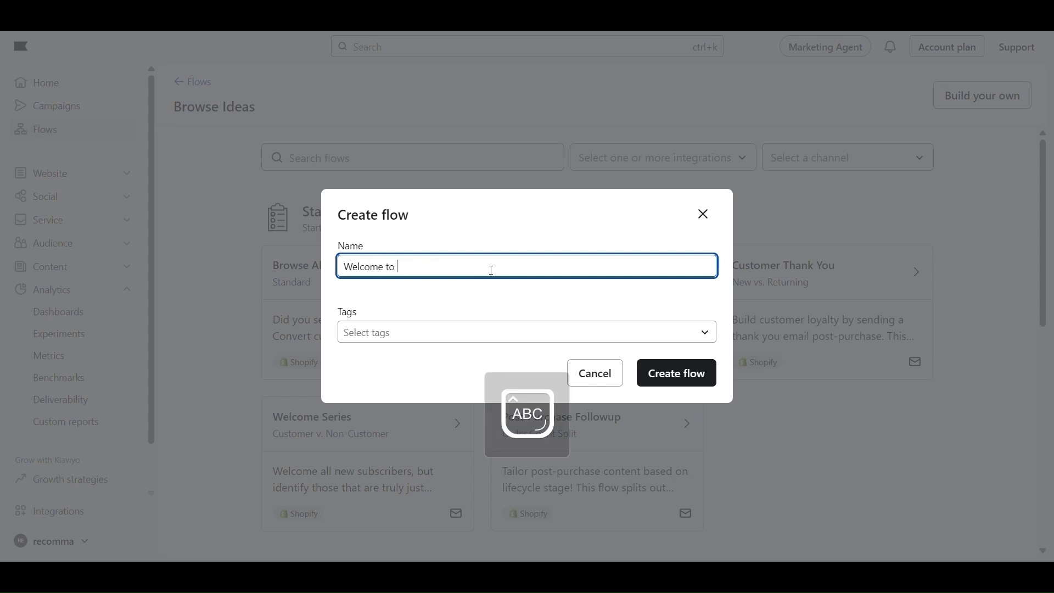
pyautogui.write('R')
pyautogui.press('capslock')
pyautogui.write('ecomma')
pyautogui.click(559, 298)
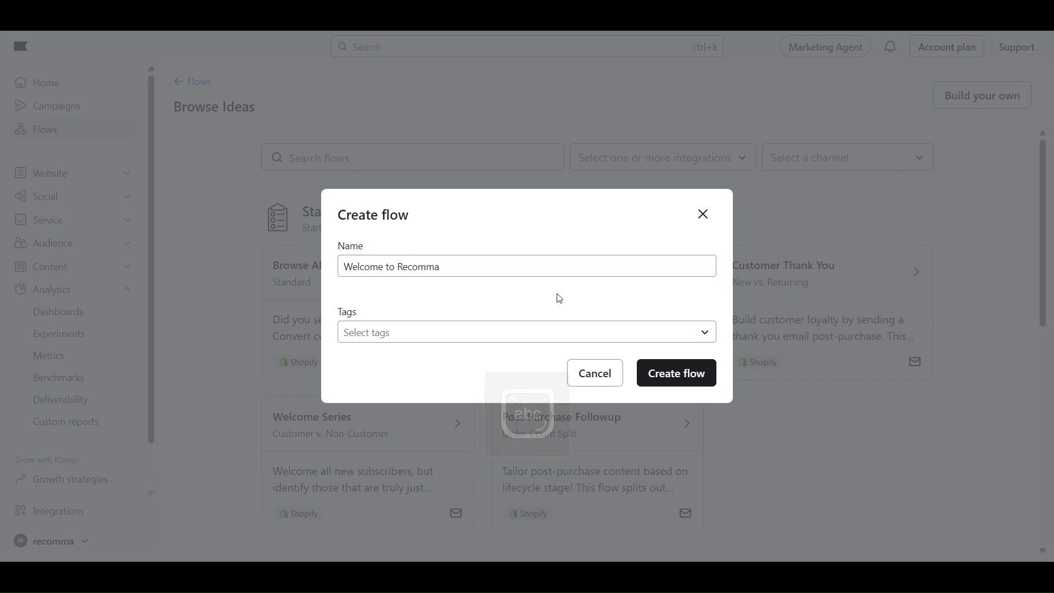
pyautogui.click(546, 264)
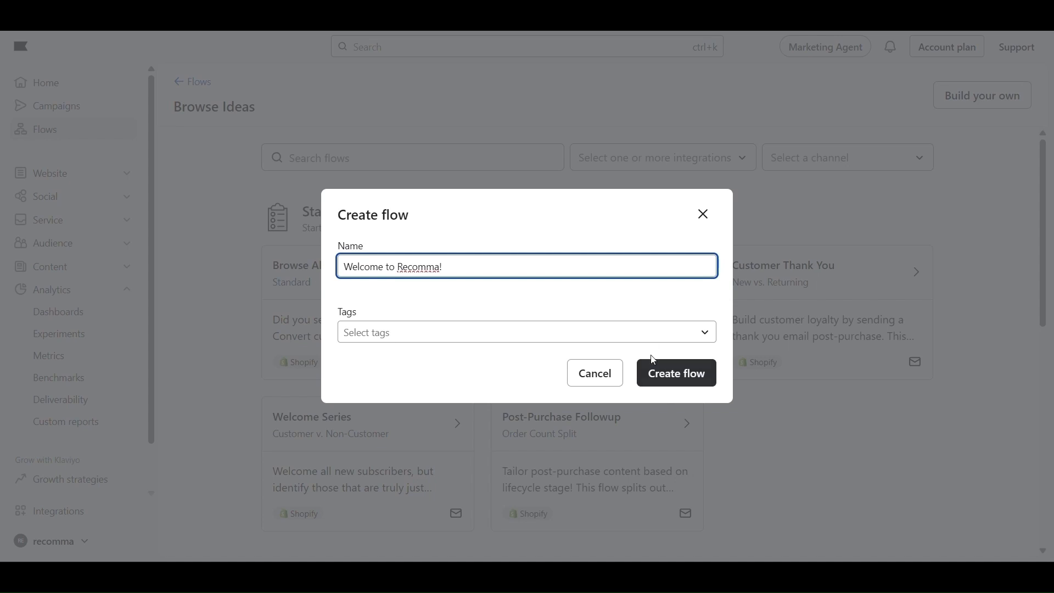
pyautogui.click(685, 378)
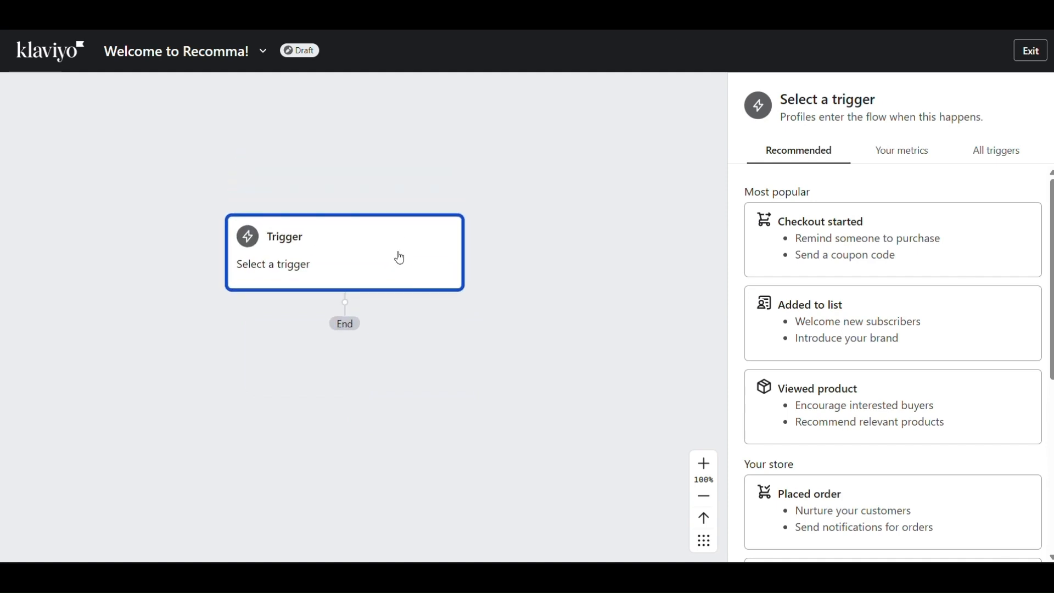
# Set the trigger to Your metrics > API > Recomma Quiz Completed - Skincare Quiz and confirm it
pyautogui.click(916, 158)
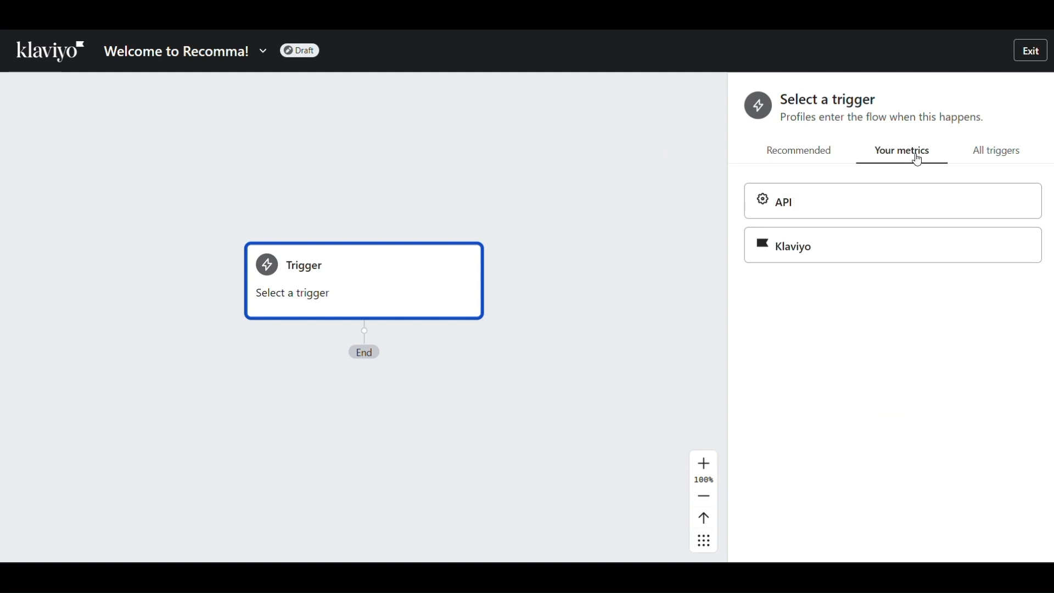
pyautogui.click(785, 209)
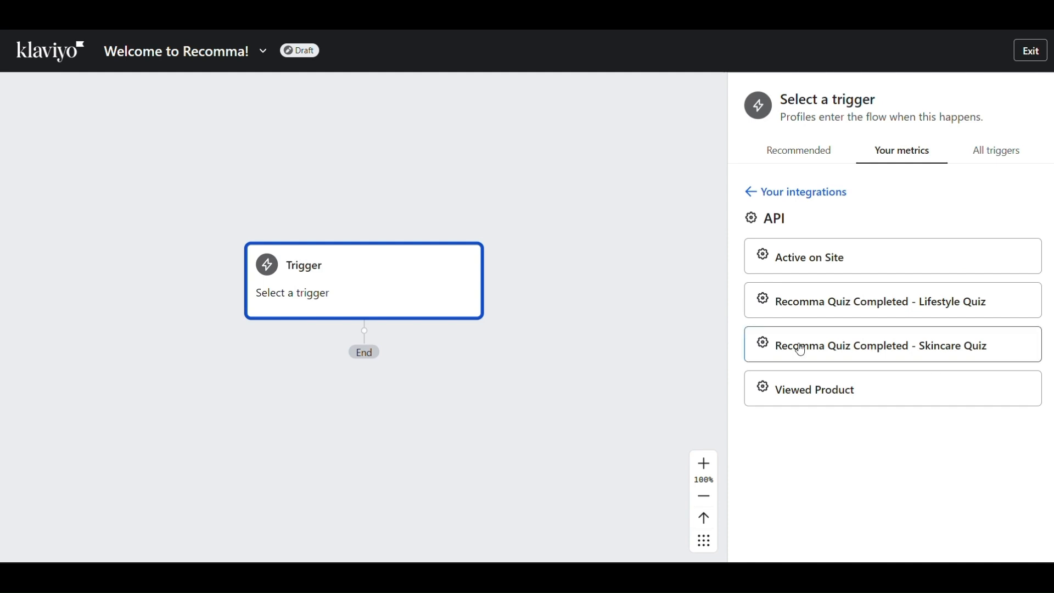
pyautogui.click(839, 344)
pyautogui.scroll(-3, 839, 344)
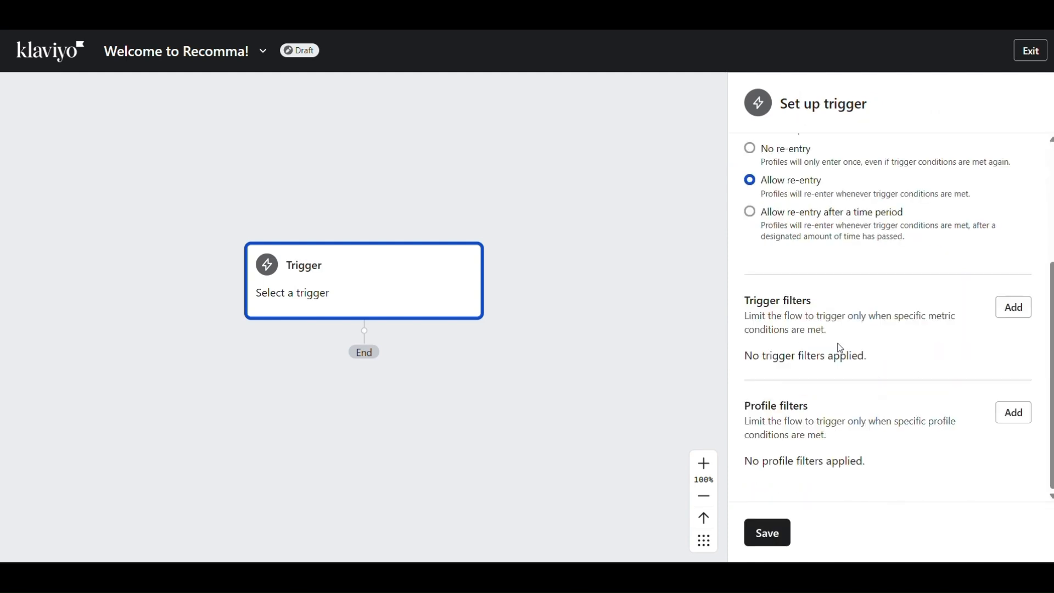
pyautogui.scroll(3, 839, 346)
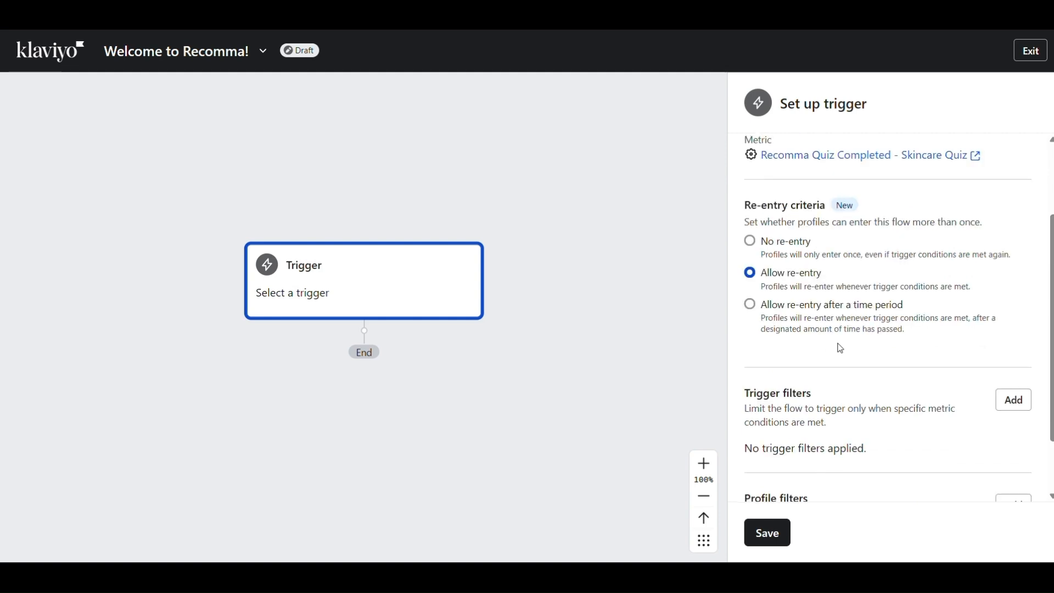
pyautogui.scroll(-3, 838, 352)
pyautogui.scroll(3, 833, 379)
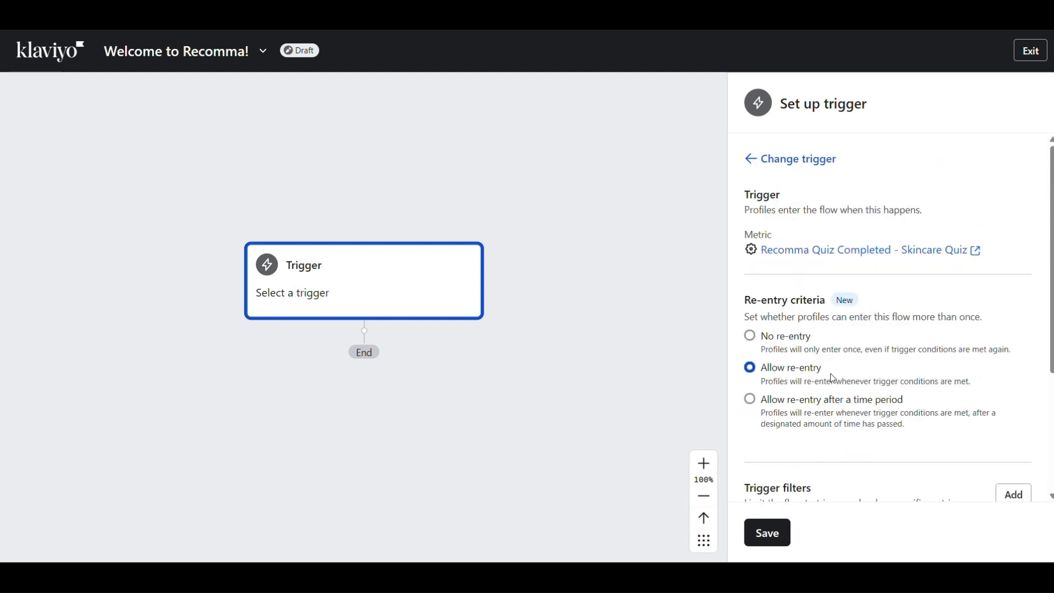
pyautogui.scroll(-3, 831, 384)
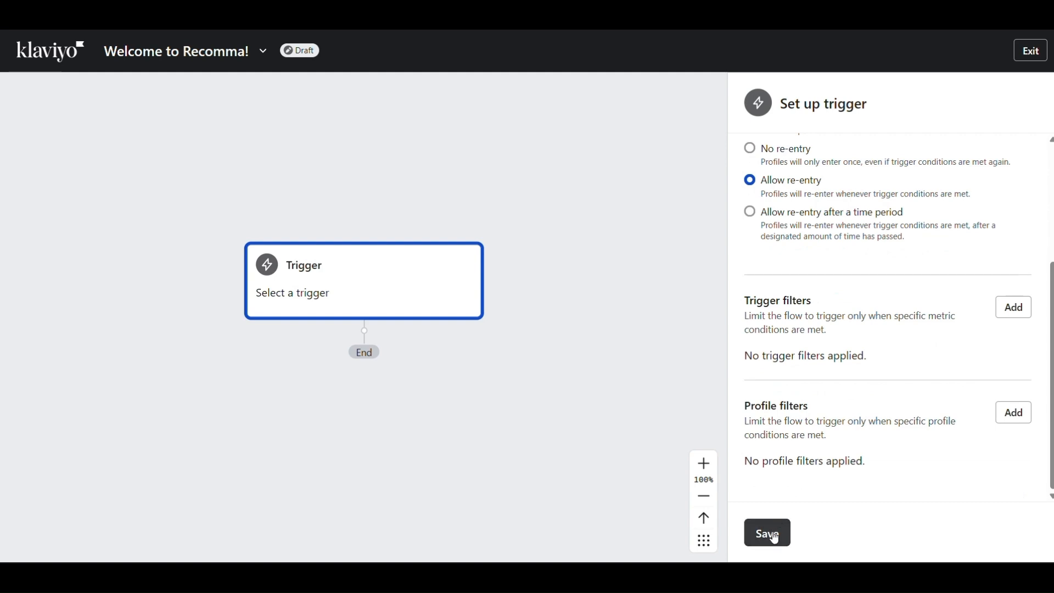
pyautogui.click(767, 531)
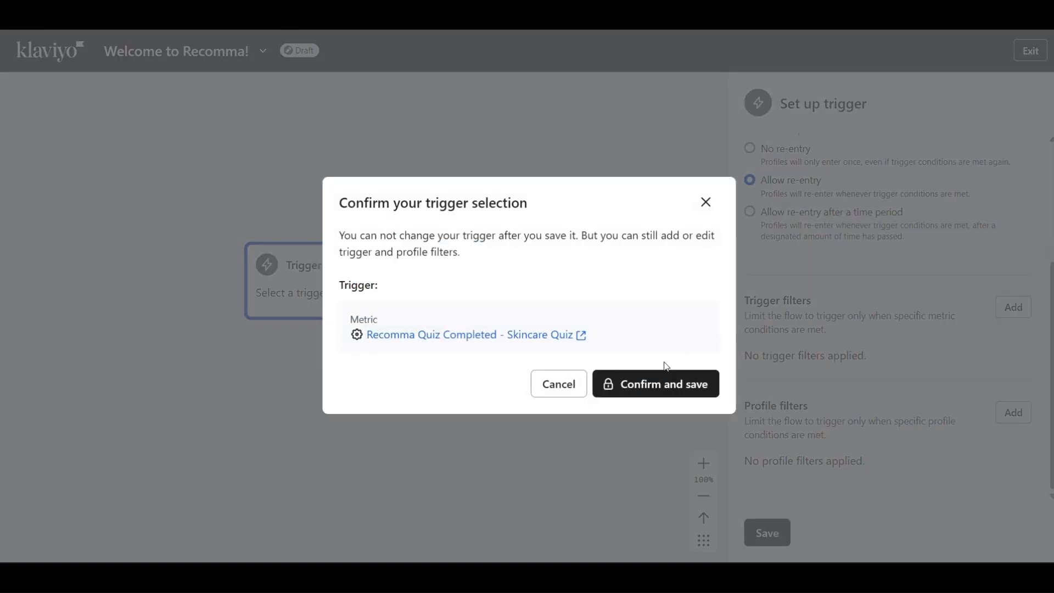
pyautogui.click(640, 391)
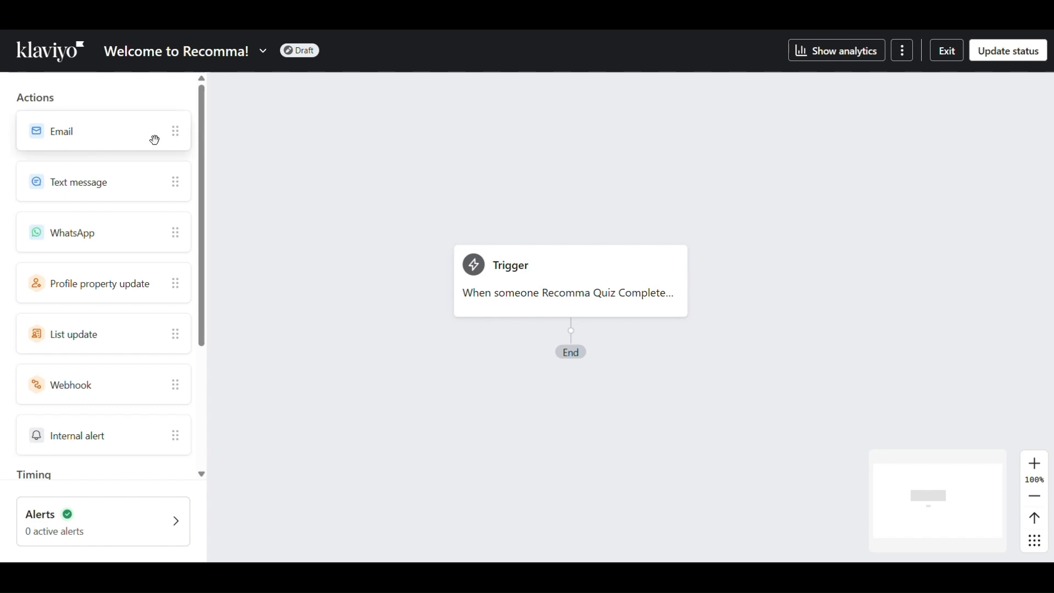
# Add an email after the trigger with subject line 'Welcome to Recomma!'
pyautogui.moveTo(155, 140); pyautogui.dragTo(602, 350)
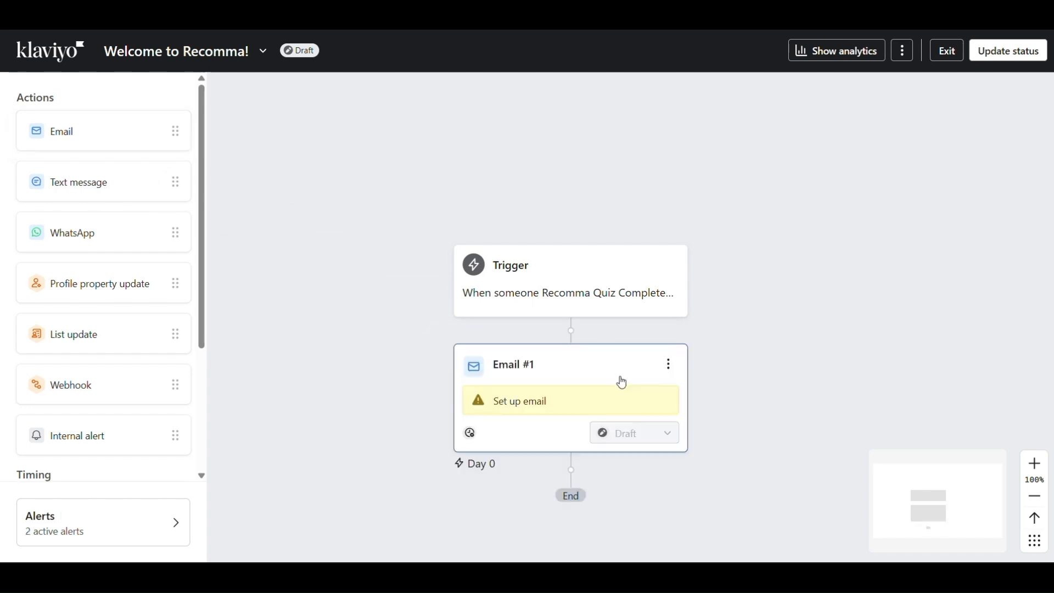
pyautogui.click(622, 383)
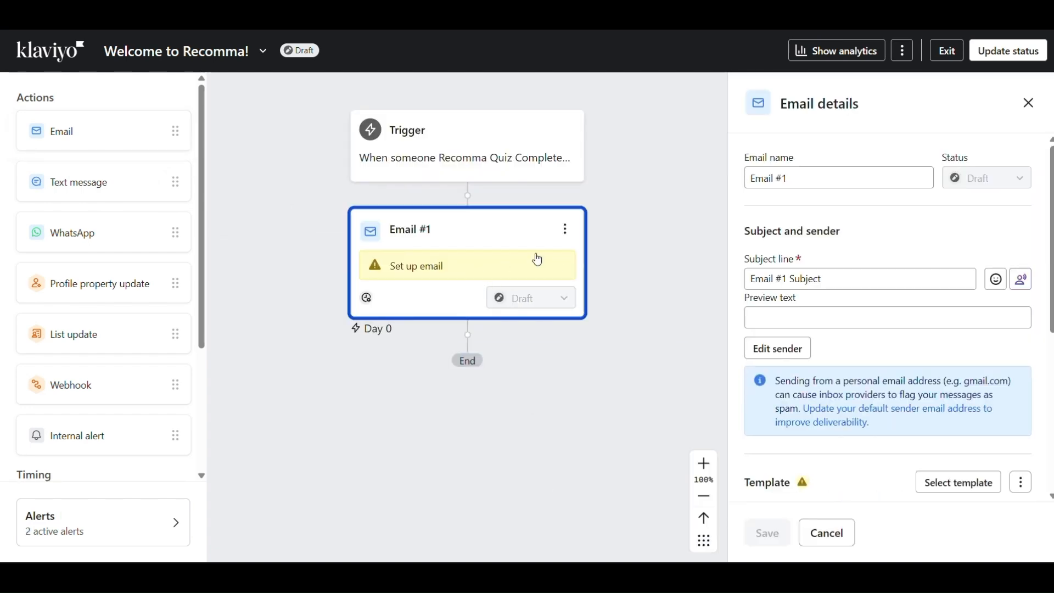
pyautogui.click(810, 278)
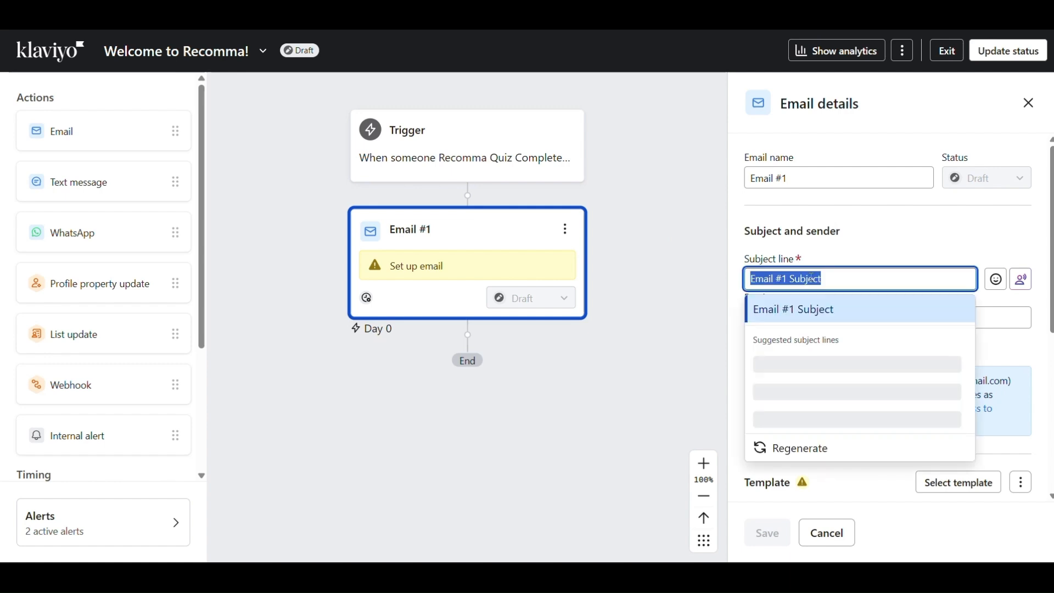
pyautogui.write('Welco')
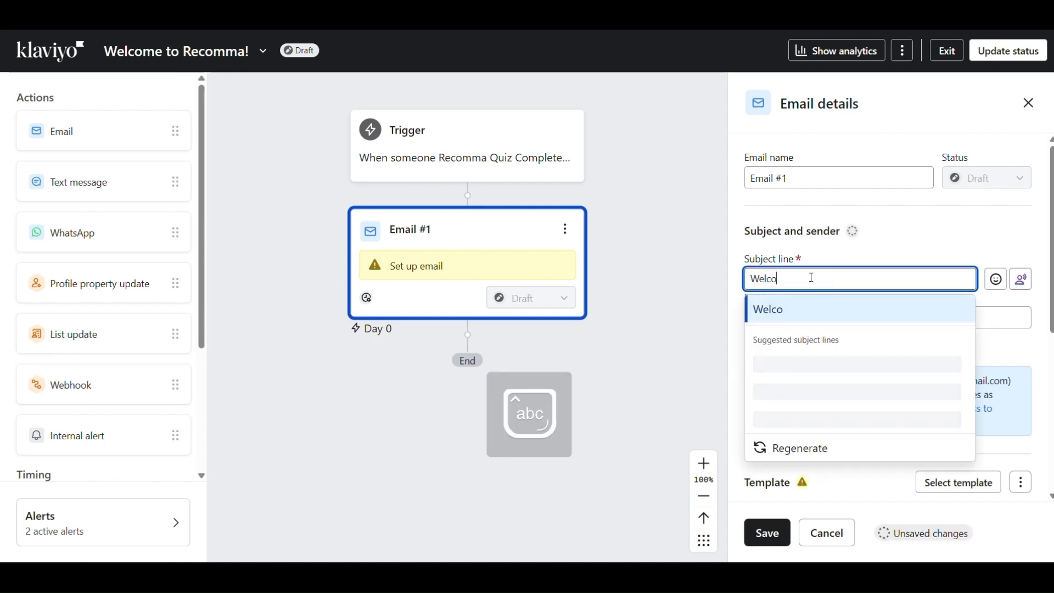
pyautogui.write('me to Reco')
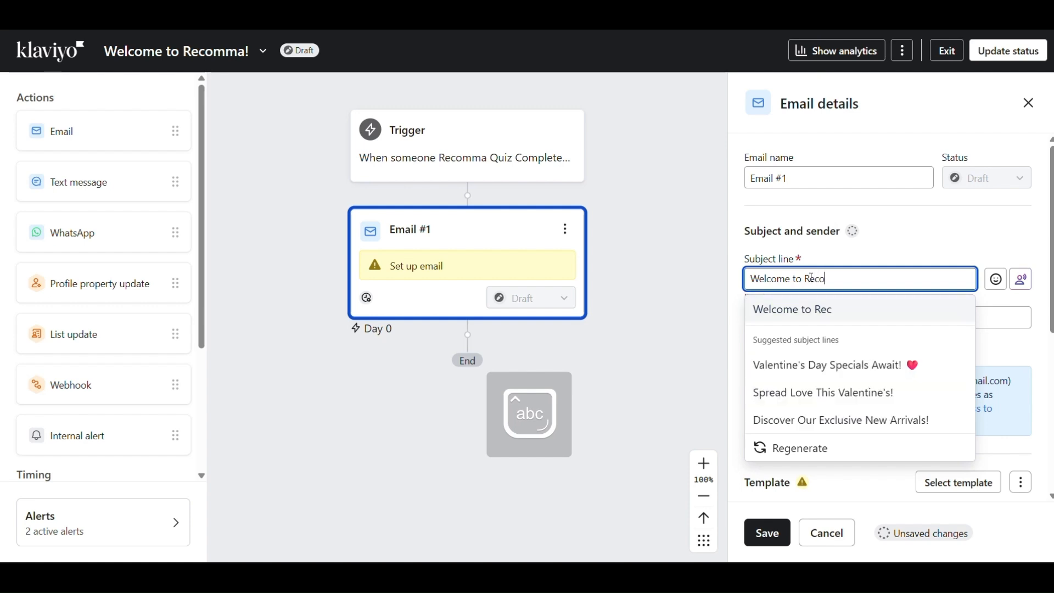
pyautogui.write('mma!')
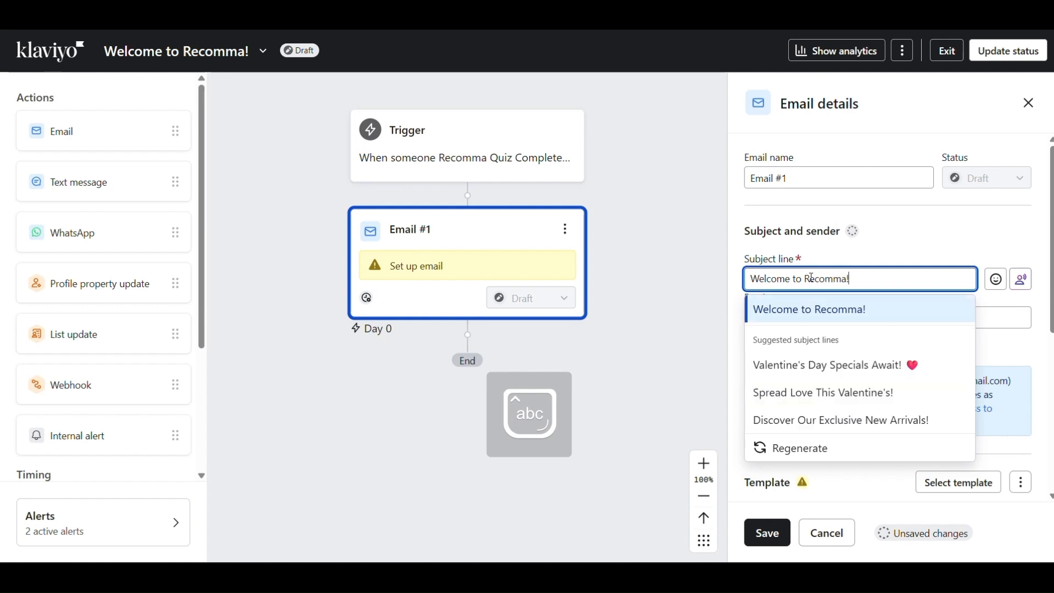
pyautogui.click(901, 236)
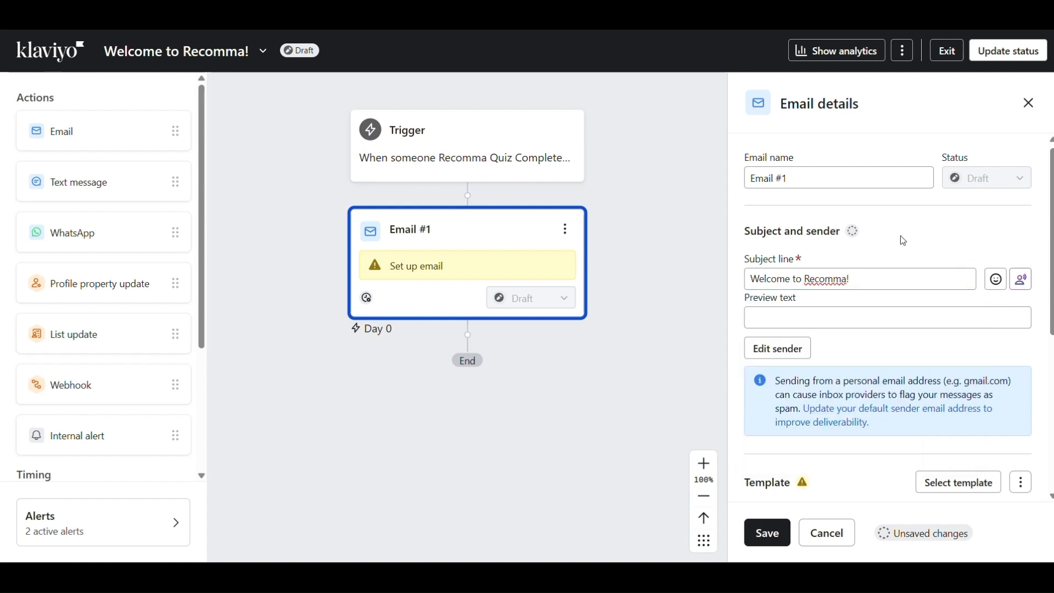
# Open the template selector for Email #1
pyautogui.scroll(-5, 903, 241)
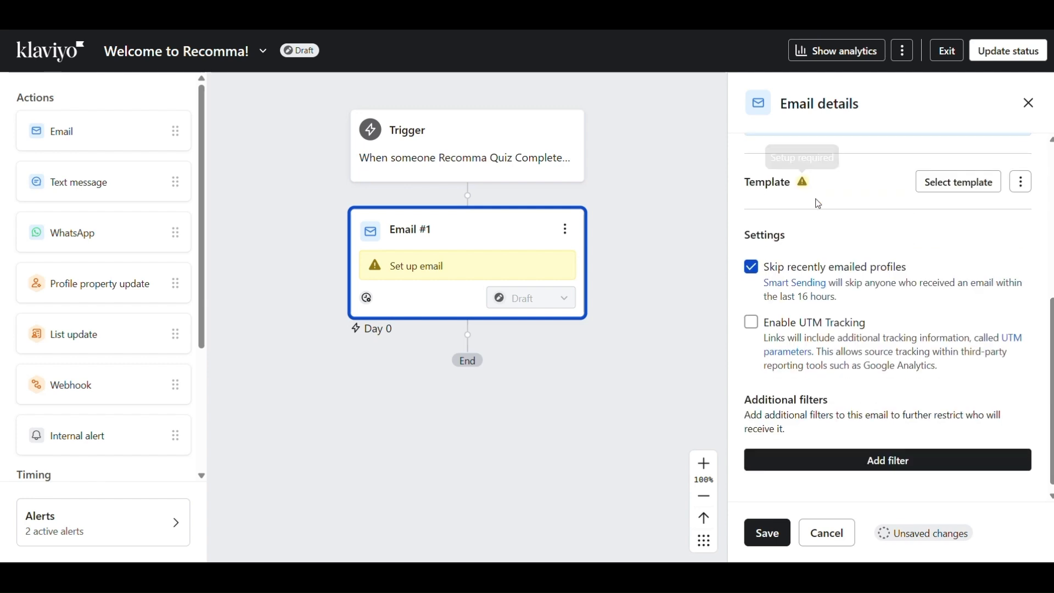
pyautogui.scroll(-1, 856, 307)
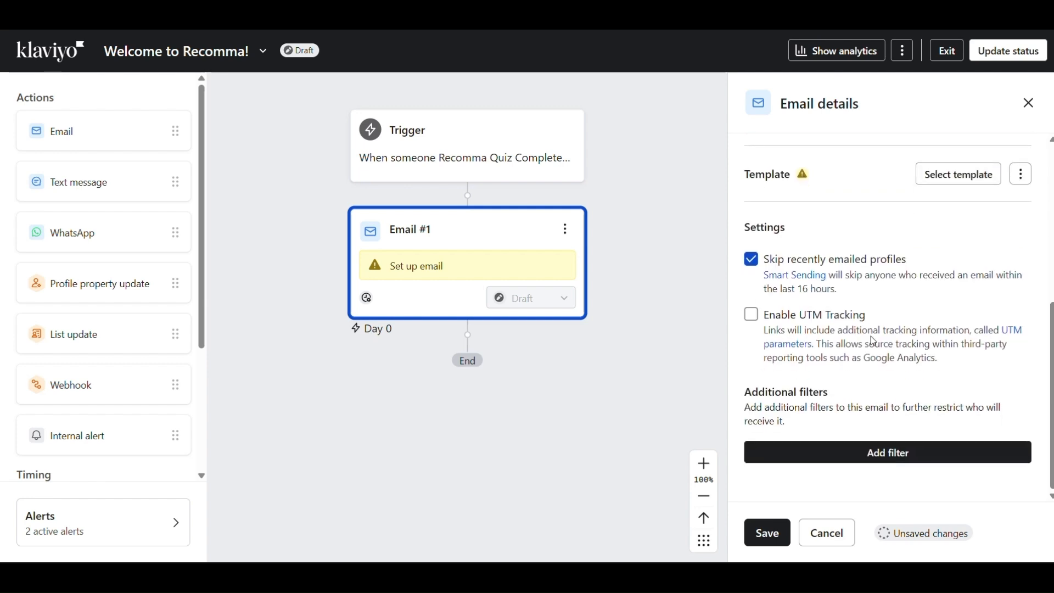
pyautogui.click(958, 174)
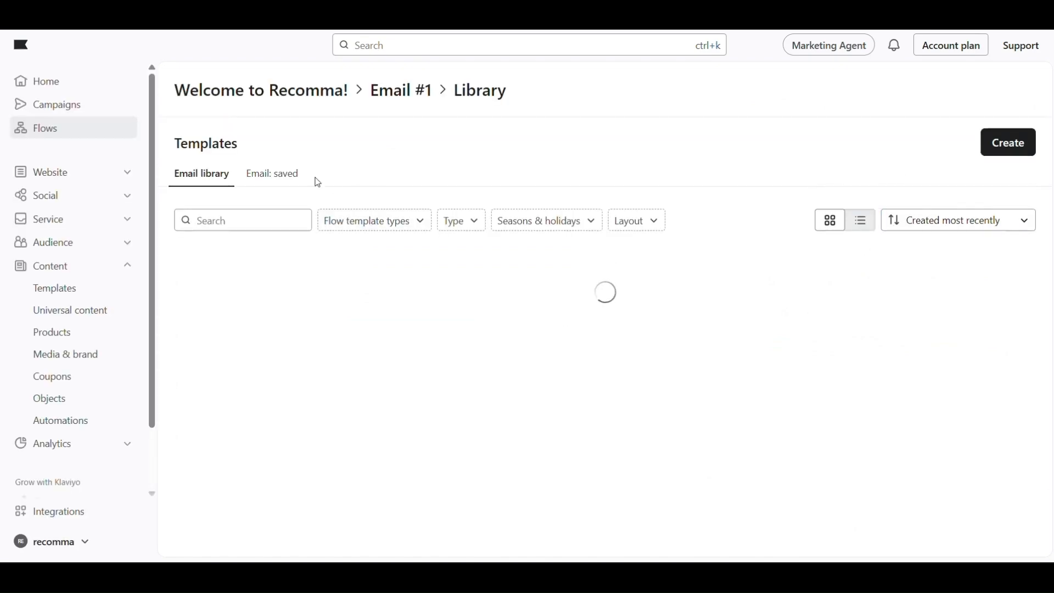
# Preview the saved Welcome Email Recomma template, check its greeting and quiz results line, and use it
pyautogui.click(264, 176)
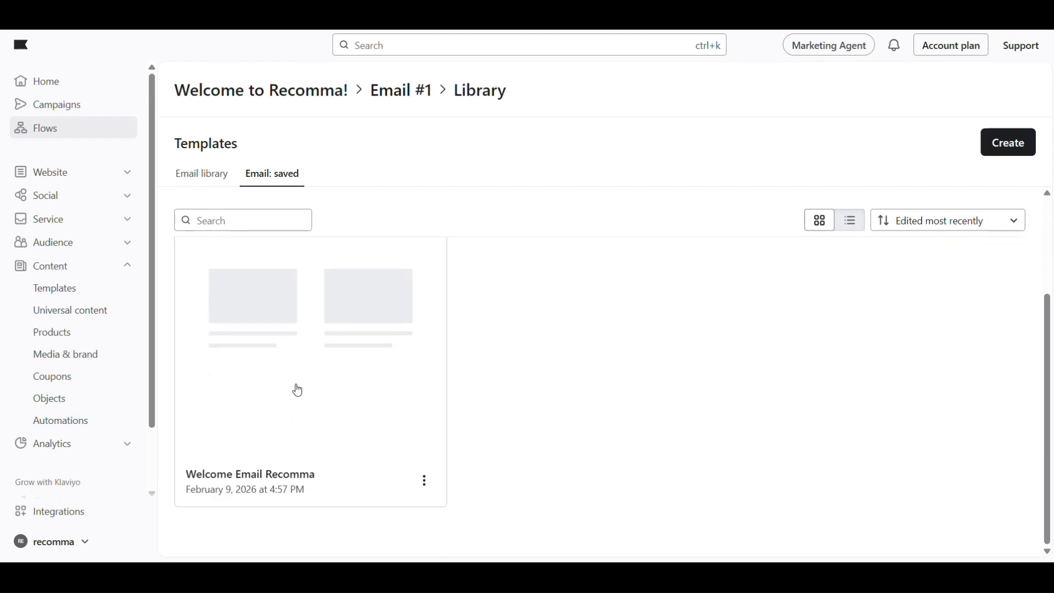
pyautogui.scroll(3, 347, 339)
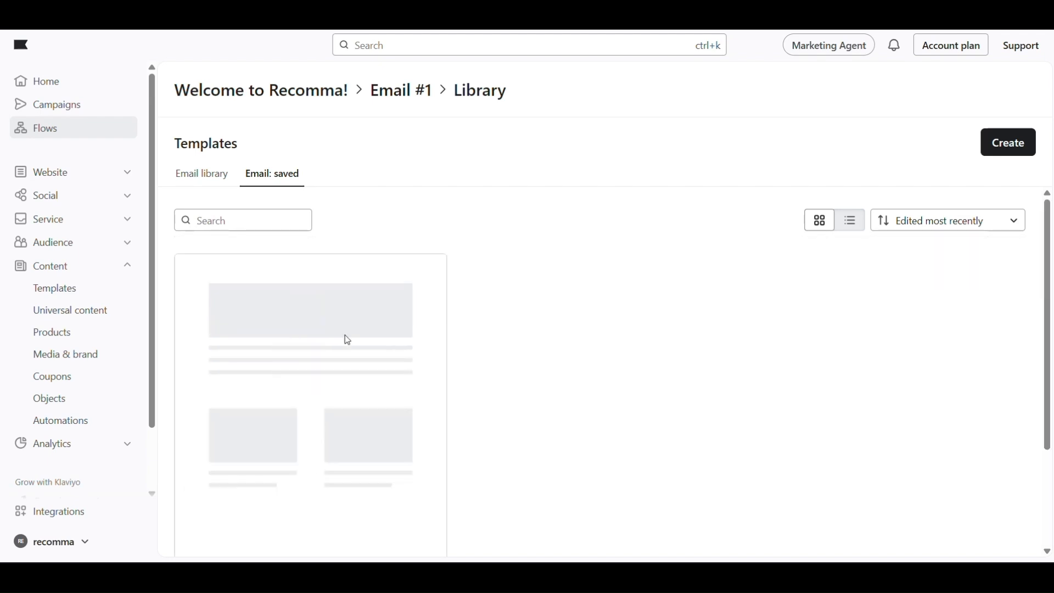
pyautogui.click(348, 339)
pyautogui.scroll(-2, 549, 264)
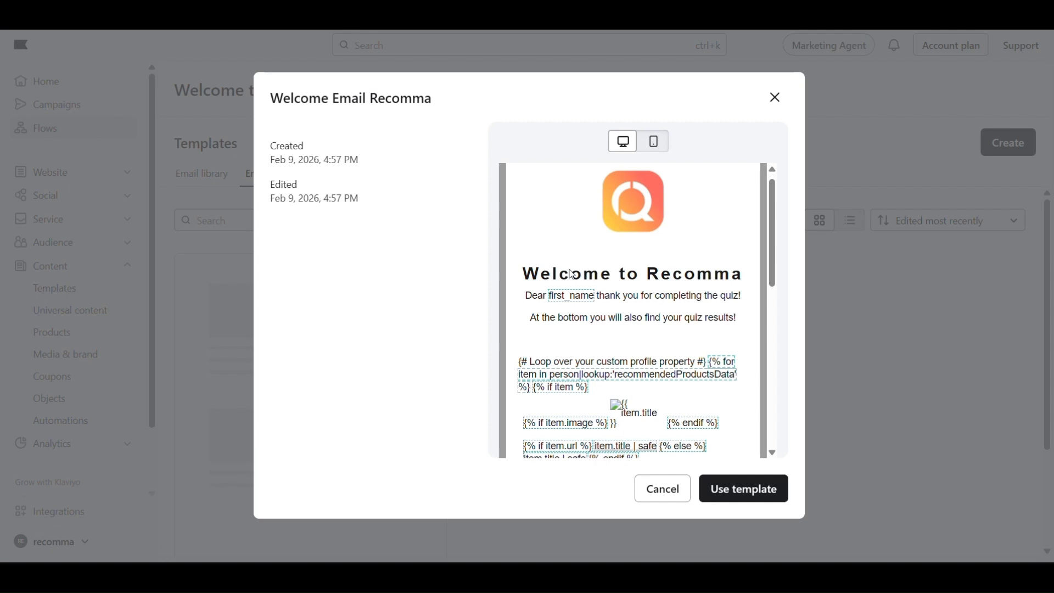
pyautogui.scroll(1, 569, 274)
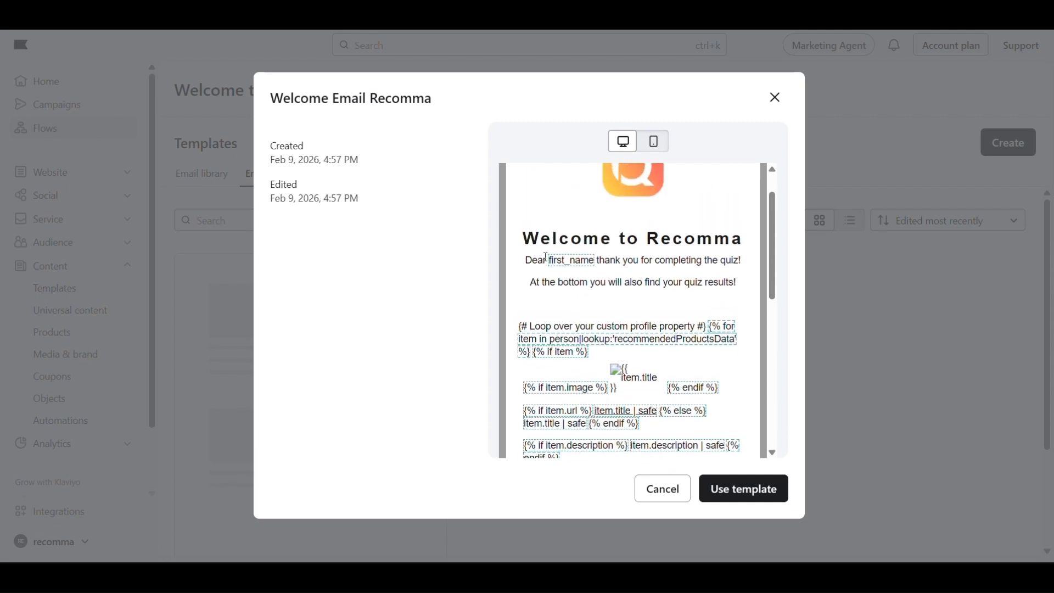
pyautogui.doubleClick(556, 260)
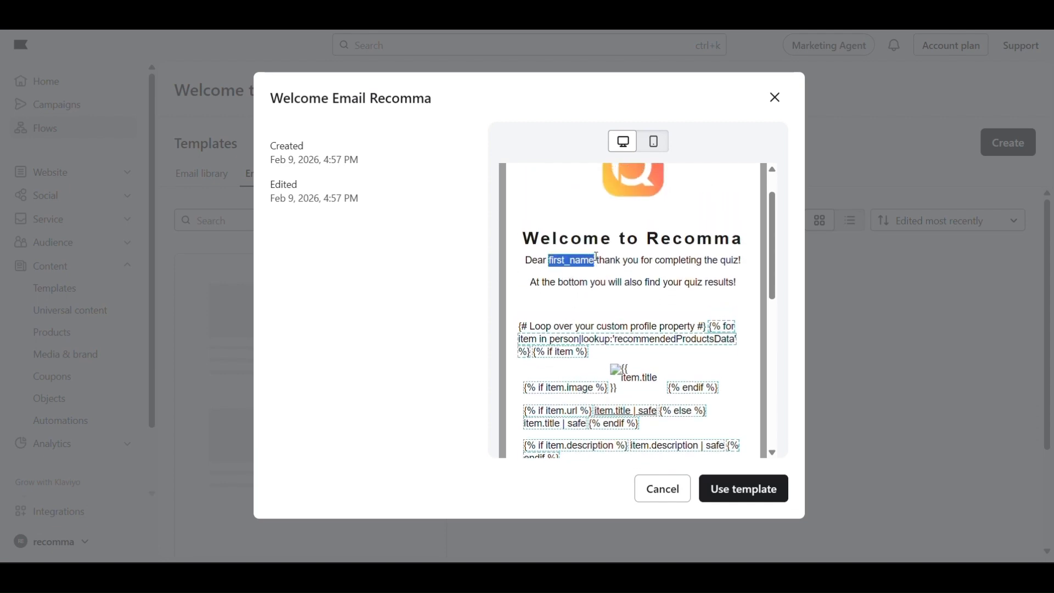
pyautogui.click(597, 257)
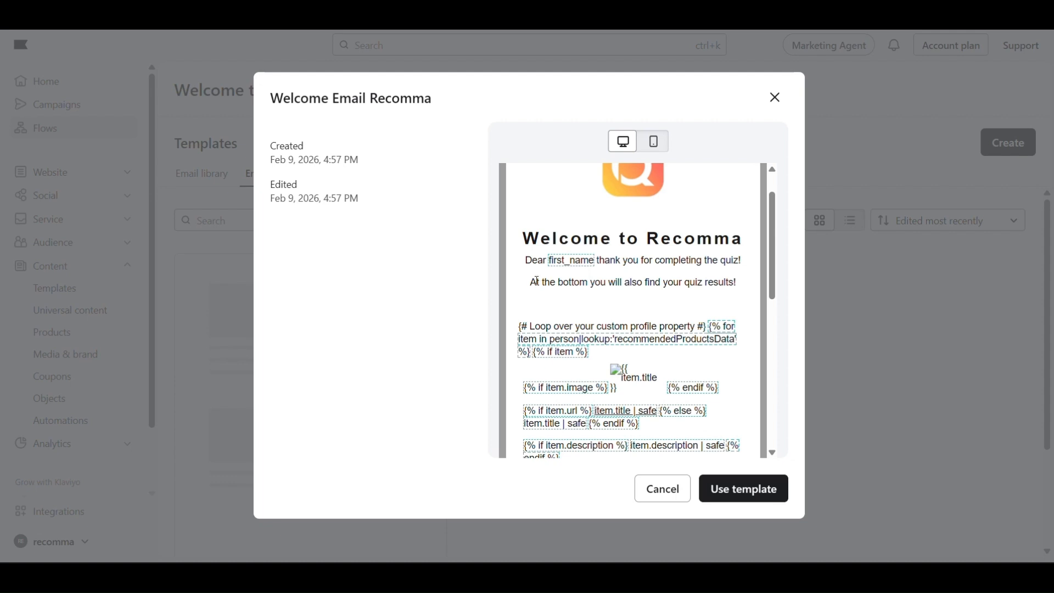
pyautogui.moveTo(538, 281); pyautogui.dragTo(749, 288)
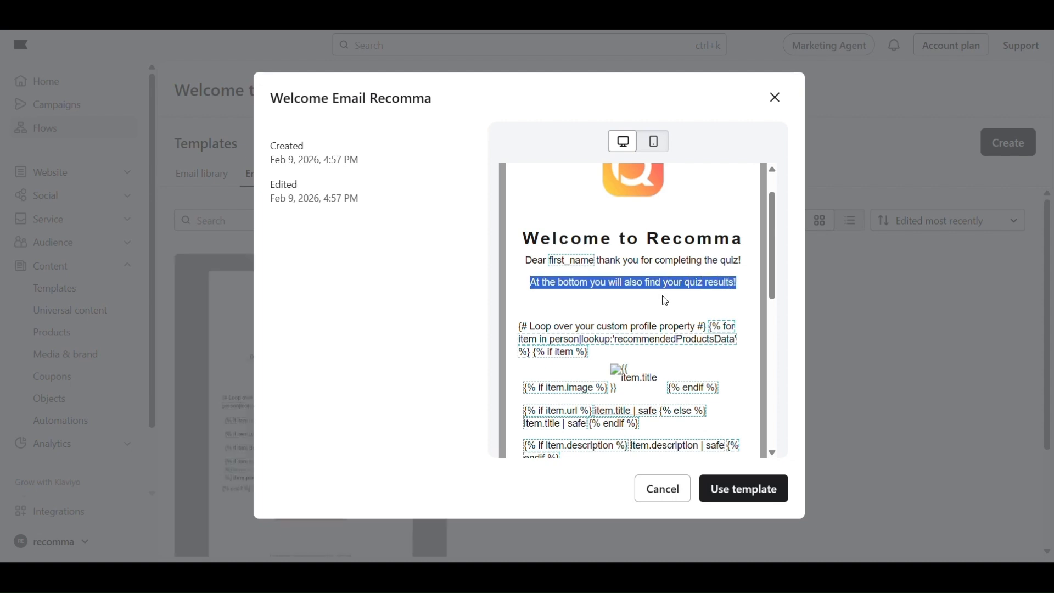
pyautogui.click(527, 321)
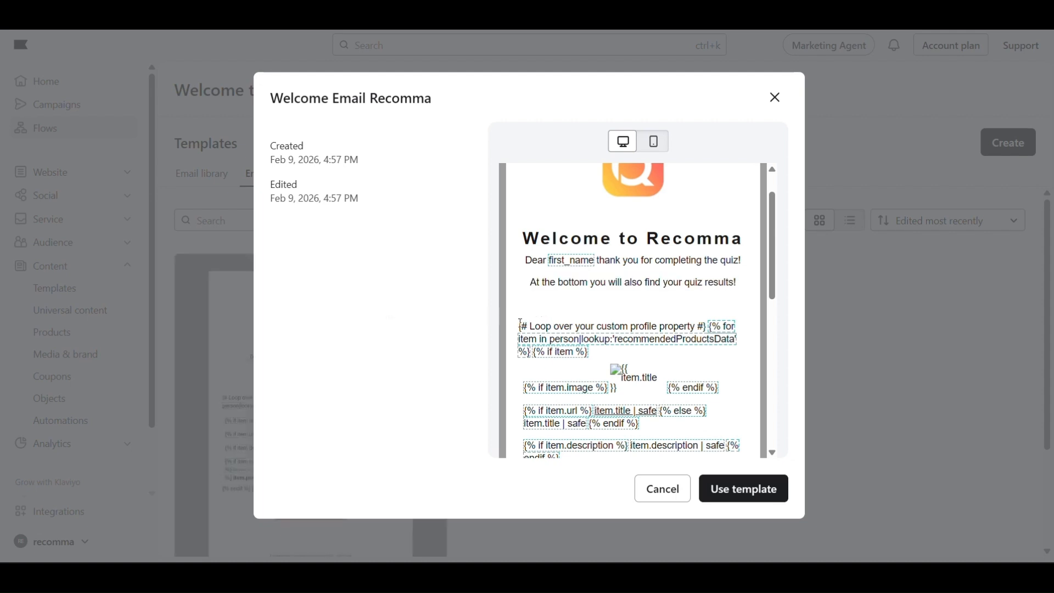
pyautogui.scroll(-5, 549, 332)
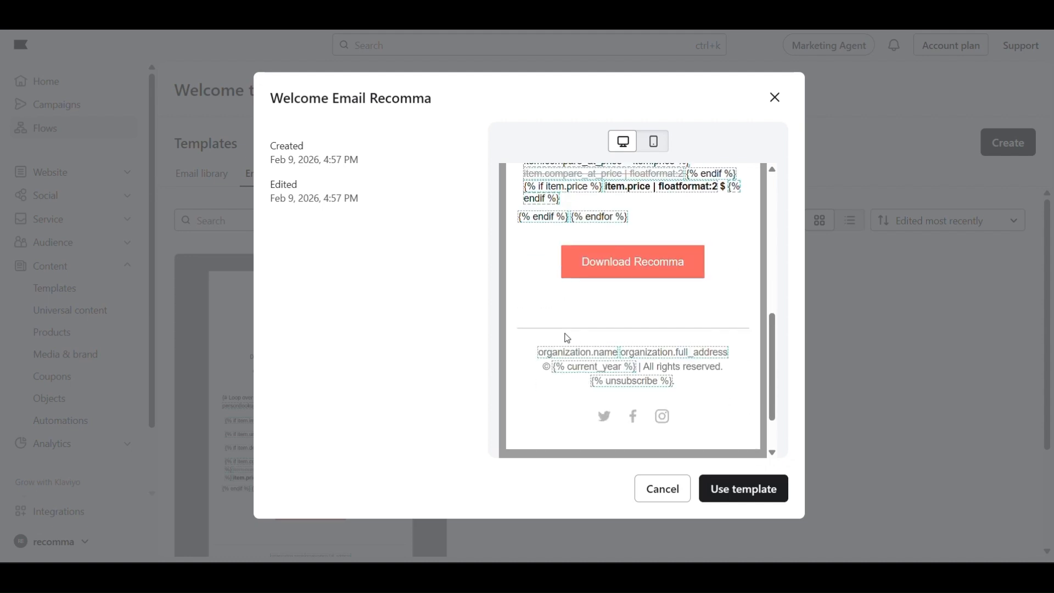
pyautogui.scroll(6, 565, 336)
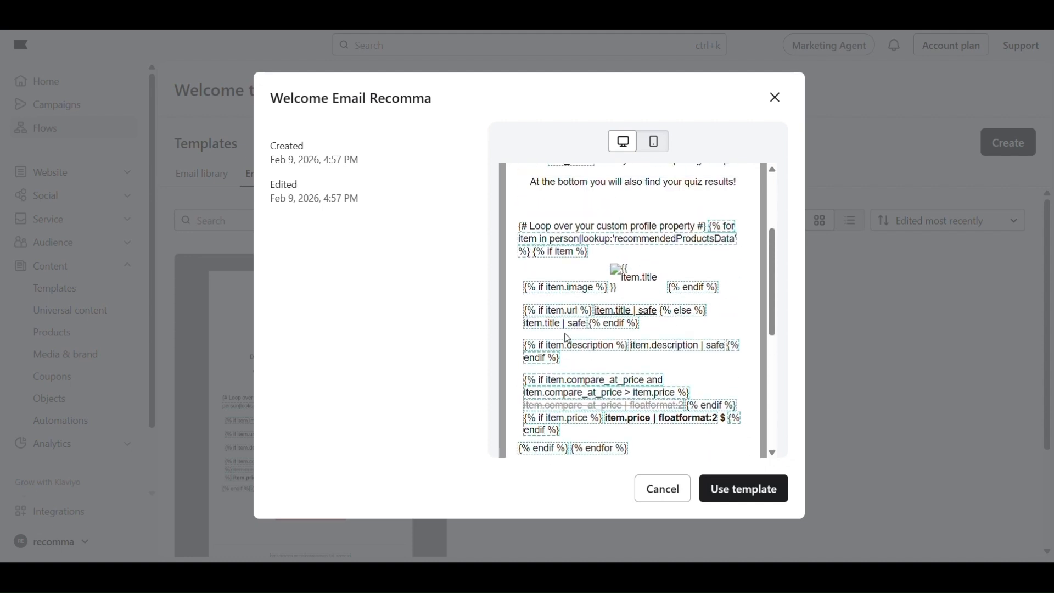
pyautogui.click(753, 501)
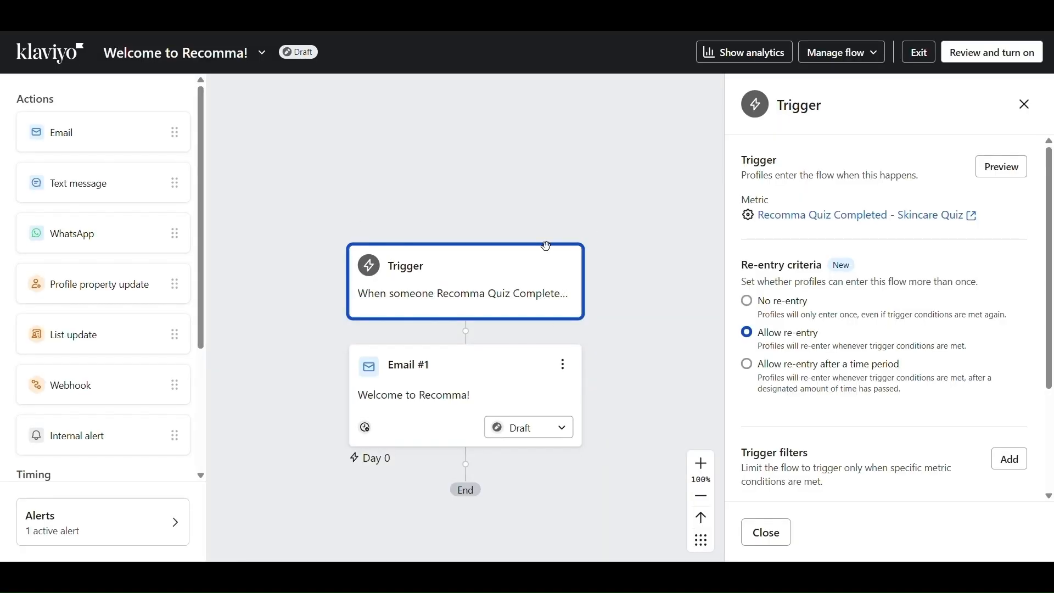
# Add a trigger profile filter using Properties about someone
pyautogui.scroll(-3, 783, 275)
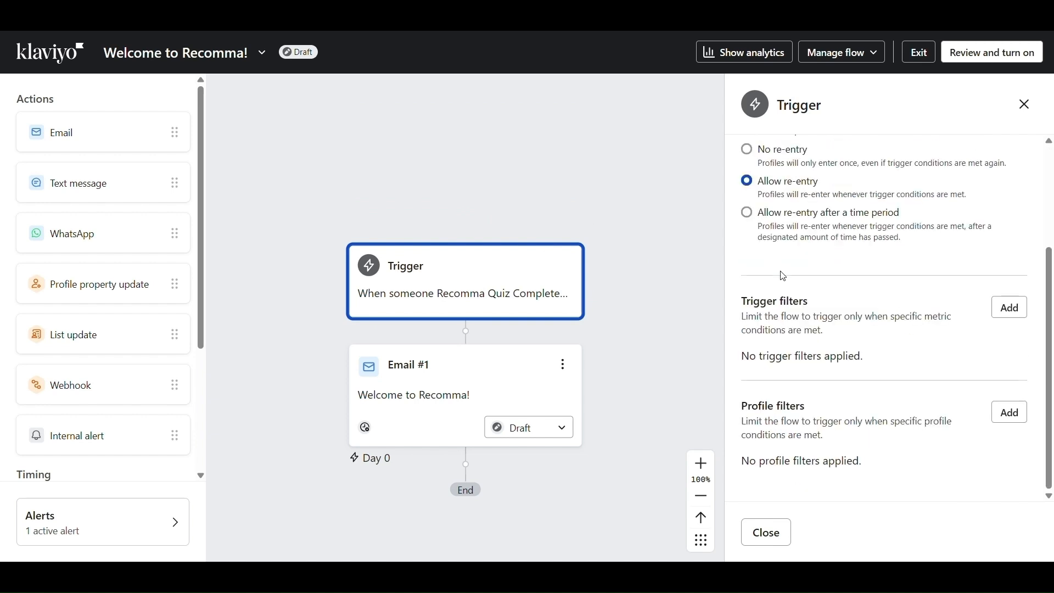
pyautogui.tripleClick(764, 302)
pyautogui.click(763, 302)
pyautogui.doubleClick(766, 402)
pyautogui.click(767, 402)
pyautogui.click(1009, 414)
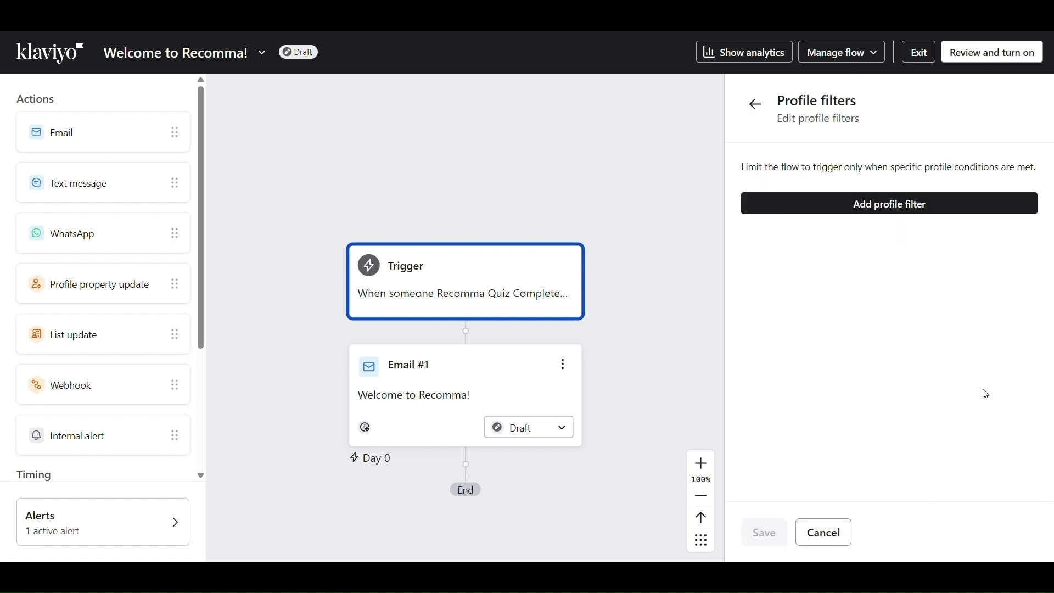
pyautogui.click(927, 215)
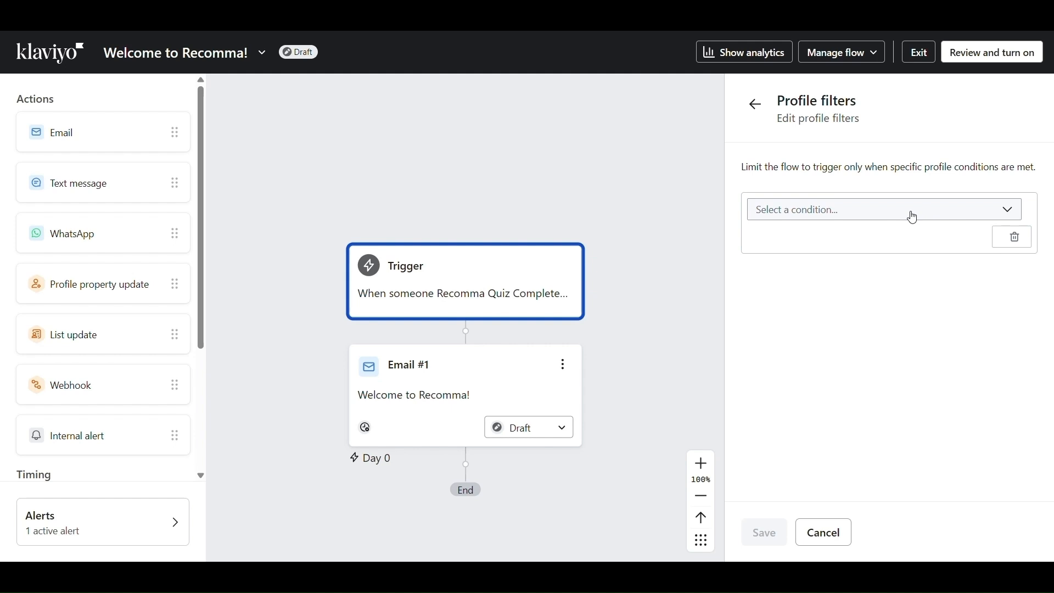
pyautogui.click(914, 218)
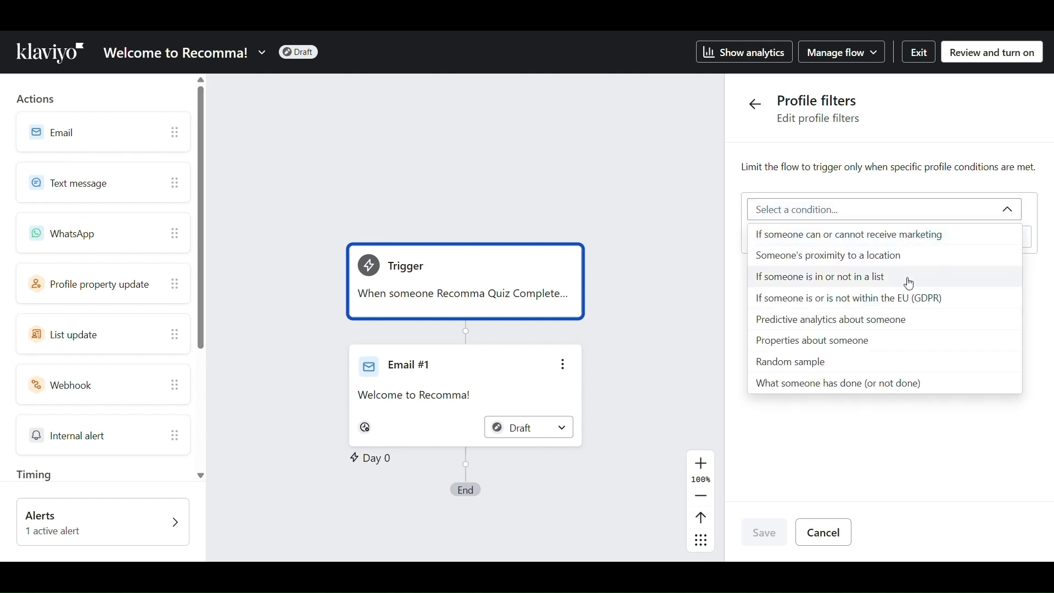
pyautogui.click(901, 341)
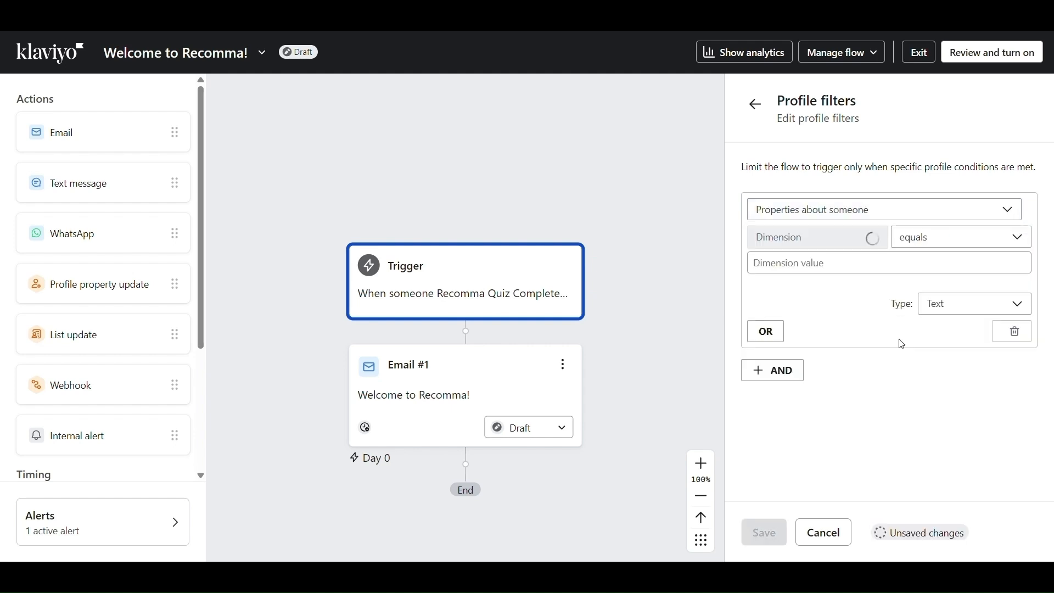
# Set the filter to main skincare concern equals Dryness and dehydration
pyautogui.click(861, 238)
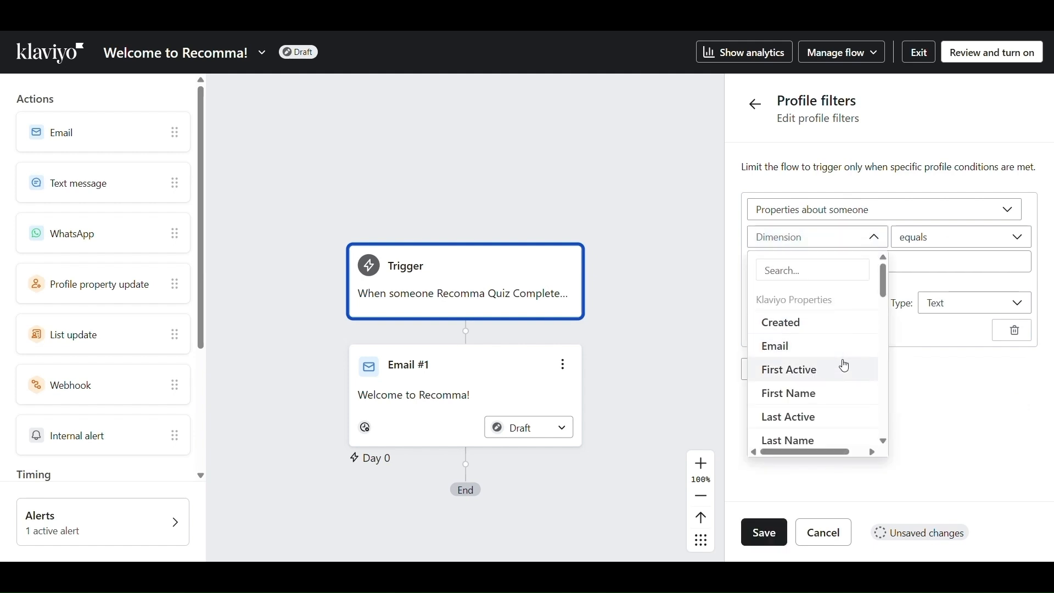
pyautogui.scroll(-3, 843, 363)
pyautogui.scroll(-4, 843, 363)
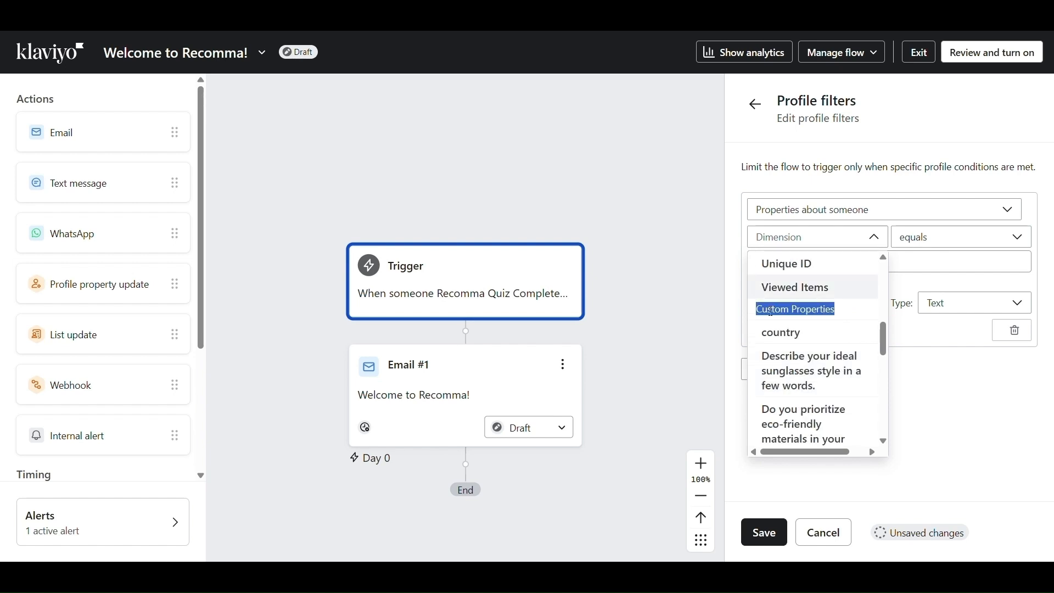
pyautogui.scroll(-5, 772, 313)
pyautogui.scroll(-2, 772, 318)
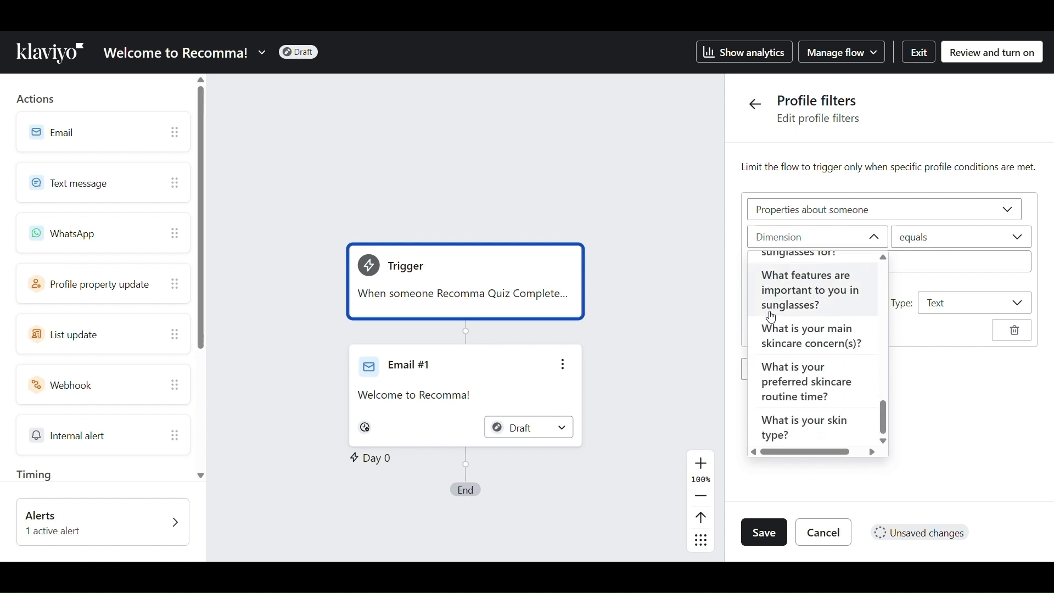
pyautogui.click(814, 350)
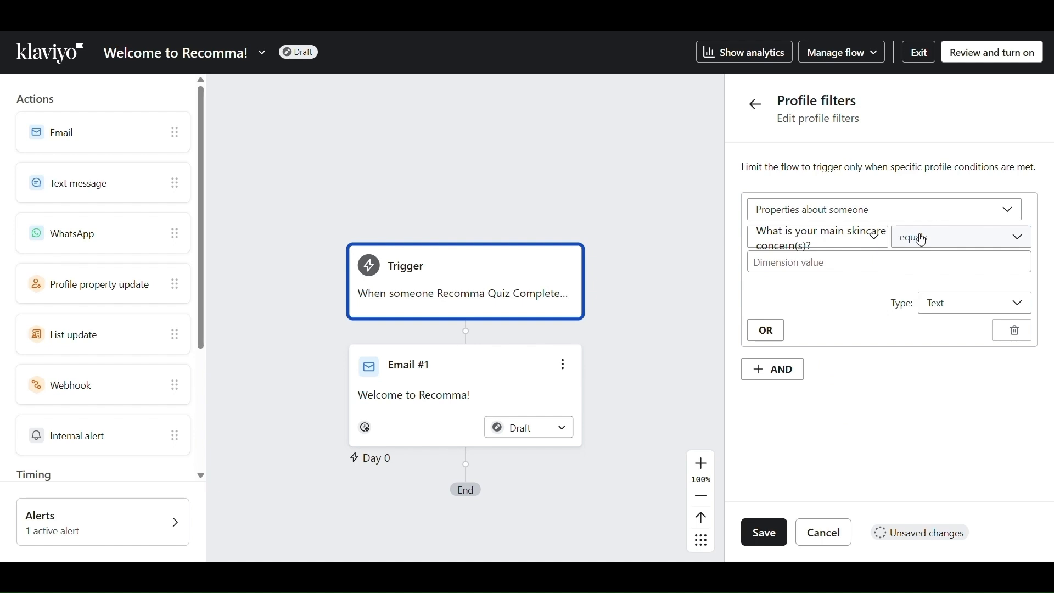
pyautogui.click(923, 241)
pyautogui.scroll(-1, 924, 297)
pyautogui.scroll(1, 925, 296)
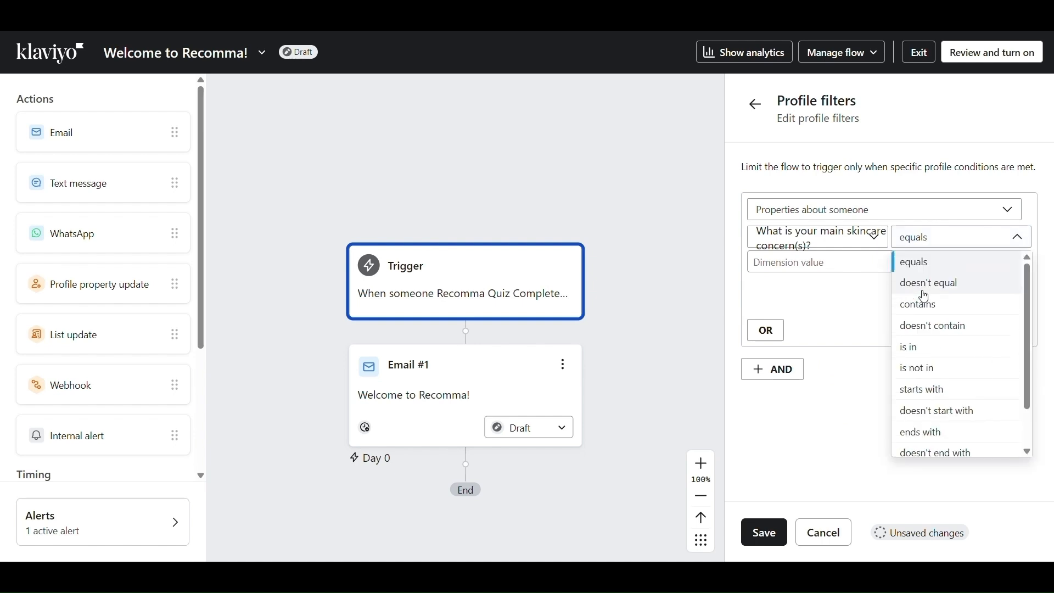
pyautogui.click(914, 237)
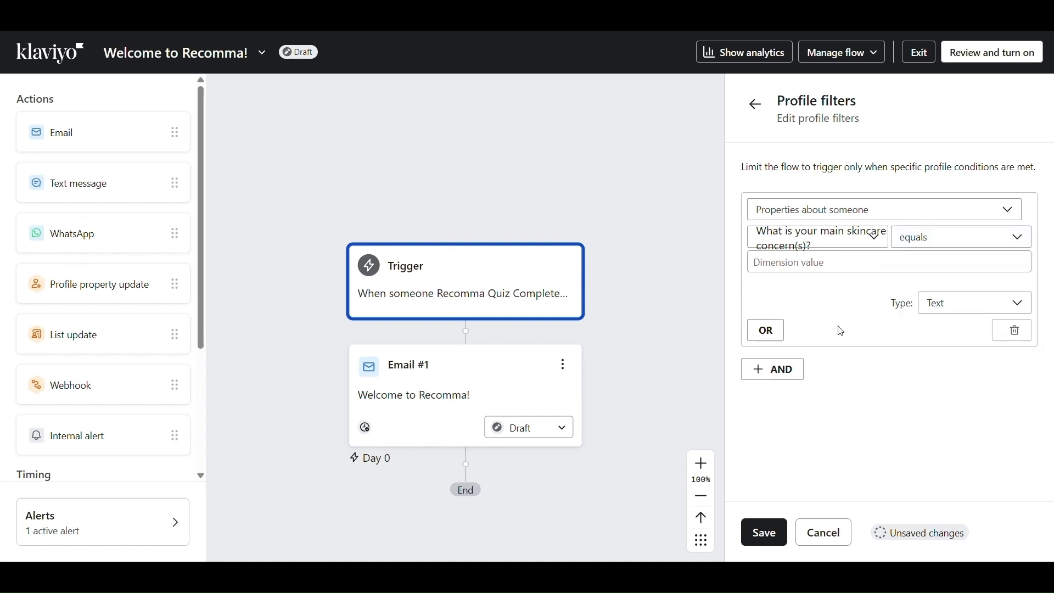
pyautogui.click(855, 261)
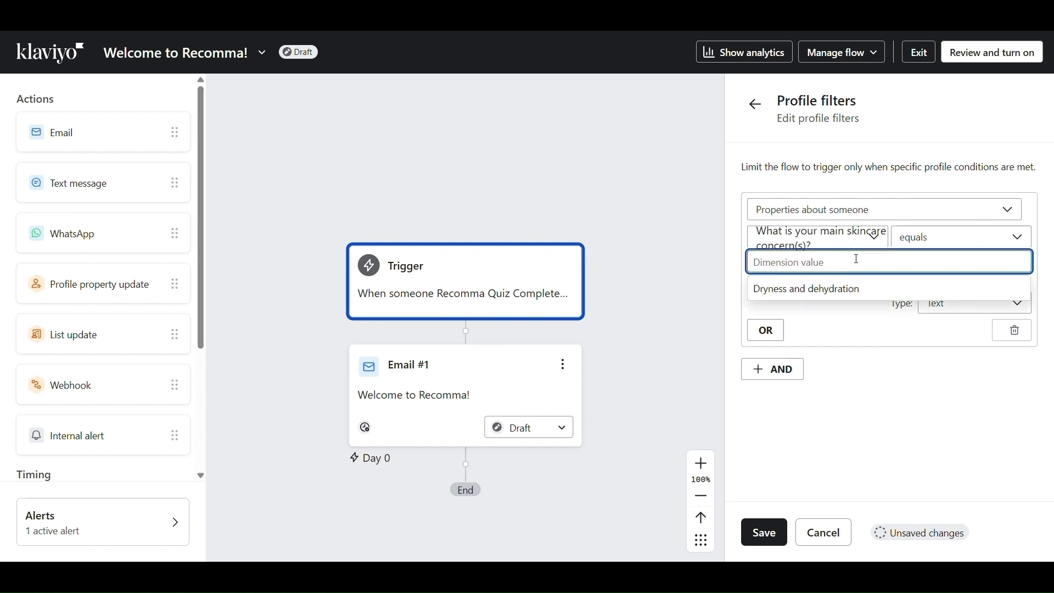
pyautogui.click(783, 299)
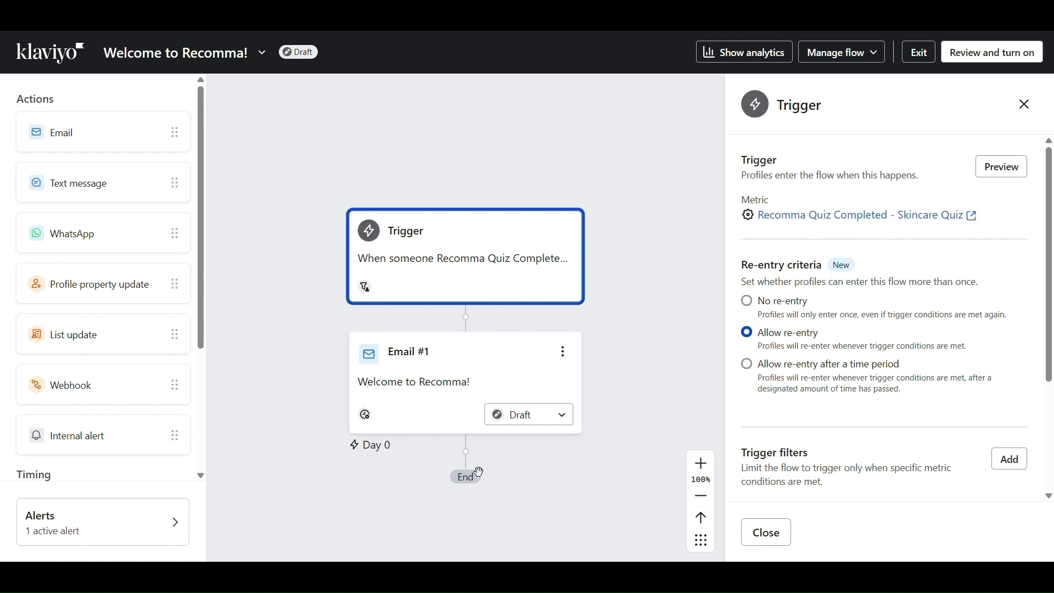
pyautogui.moveTo(123, 141); pyautogui.dragTo(527, 312)
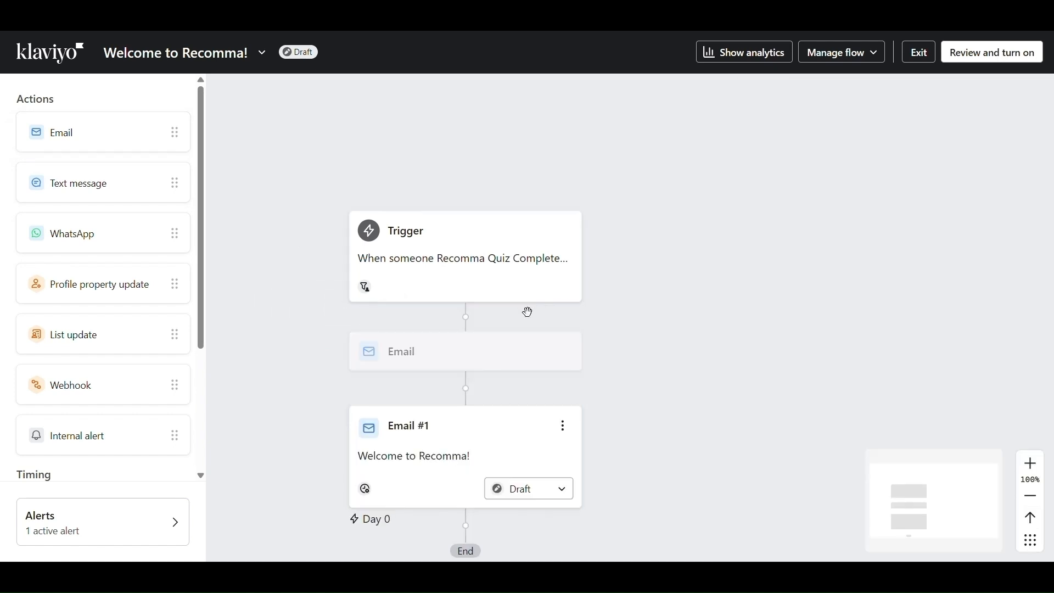
pyautogui.click(454, 364)
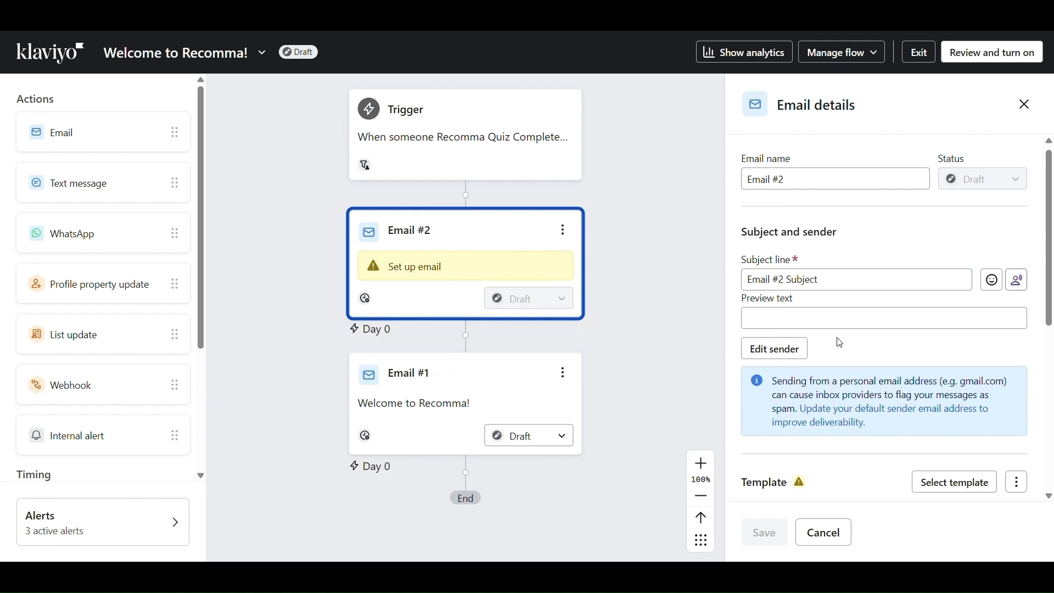
pyautogui.scroll(-2, 840, 342)
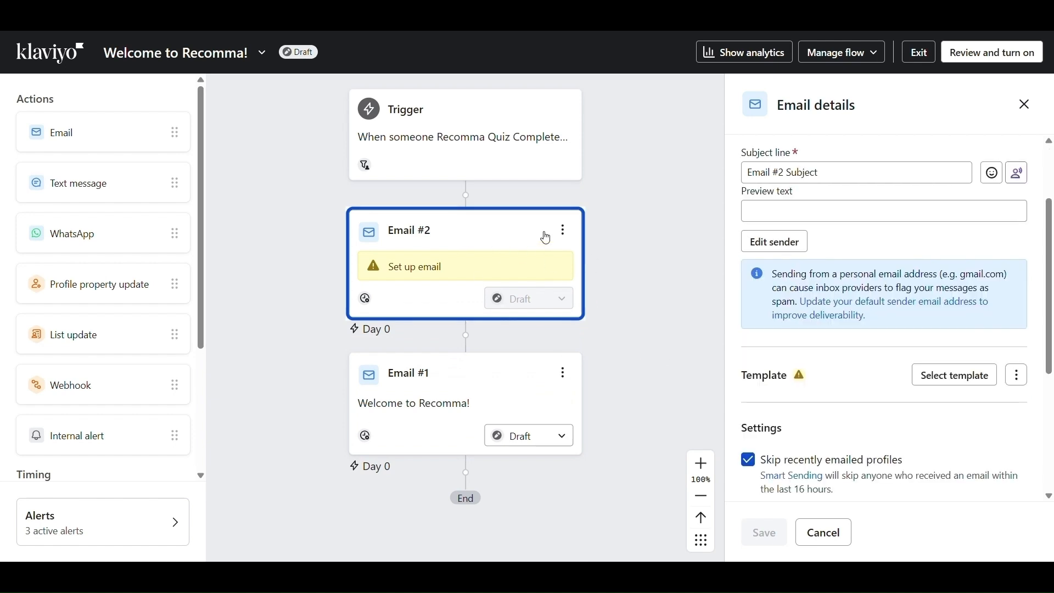
pyautogui.click(563, 229)
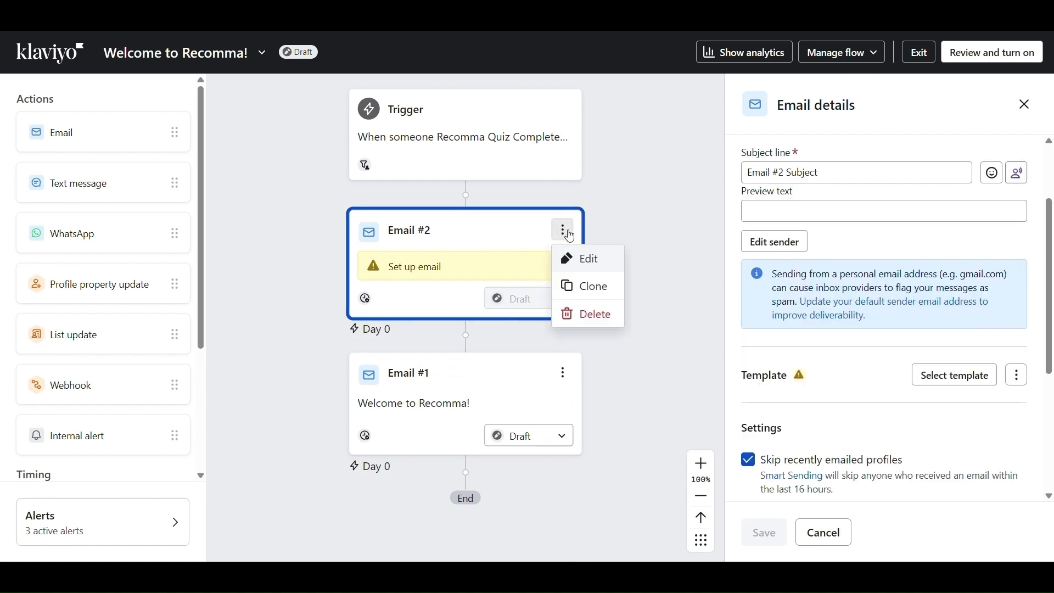
pyautogui.click(585, 325)
pyautogui.click(673, 348)
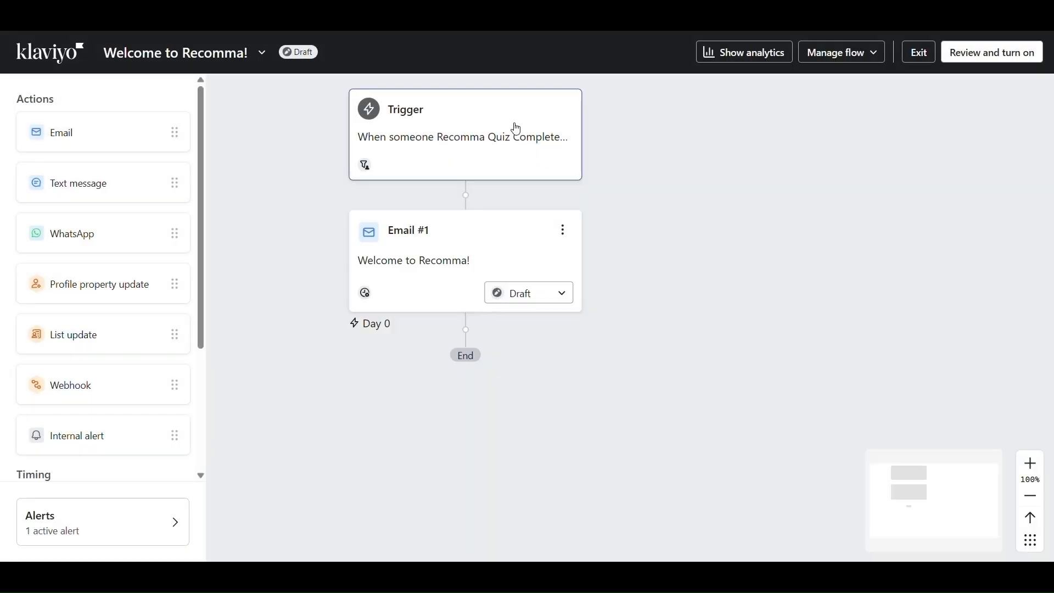
pyautogui.click(516, 129)
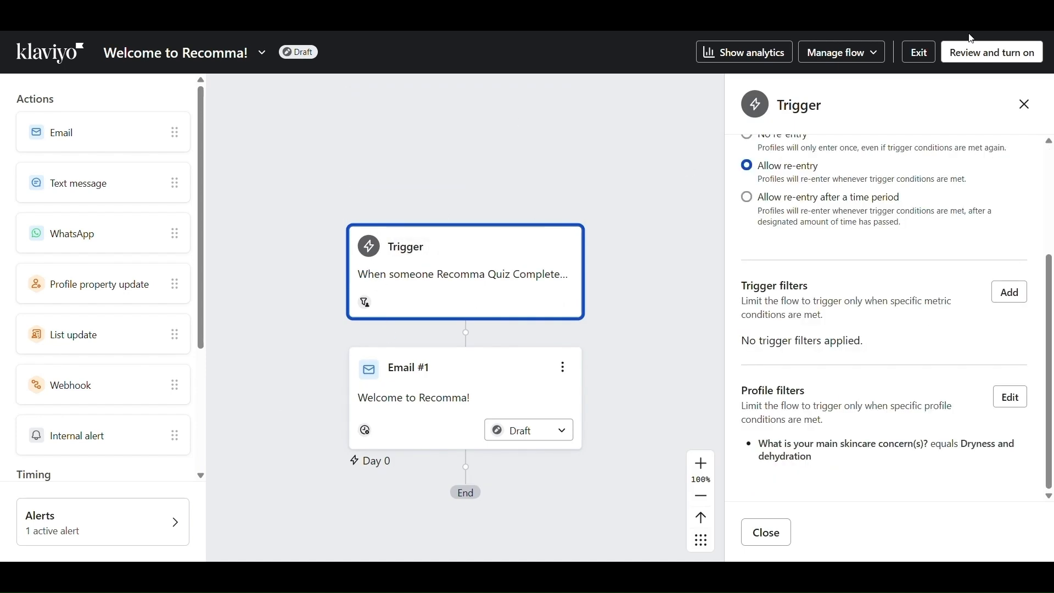
# Turn the flow Live with Update status now and save
pyautogui.click(982, 66)
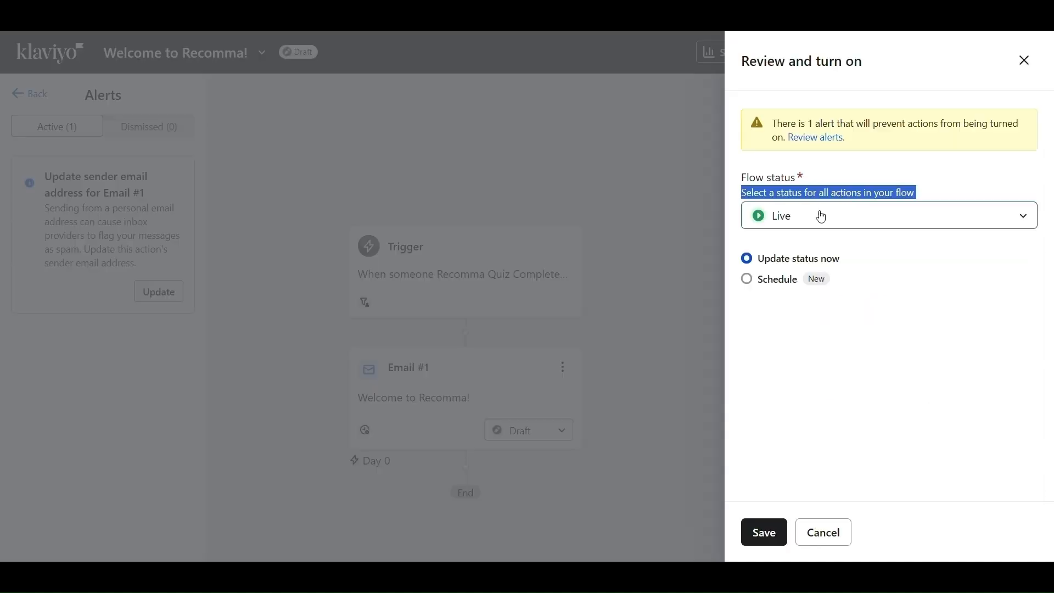
pyautogui.click(797, 218)
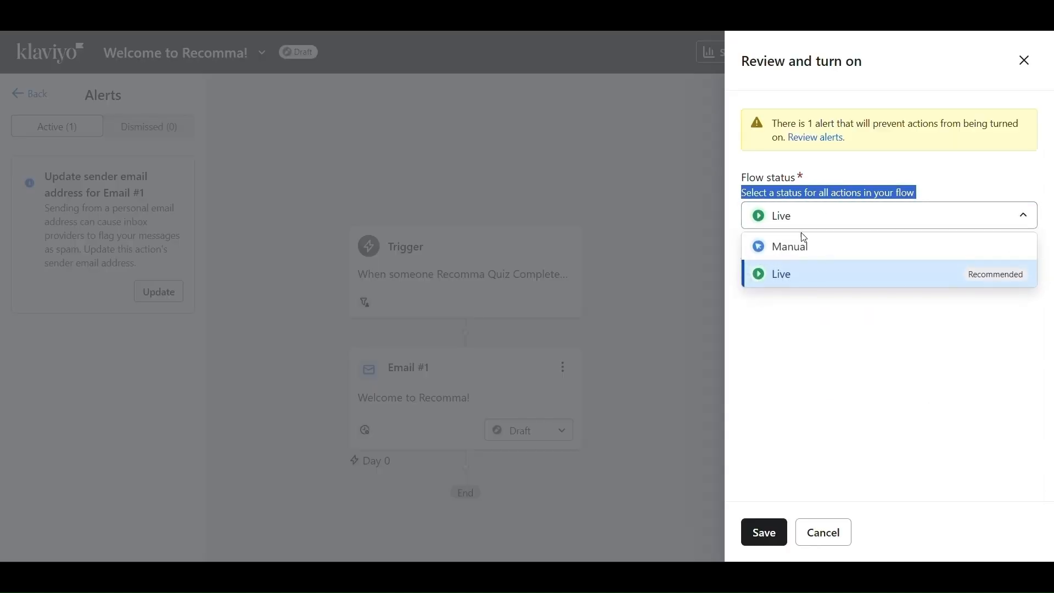
pyautogui.click(813, 384)
pyautogui.click(772, 285)
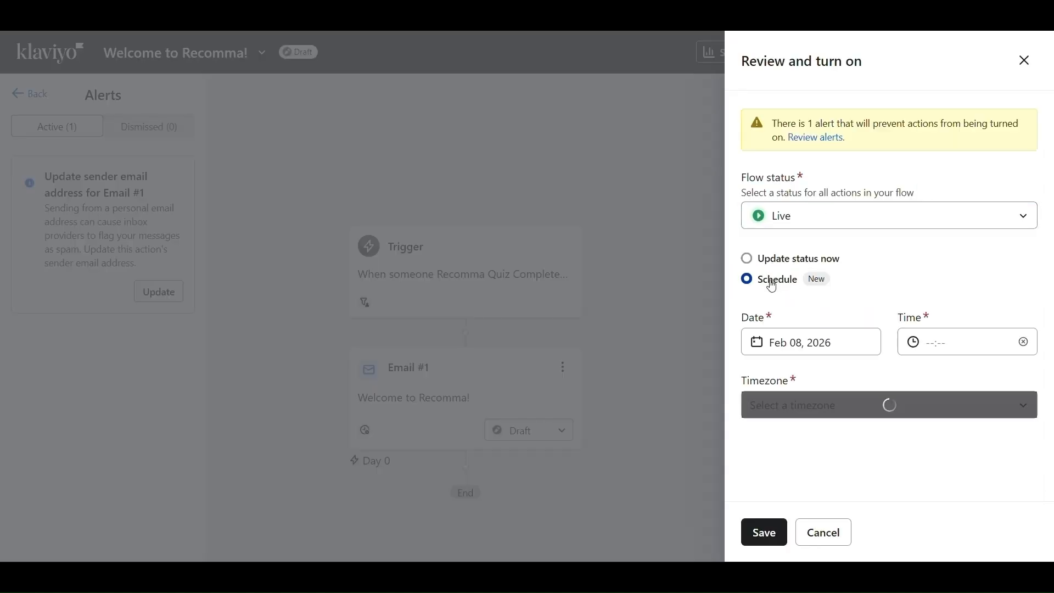
pyautogui.click(791, 264)
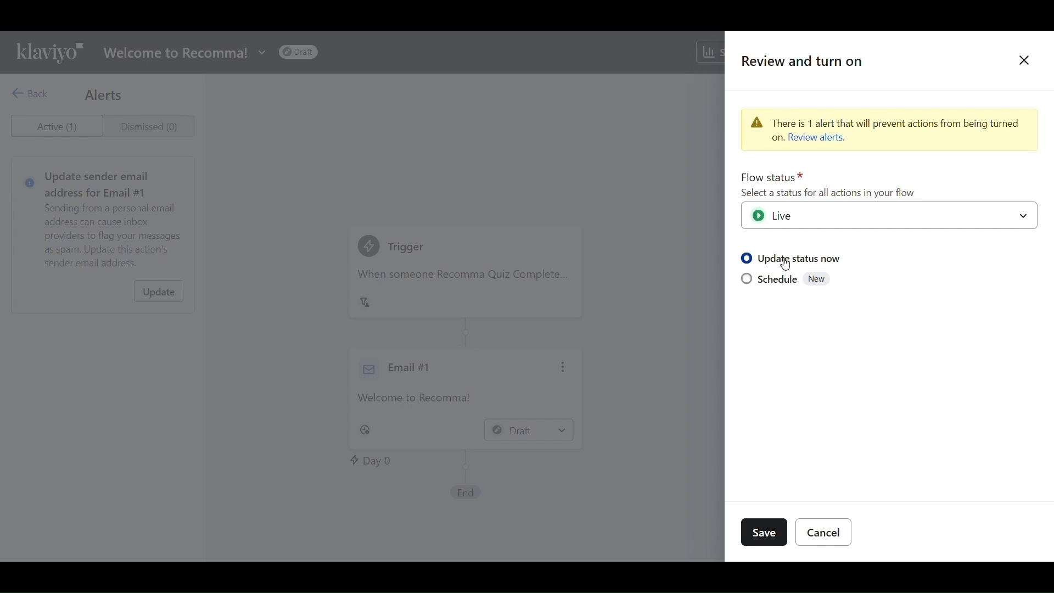
pyautogui.click(769, 533)
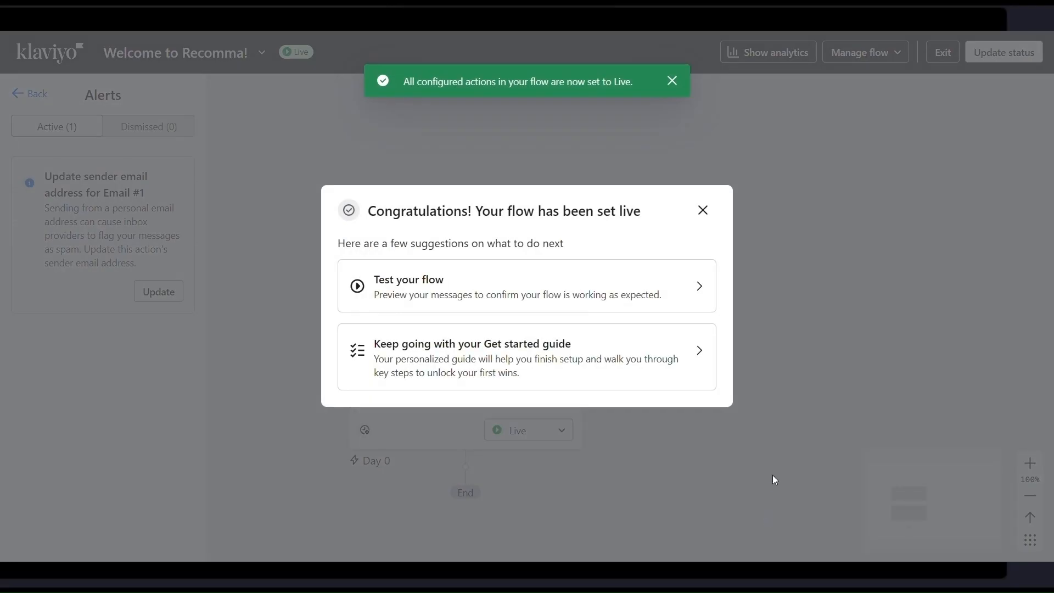
# Start testing the flow and enter your own e-mail address as the preview recipient
pyautogui.click(517, 301)
pyautogui.click(854, 309)
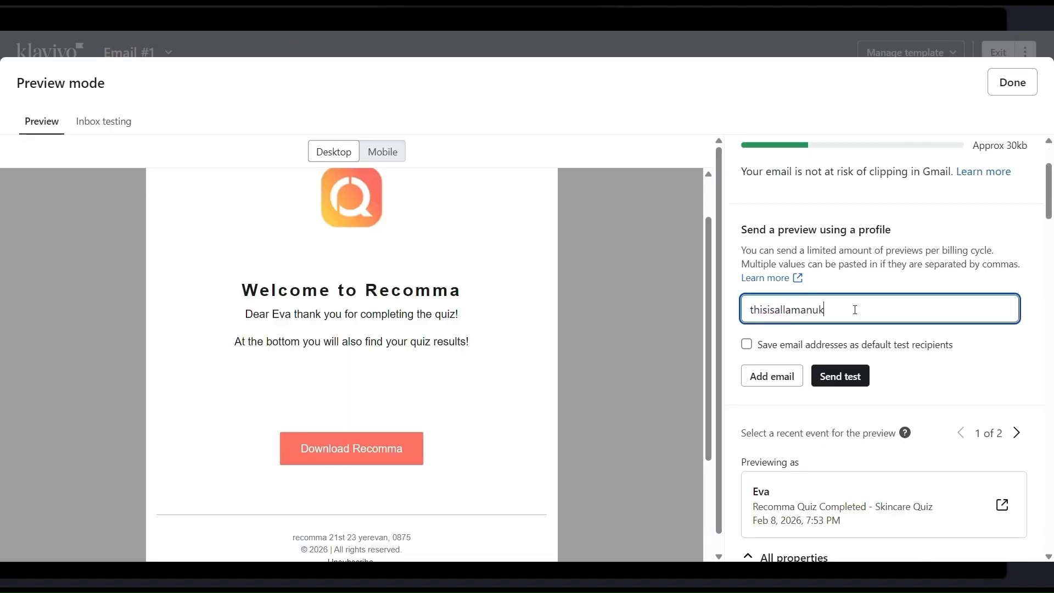
# Send the test email, previewed with a recent Skincare Quiz taker's profile, then close the preview
pyautogui.scroll(-2, 914, 359)
pyautogui.scroll(-10, 914, 360)
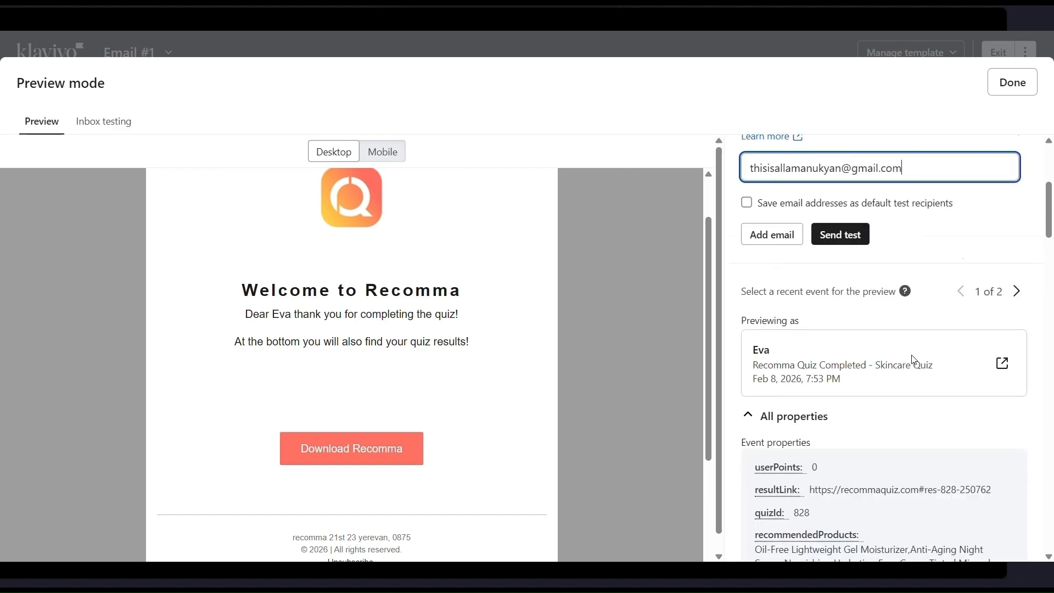
pyautogui.scroll(8, 913, 360)
pyautogui.scroll(2, 914, 361)
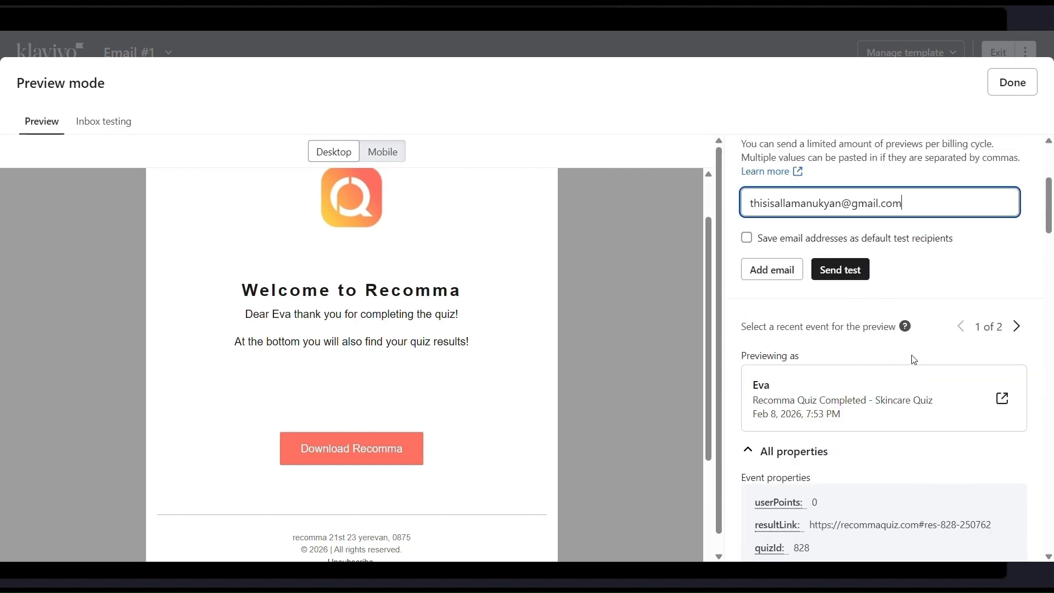
pyautogui.scroll(2, 914, 359)
pyautogui.scroll(-10, 914, 359)
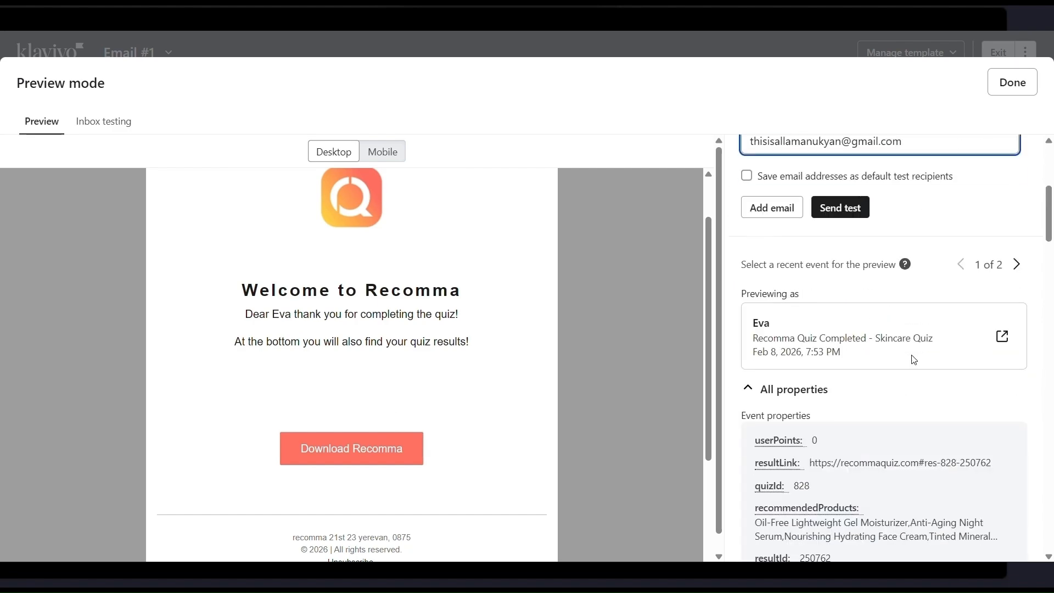
pyautogui.scroll(6, 913, 360)
pyautogui.scroll(1, 914, 360)
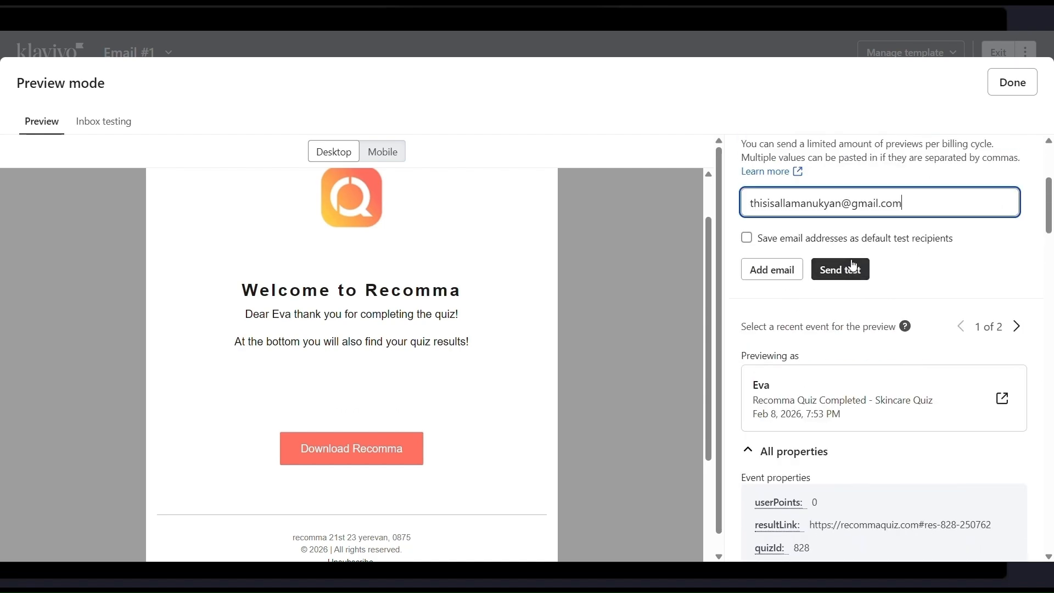
pyautogui.click(847, 278)
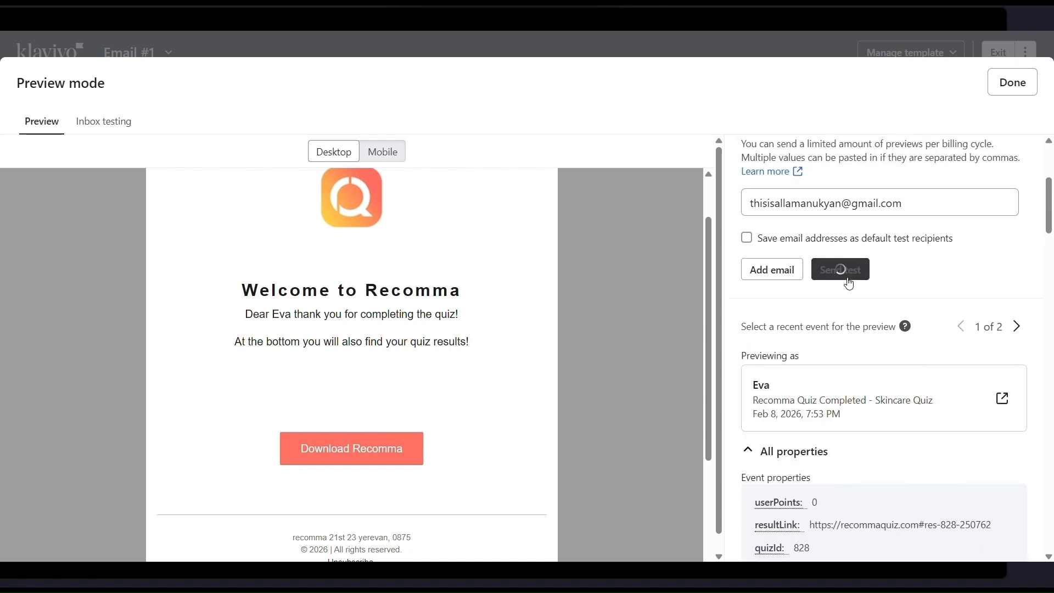
pyautogui.click(996, 91)
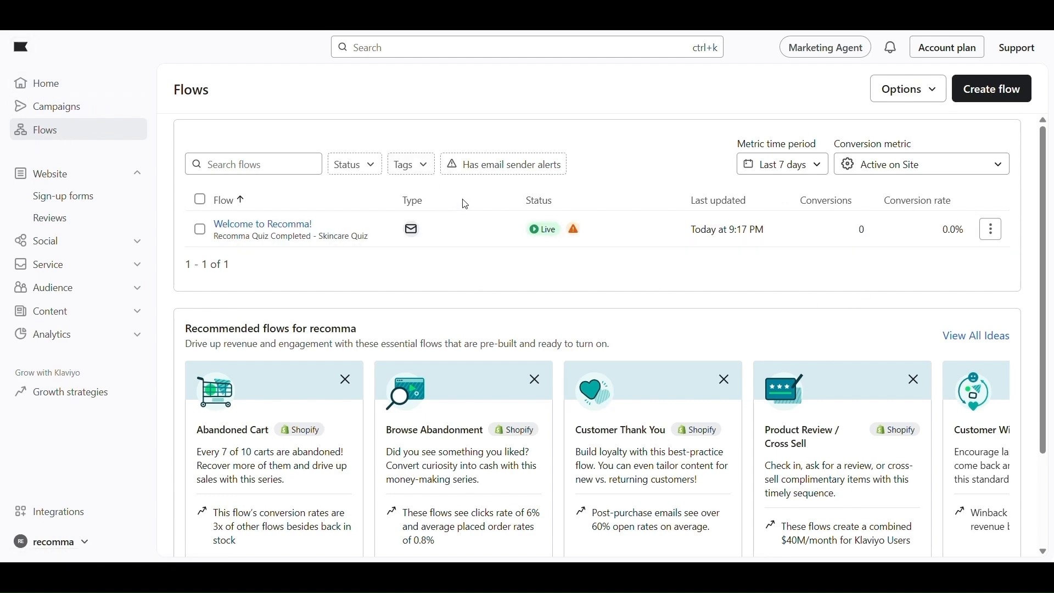
# Reopen the Welcome to Recomma! flow and confirm Email #1's status remains Live
pyautogui.scroll(-3, 494, 219)
pyautogui.scroll(1, 519, 230)
pyautogui.scroll(-1, 516, 236)
pyautogui.scroll(2, 543, 226)
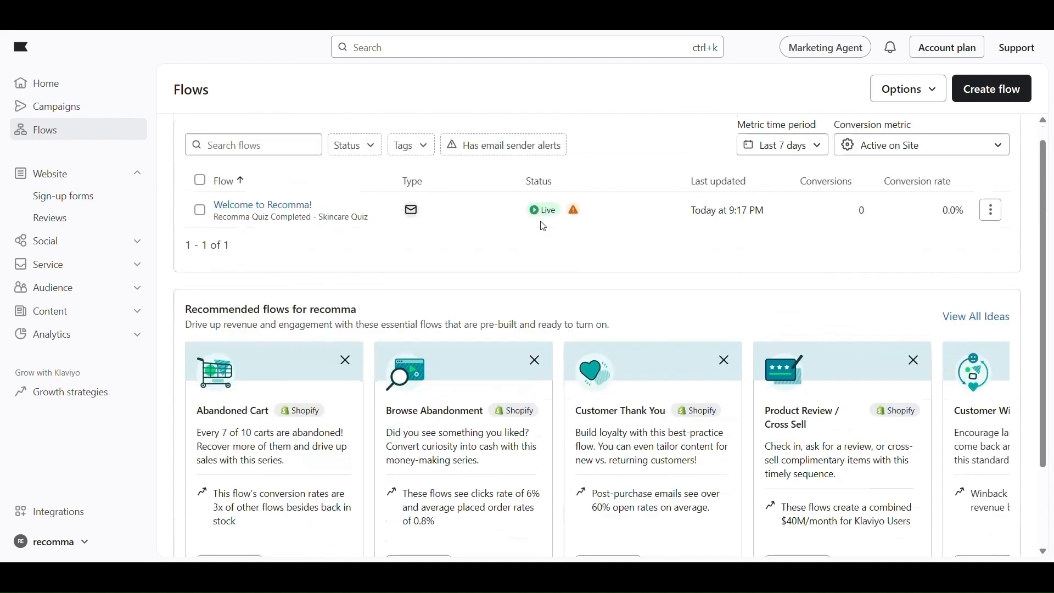
pyautogui.scroll(1, 544, 226)
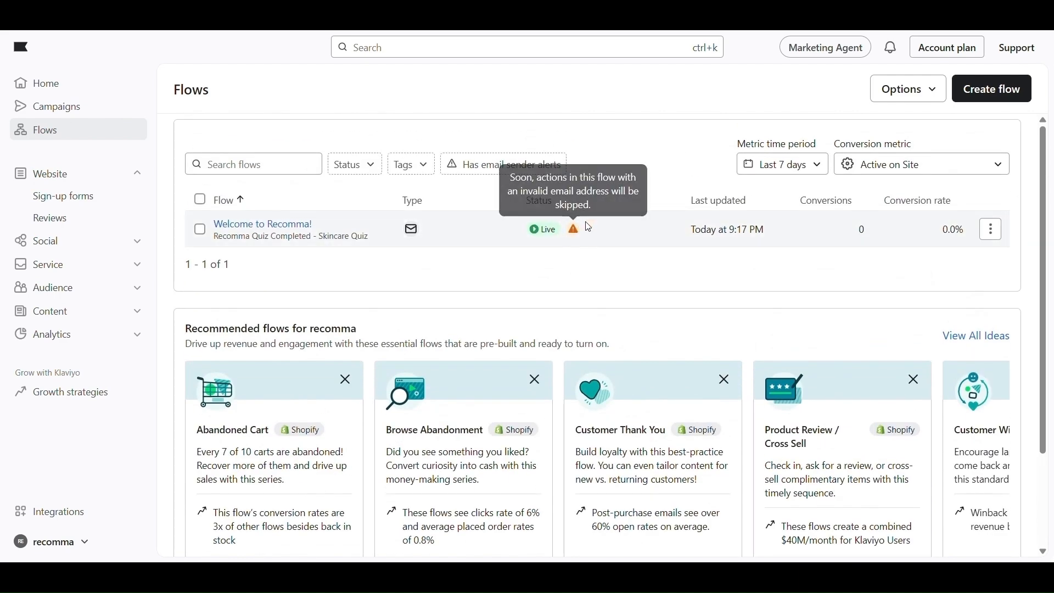
pyautogui.click(297, 235)
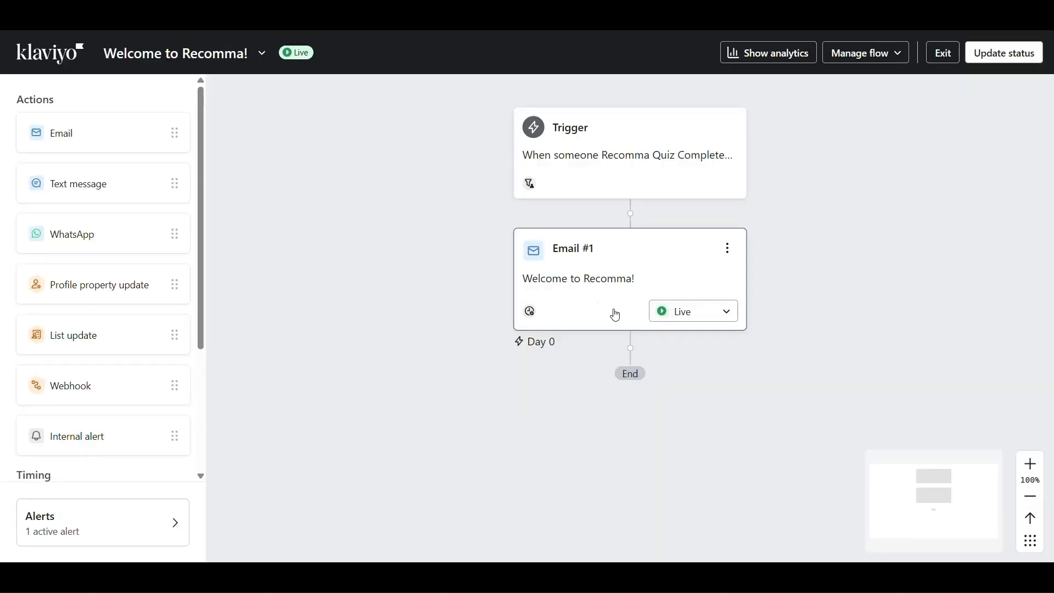
pyautogui.click(687, 323)
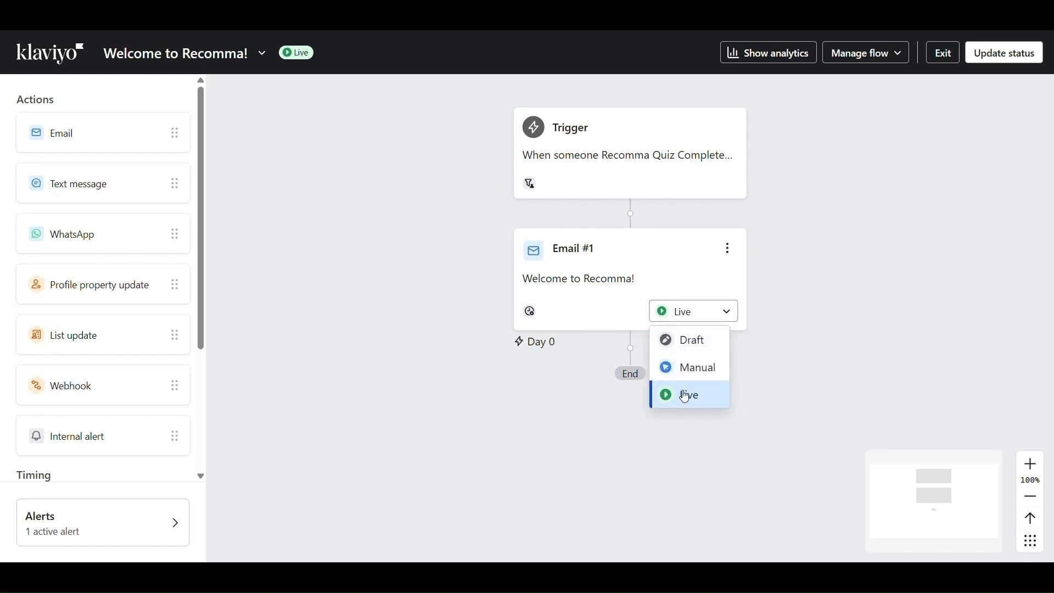
pyautogui.click(455, 454)
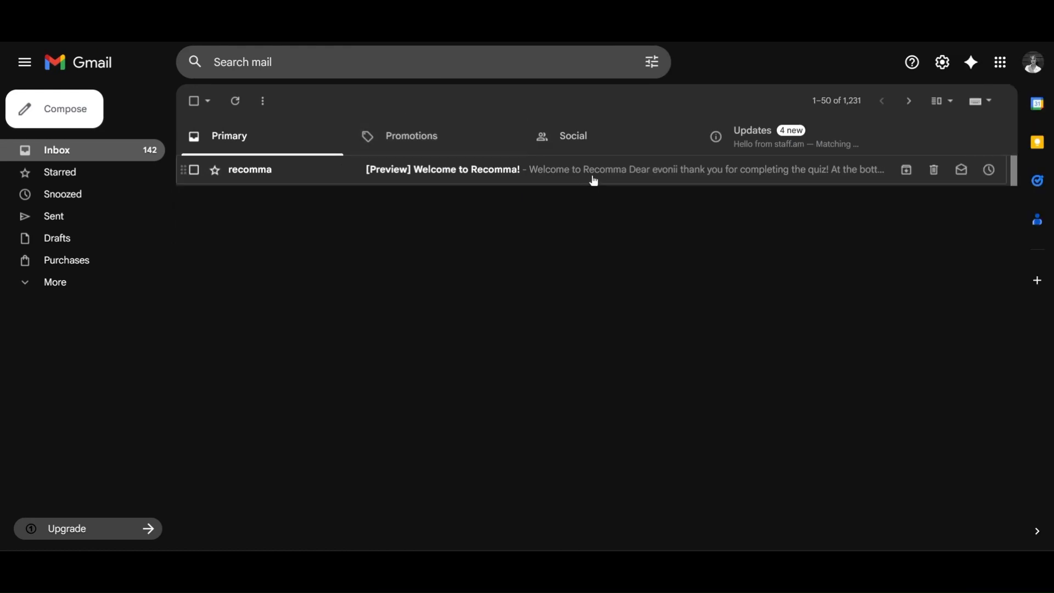
# Open the [Preview] Welcome to Recomma! email in Gmail and check its subject line
pyautogui.click(593, 177)
pyautogui.scroll(-3, 363, 275)
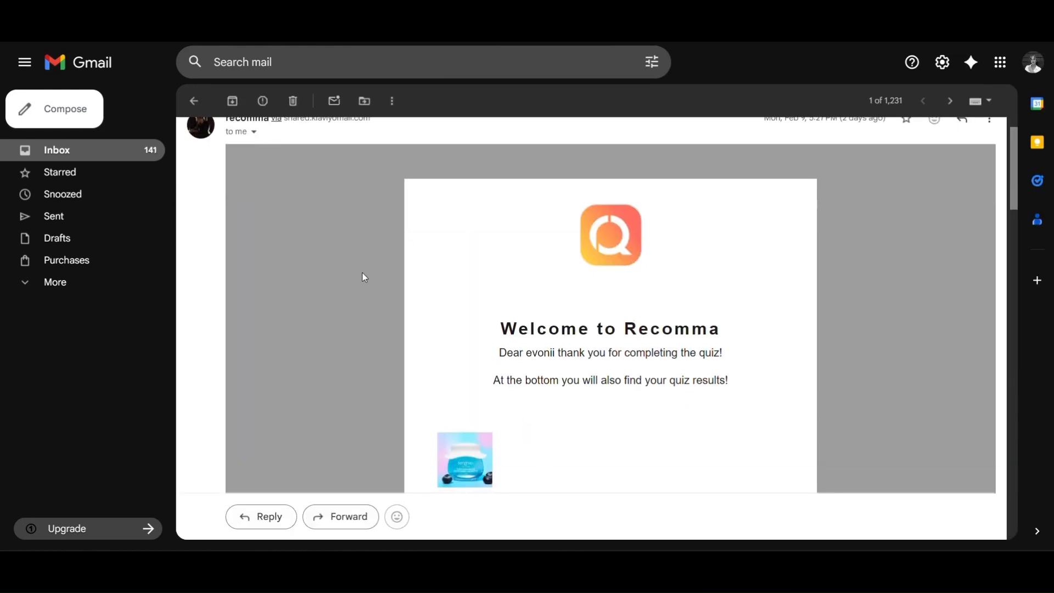
pyautogui.scroll(4, 362, 277)
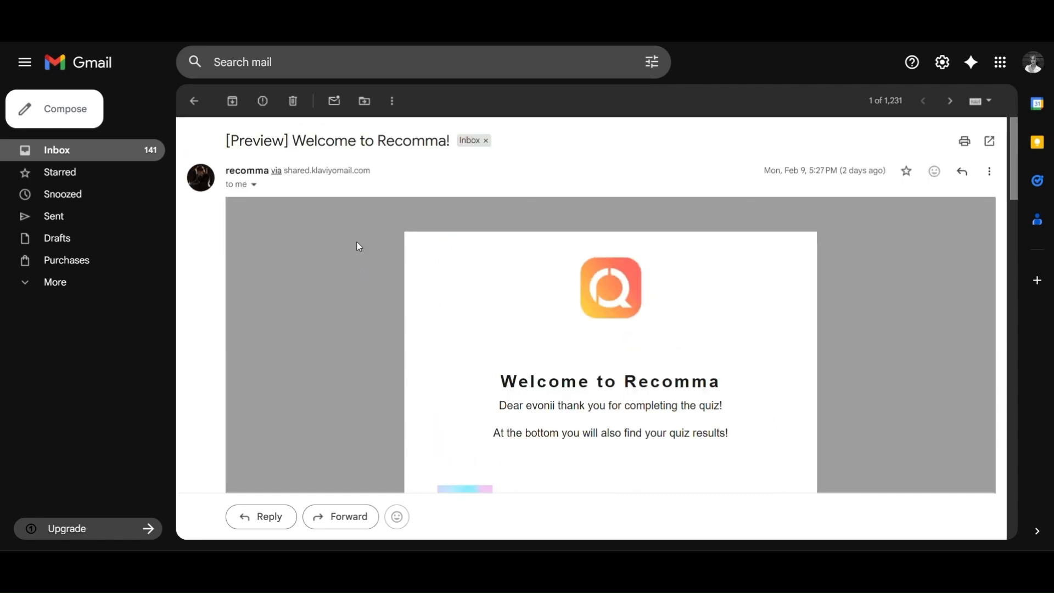
pyautogui.tripleClick(335, 141)
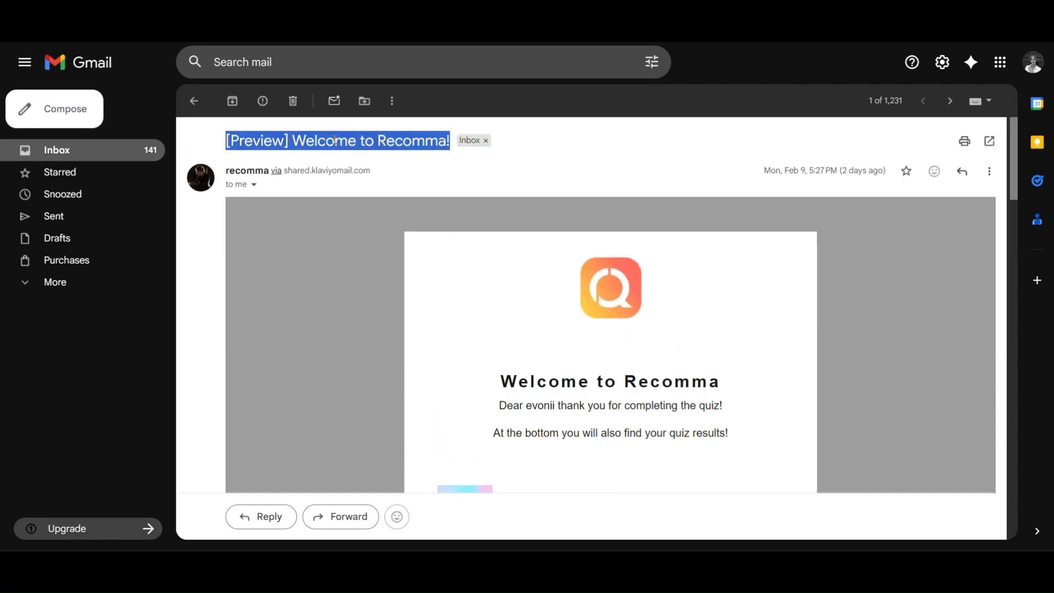
pyautogui.click(335, 140)
# Review the recommended skincare products and prices down to the Download Recomma footer
pyautogui.scroll(-5, 568, 400)
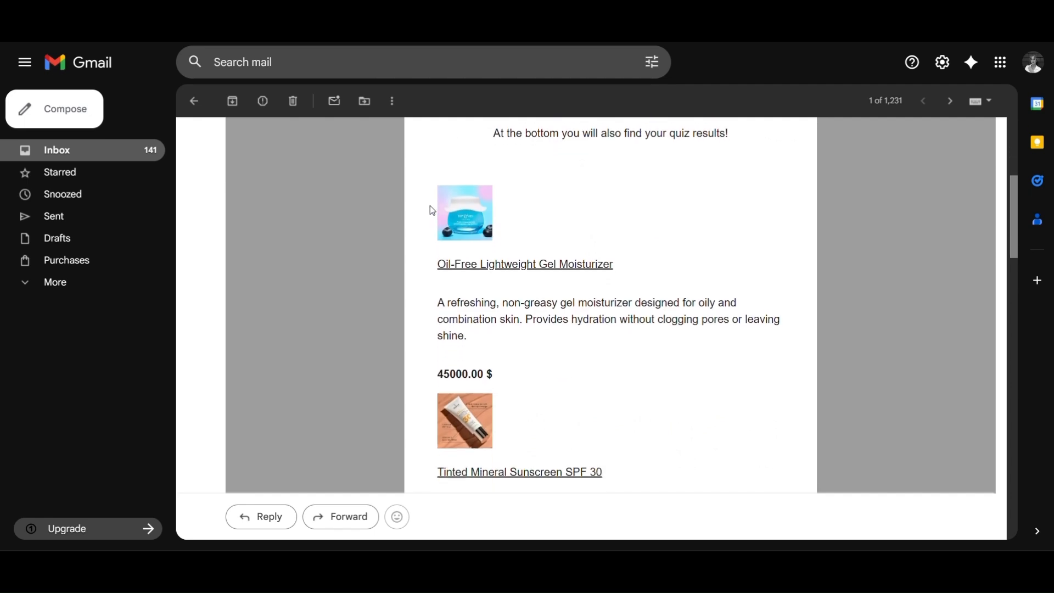
pyautogui.moveTo(437, 200); pyautogui.dragTo(558, 363)
pyautogui.click(558, 363)
pyautogui.scroll(-3, 558, 363)
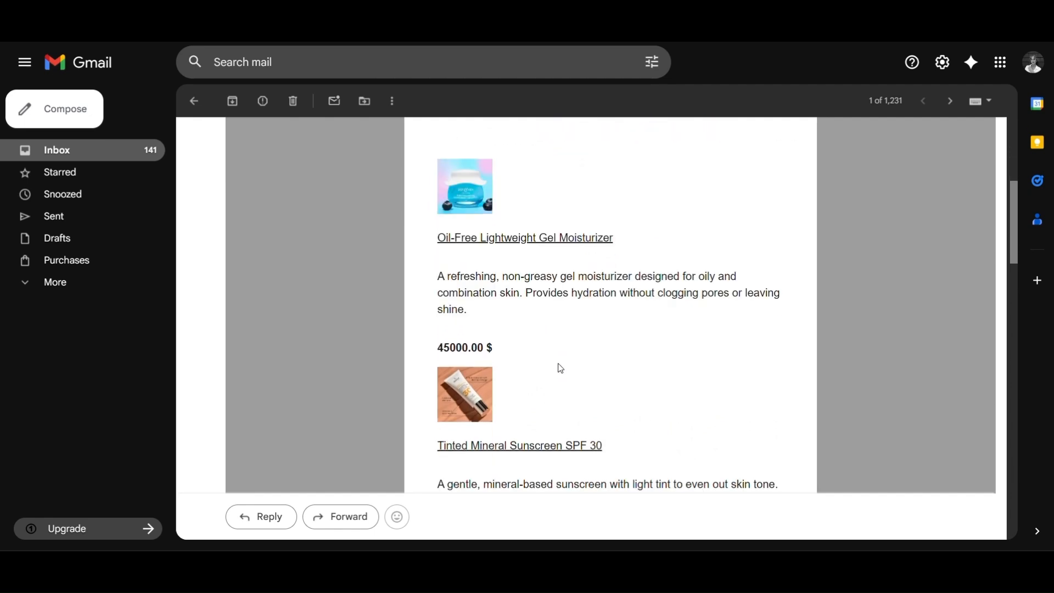
pyautogui.scroll(-9, 561, 368)
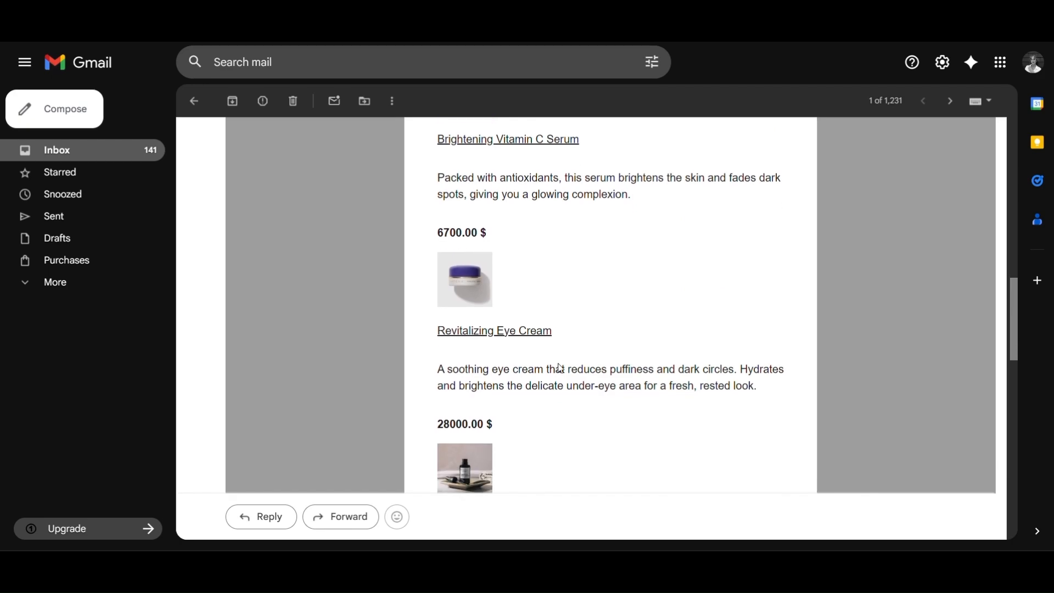
pyautogui.scroll(-8, 560, 368)
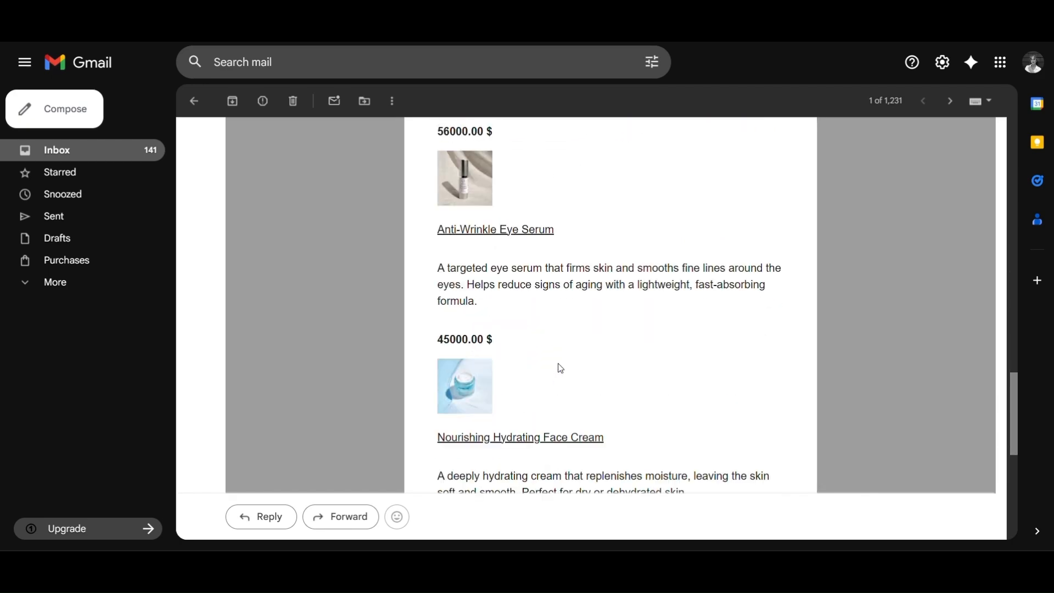
pyautogui.scroll(-5, 561, 368)
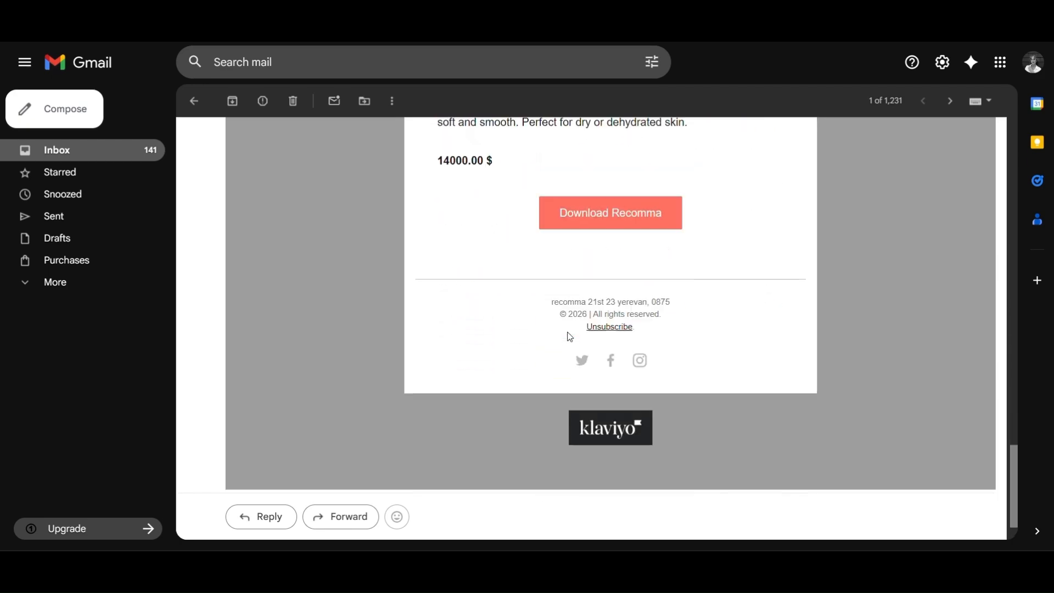
pyautogui.scroll(20, 570, 337)
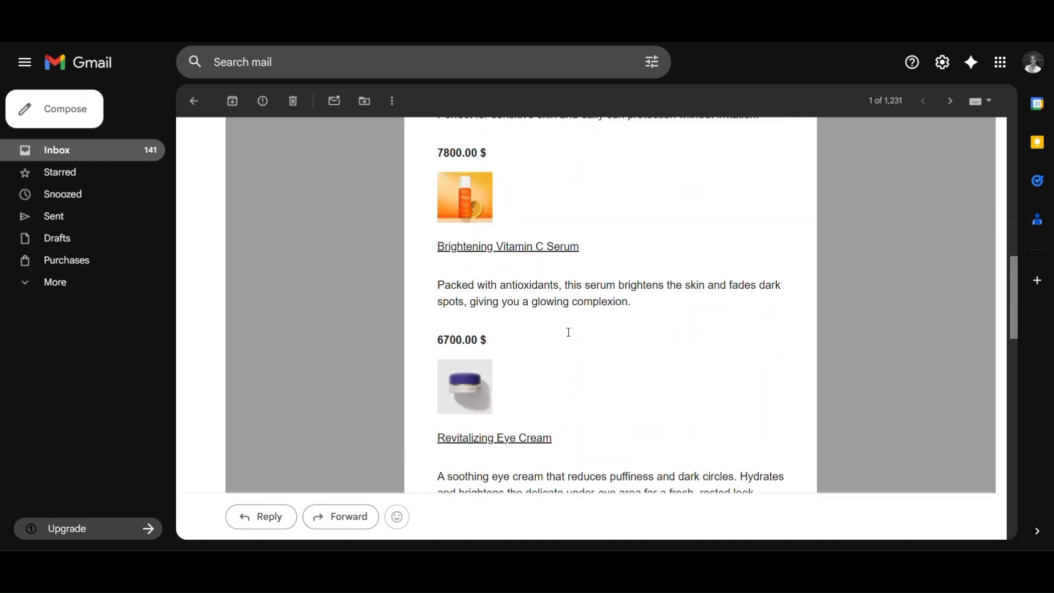
pyautogui.scroll(2, 570, 337)
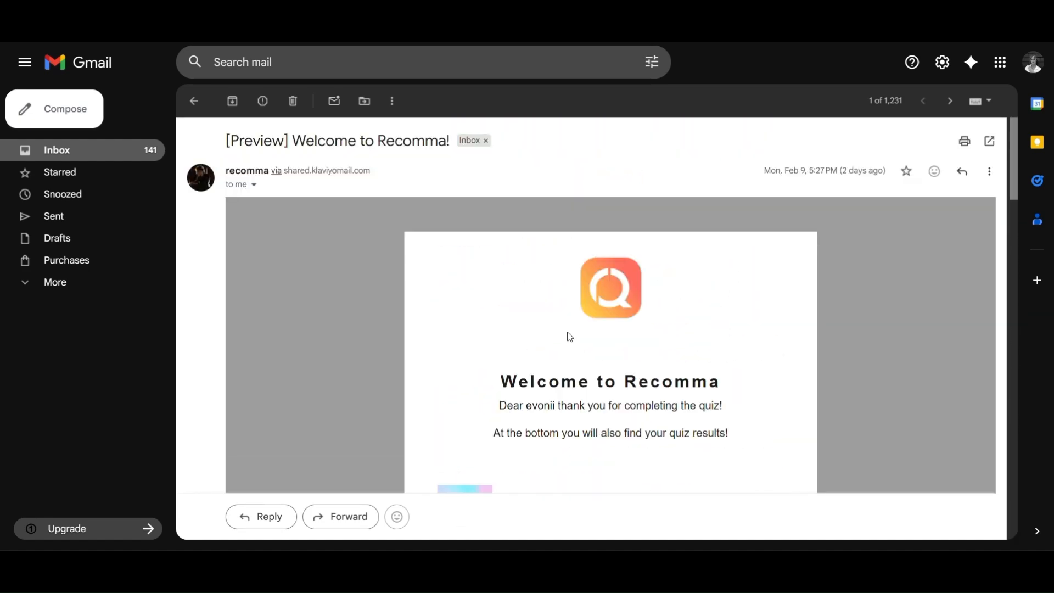
pyautogui.scroll(-15, 570, 336)
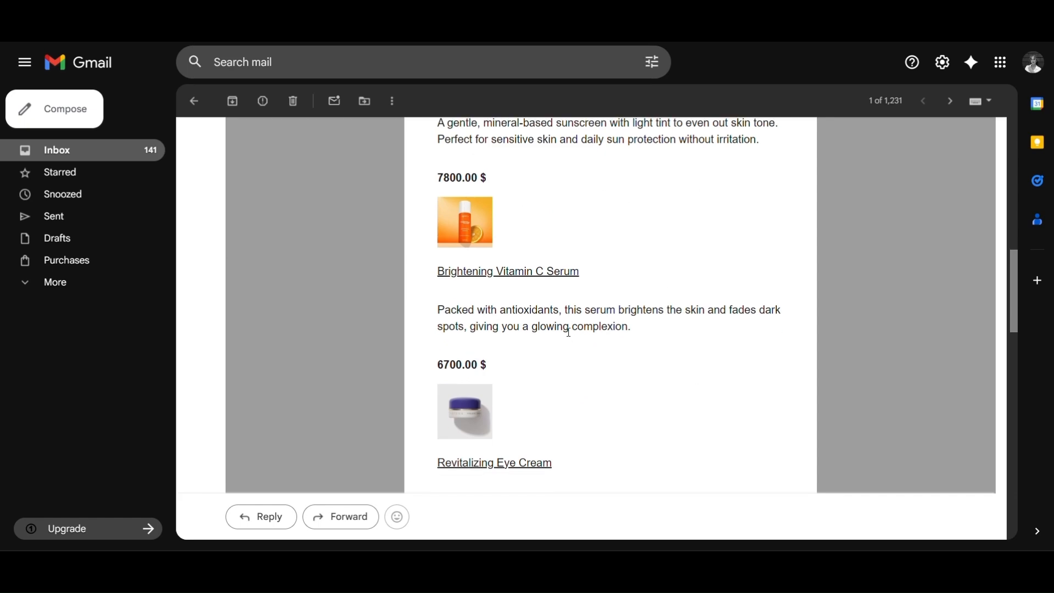
pyautogui.scroll(-10, 568, 332)
pyautogui.scroll(20, 568, 336)
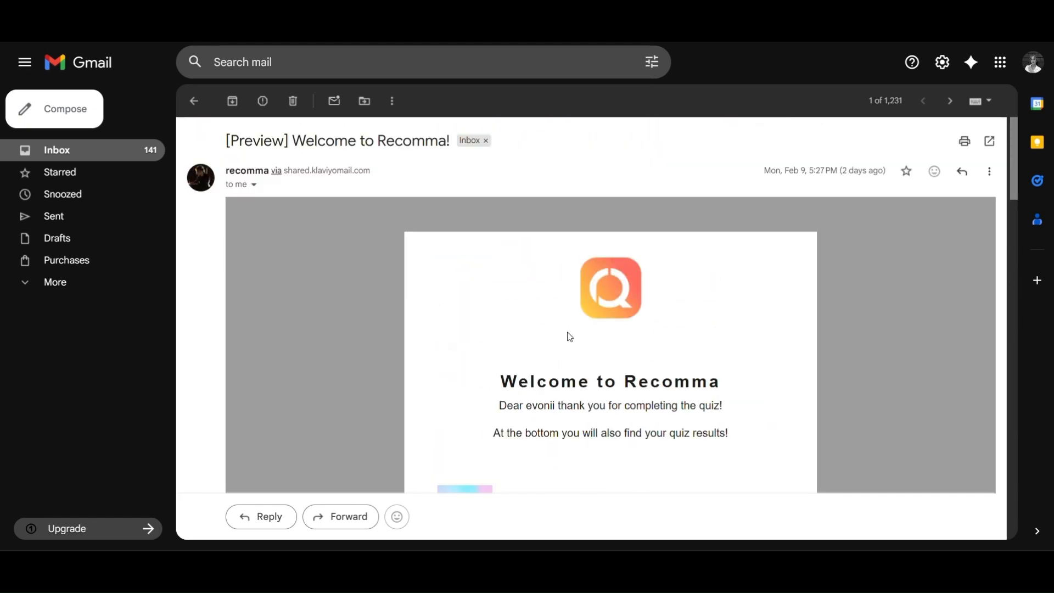